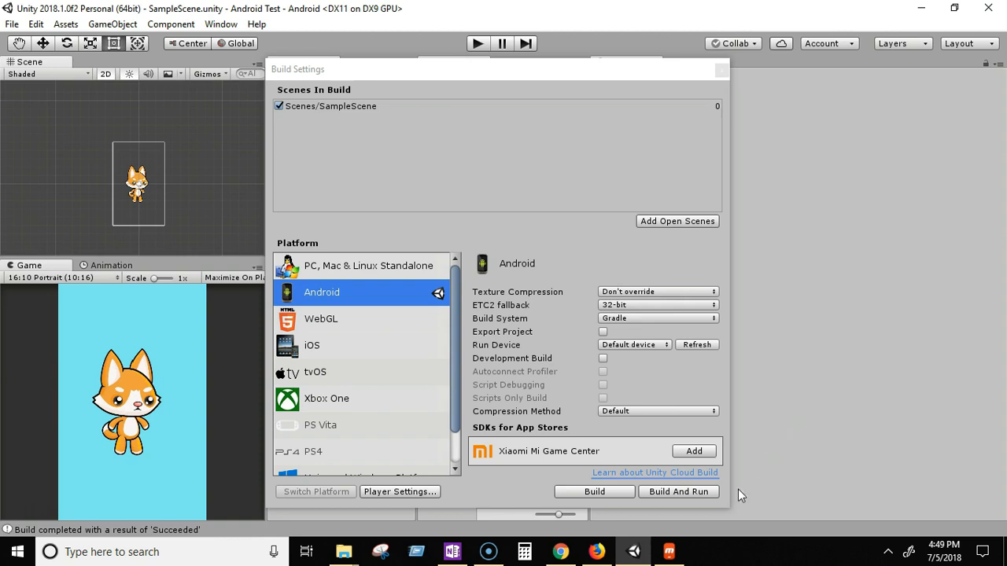
Step: Switch to Chrome and search Google for "download unity"
{"action": "left_click", "coordinate": [685, 559]}
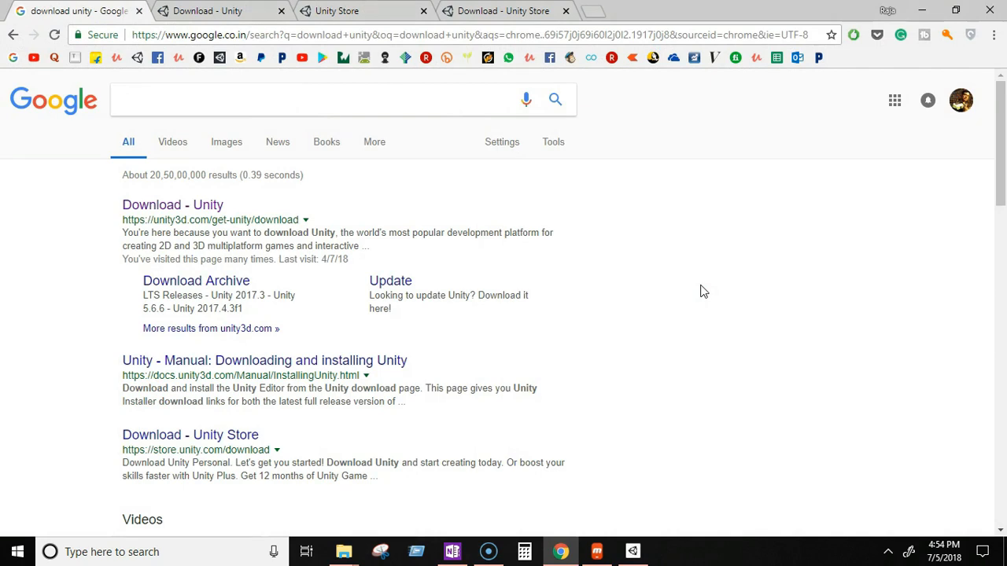
{"action": "left_click", "coordinate": [320, 99]}
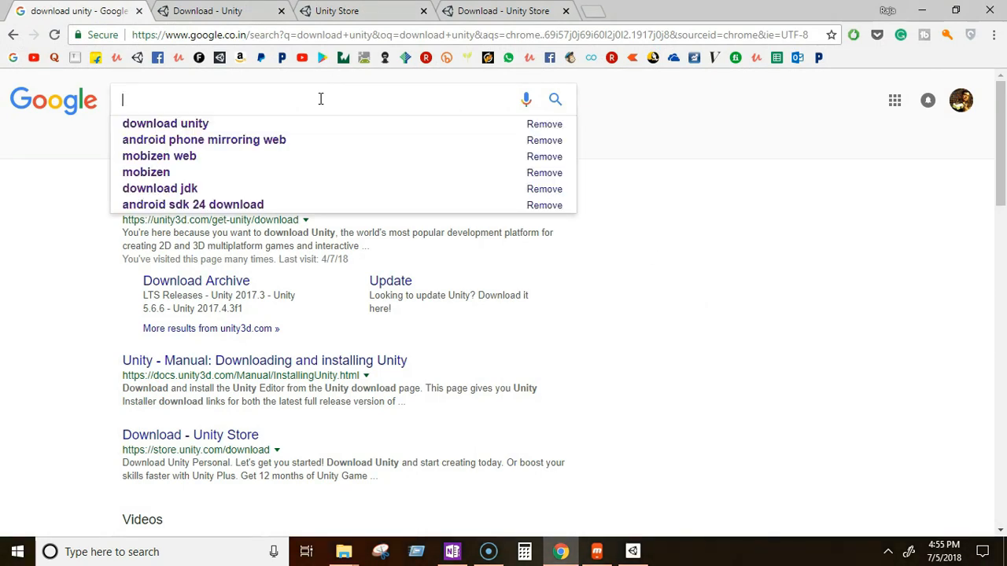
{"action": "type", "text": "download unity"}
{"action": "key", "text": "Return"}
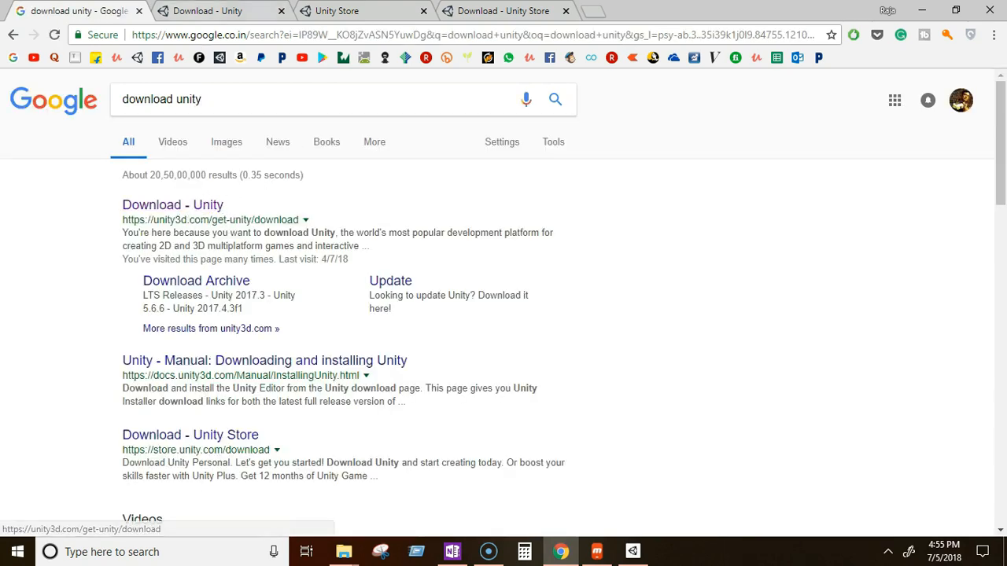
Step: Go to the already open unity3d.com download page and review its Unity download options
{"action": "left_click", "coordinate": [206, 11]}
{"action": "scroll", "coordinate": [507, 223], "scroll_direction": "down", "scroll_amount": 3}
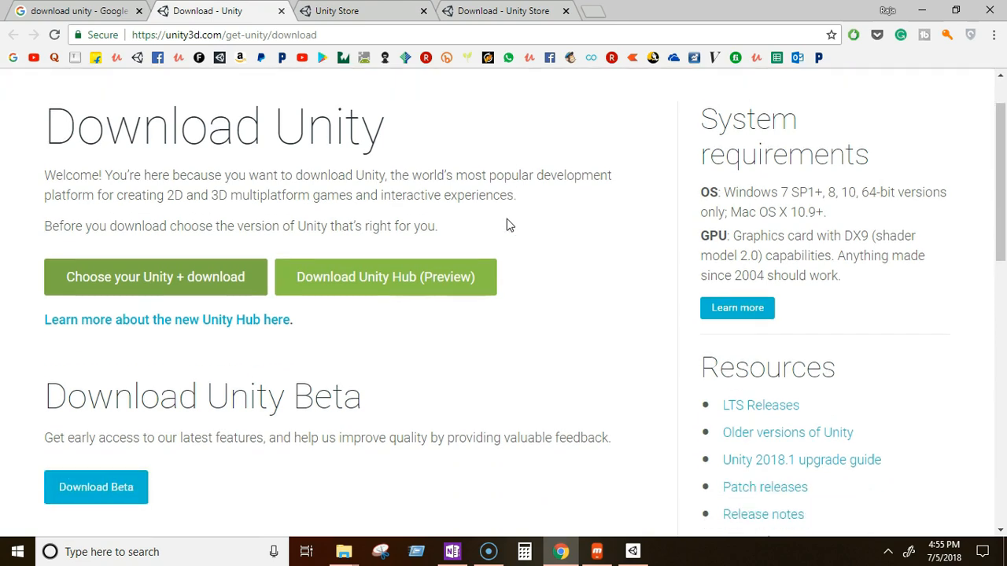
{"action": "scroll", "coordinate": [507, 223], "scroll_direction": "up", "scroll_amount": 3}
{"action": "scroll", "coordinate": [551, 196], "scroll_direction": "down", "scroll_amount": 1}
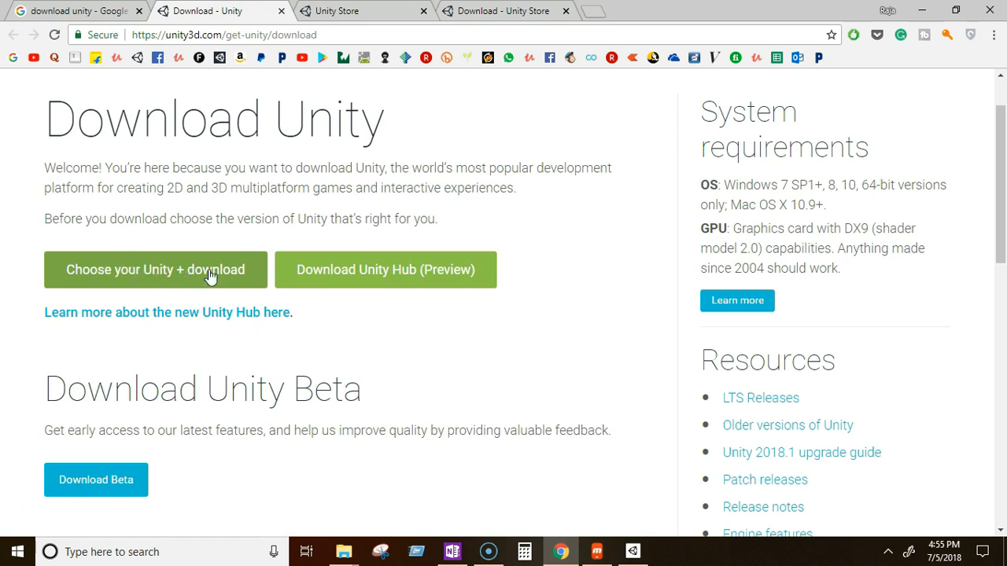
Step: Go to the open Unity Store page and compare the Personal, Plus and Pro plans
{"action": "left_click", "coordinate": [336, 13]}
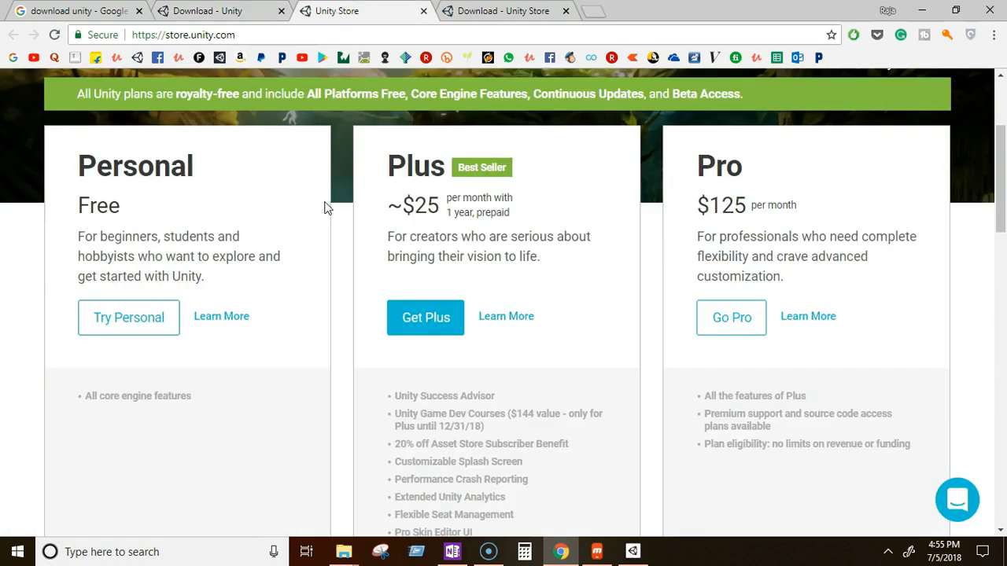
{"action": "scroll", "coordinate": [327, 208], "scroll_direction": "up", "scroll_amount": 3}
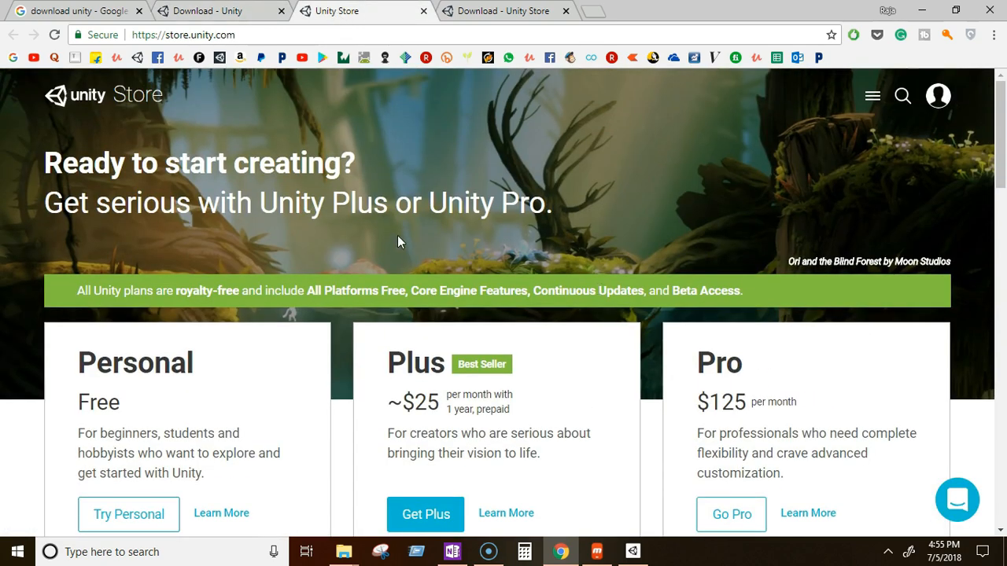
{"action": "scroll", "coordinate": [397, 236], "scroll_direction": "down", "scroll_amount": 2}
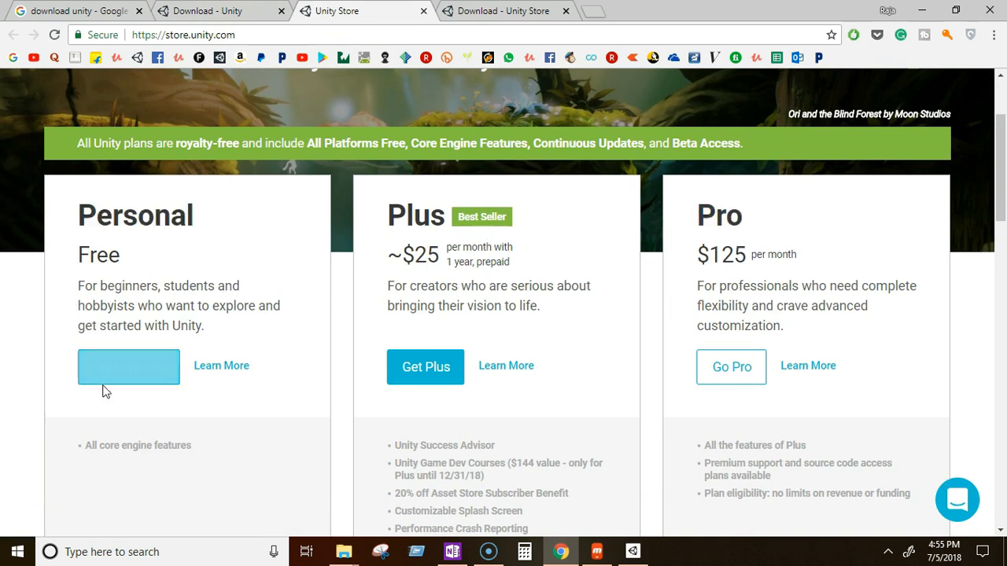
{"action": "scroll", "coordinate": [196, 361], "scroll_direction": "down", "scroll_amount": 1}
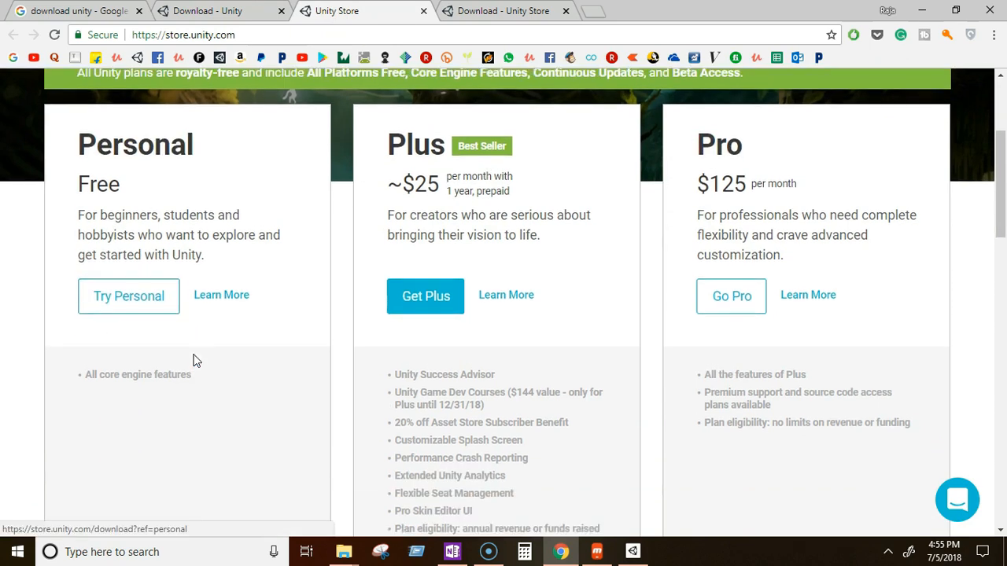
{"action": "scroll", "coordinate": [315, 251], "scroll_direction": "up", "scroll_amount": 3}
Step: On the Unity Personal download page, accept the eligibility terms and download the installer for Windows
{"action": "left_click", "coordinate": [492, 11]}
{"action": "scroll", "coordinate": [370, 225], "scroll_direction": "up", "scroll_amount": 4}
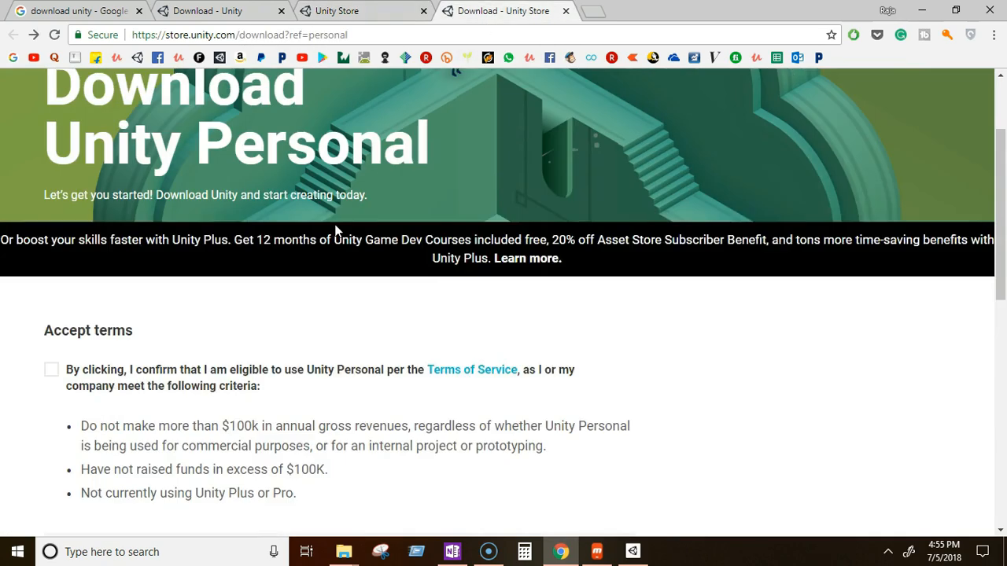
{"action": "scroll", "coordinate": [450, 268], "scroll_direction": "down", "scroll_amount": 3}
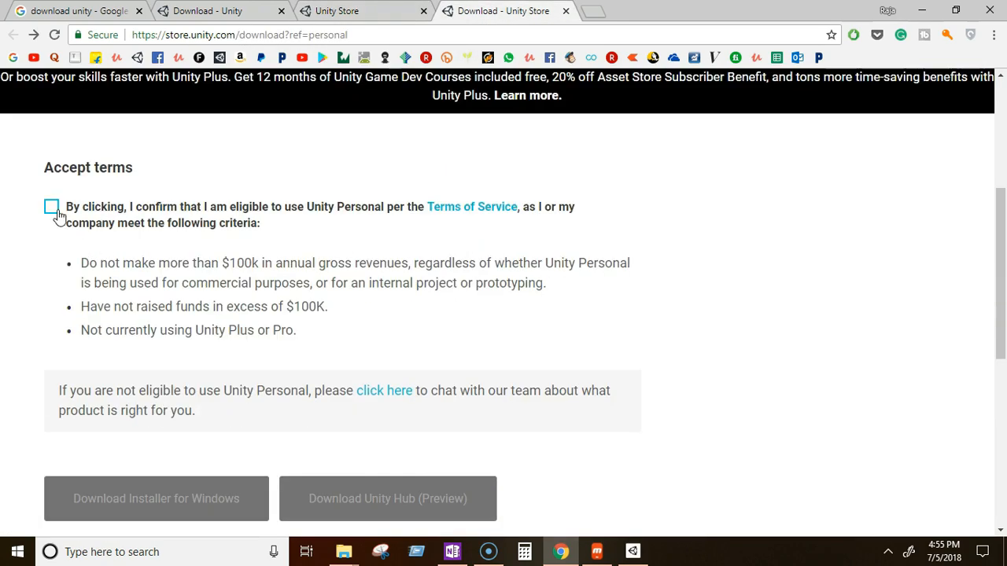
{"action": "left_click", "coordinate": [52, 208]}
{"action": "scroll", "coordinate": [205, 225], "scroll_direction": "down", "scroll_amount": 1}
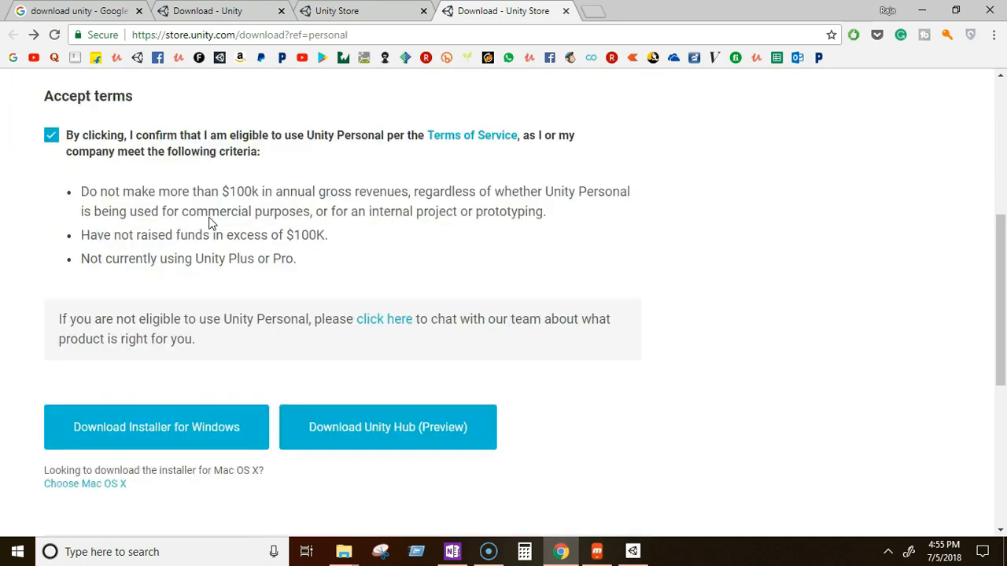
{"action": "scroll", "coordinate": [208, 225], "scroll_direction": "down", "scroll_amount": 1}
{"action": "left_click", "coordinate": [180, 358]}
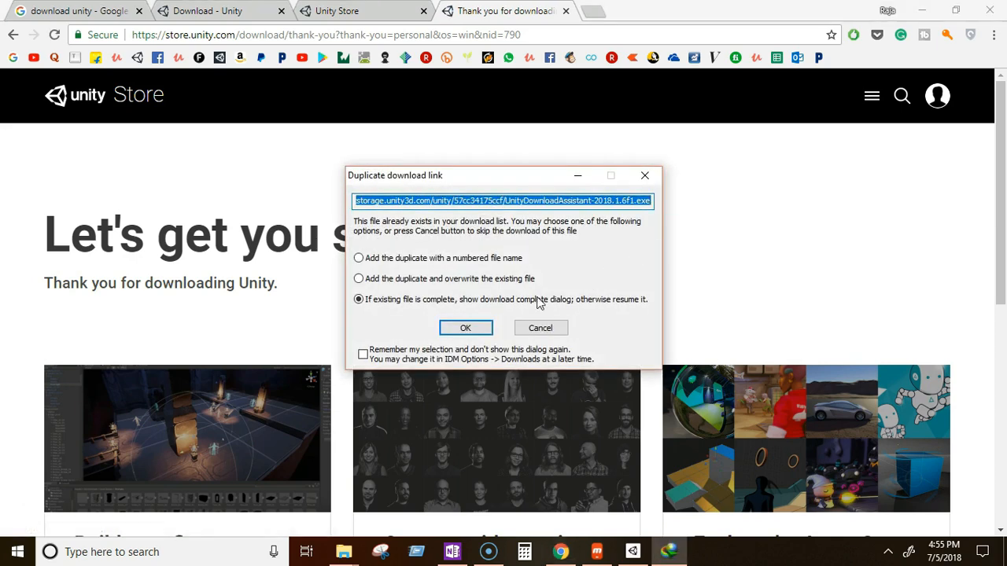
Step: Keep the existing complete download, run the Unity 2018.1.6f1 Download Assistant and accept its license agreement
{"action": "left_click", "coordinate": [474, 330]}
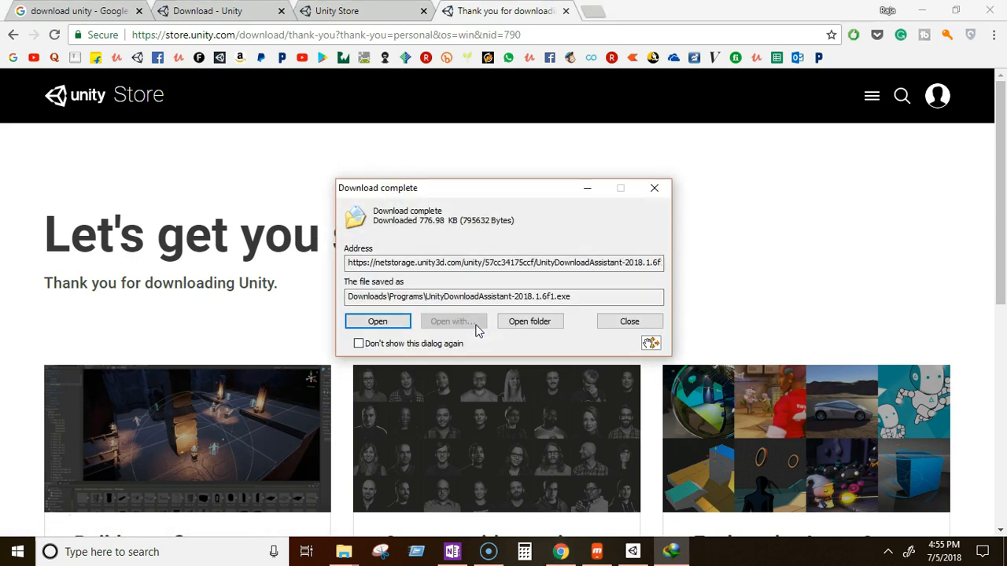
{"action": "left_click", "coordinate": [399, 318]}
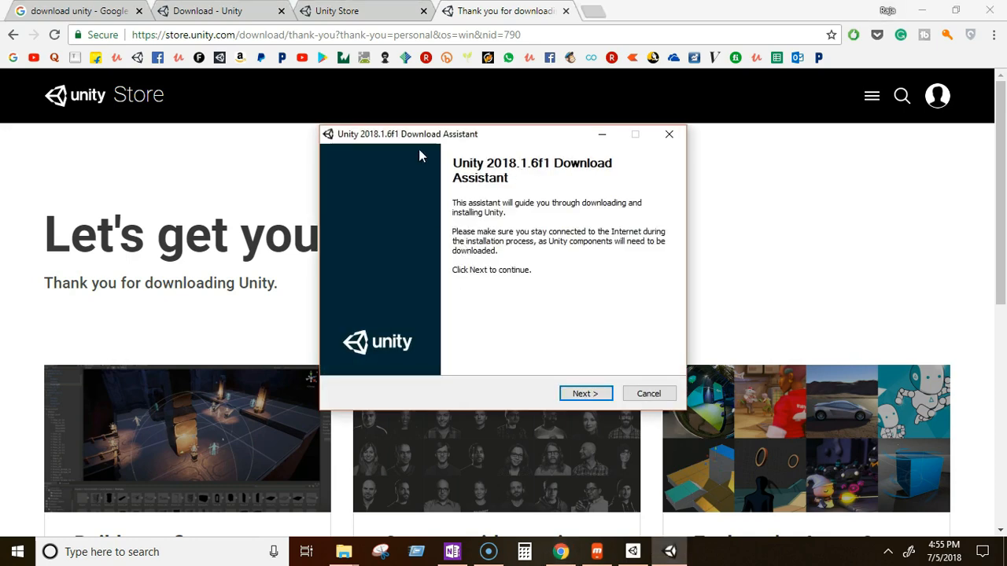
{"action": "left_click", "coordinate": [586, 395]}
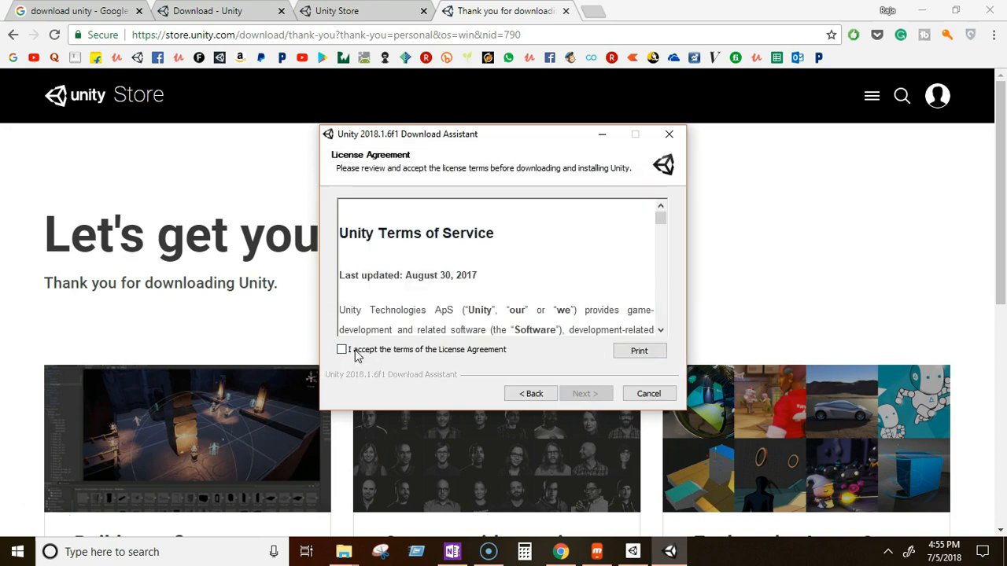
{"action": "left_click", "coordinate": [344, 351]}
{"action": "left_click", "coordinate": [588, 394]}
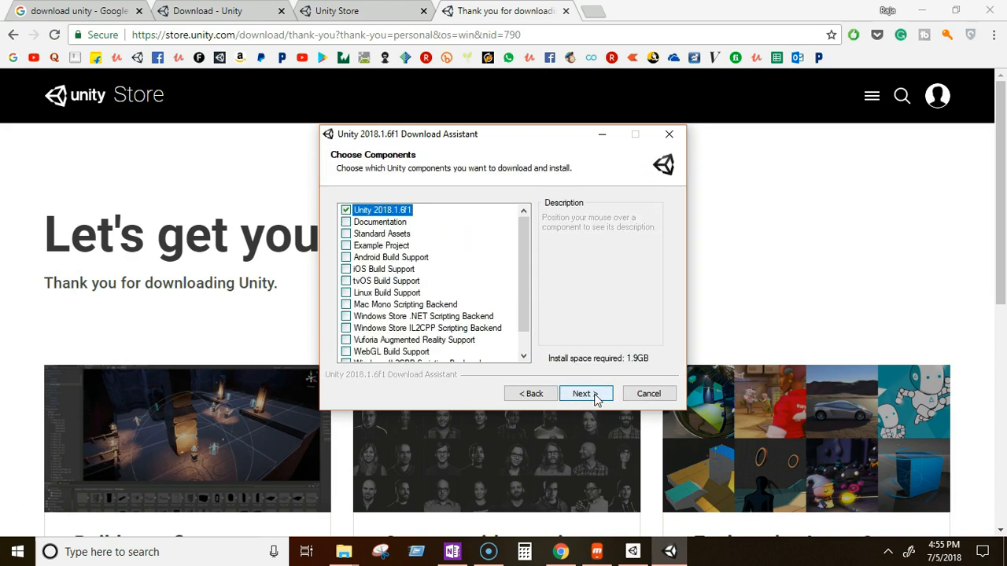
Step: Add Android Build Support to the Unity 2018.1.6f1 components and continue to the install locations
{"action": "mouse_move", "coordinate": [527, 273]}
{"action": "left_mouse_down"}
{"action": "mouse_move", "coordinate": [530, 339]}
{"action": "mouse_move", "coordinate": [530, 284]}
{"action": "left_mouse_up"}
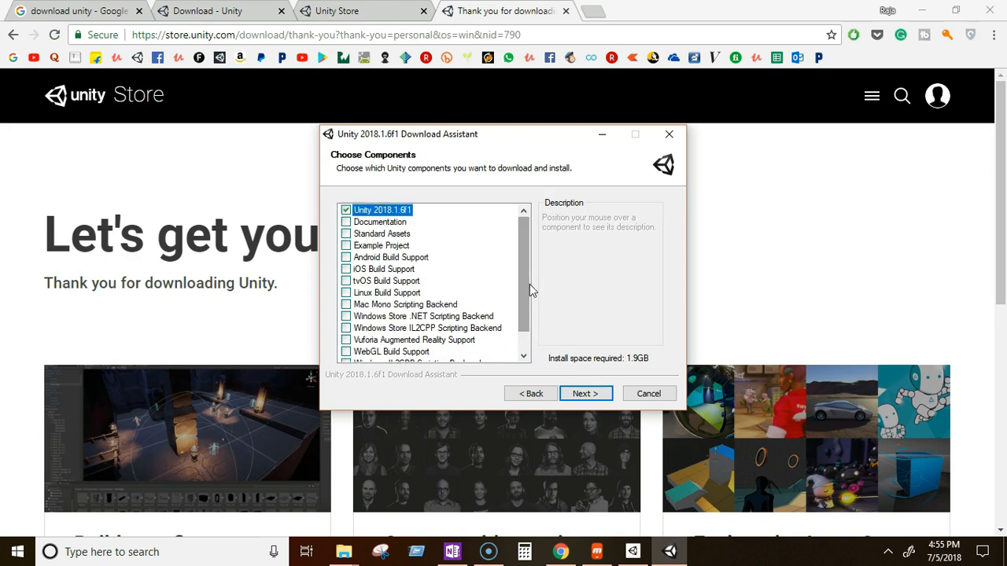
{"action": "mouse_move", "coordinate": [394, 214]}
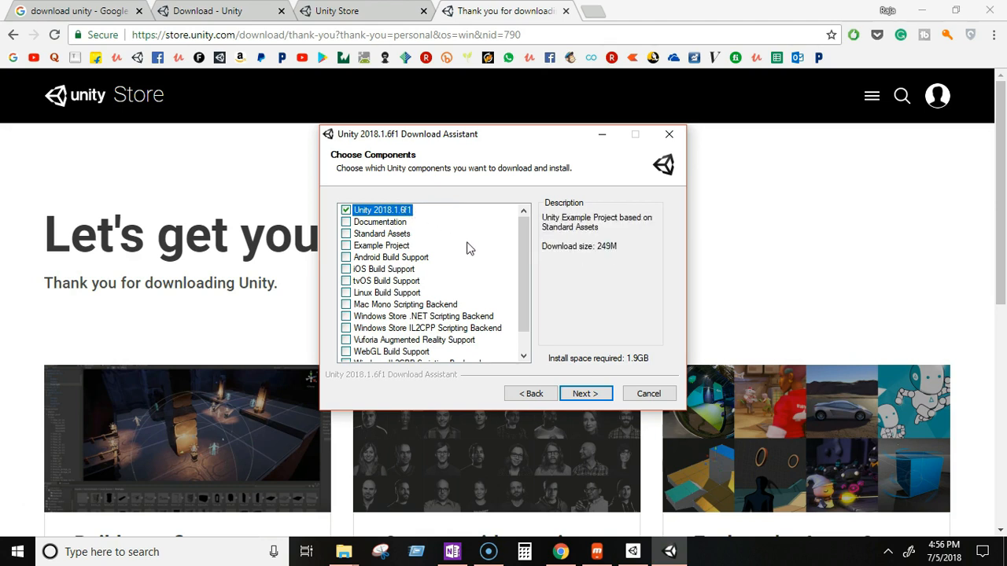
{"action": "left_click", "coordinate": [347, 258]}
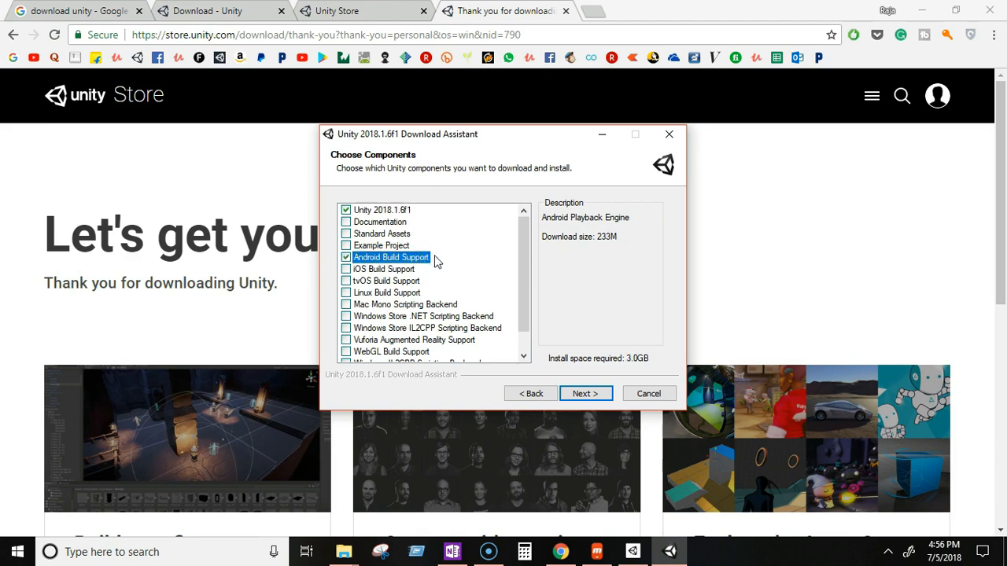
{"action": "mouse_move", "coordinate": [528, 264]}
{"action": "left_mouse_down"}
{"action": "mouse_move", "coordinate": [526, 310]}
{"action": "mouse_move", "coordinate": [526, 259]}
{"action": "left_mouse_up"}
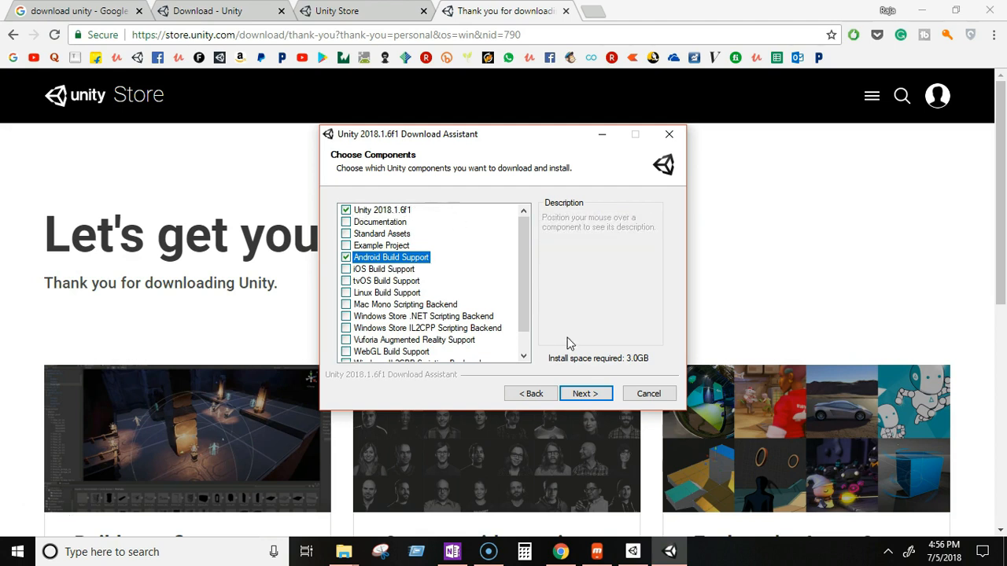
{"action": "left_click", "coordinate": [583, 394]}
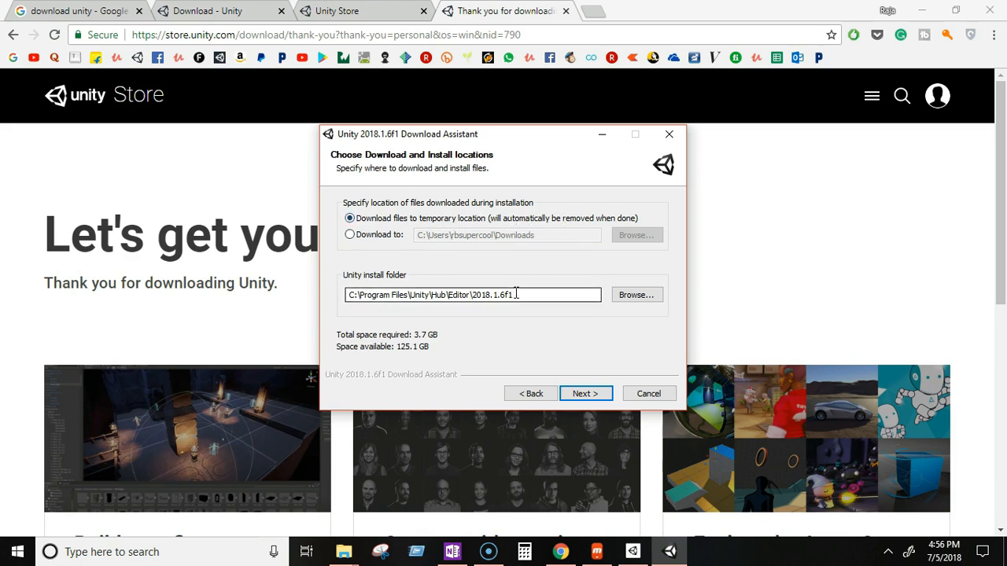
Step: Choose to keep the installation files in the Downloads folder, check the Unity install folder path, and cancel the installer
{"action": "left_click", "coordinate": [350, 235]}
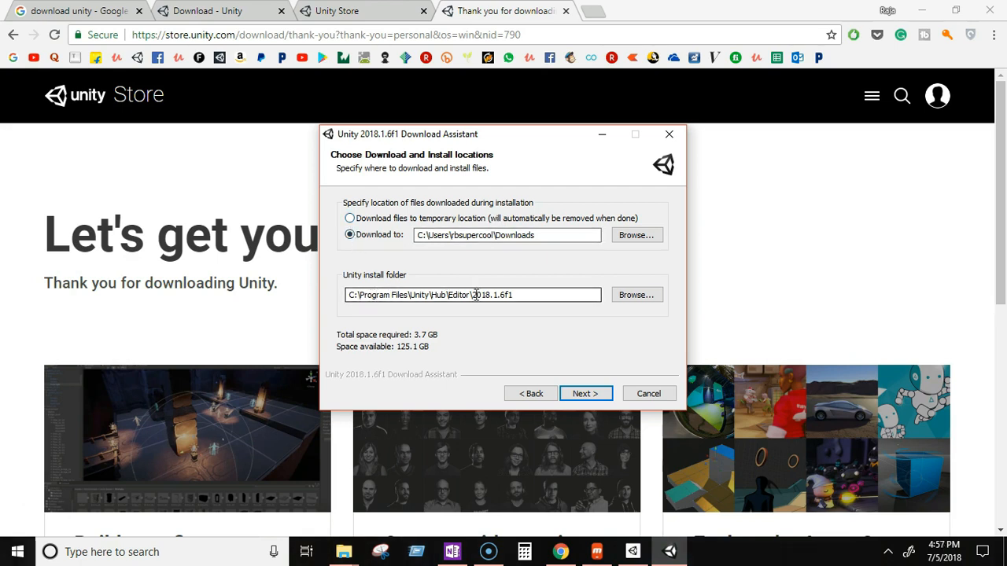
{"action": "left_click_drag", "start_coordinate": [530, 295], "coordinate": [343, 297]}
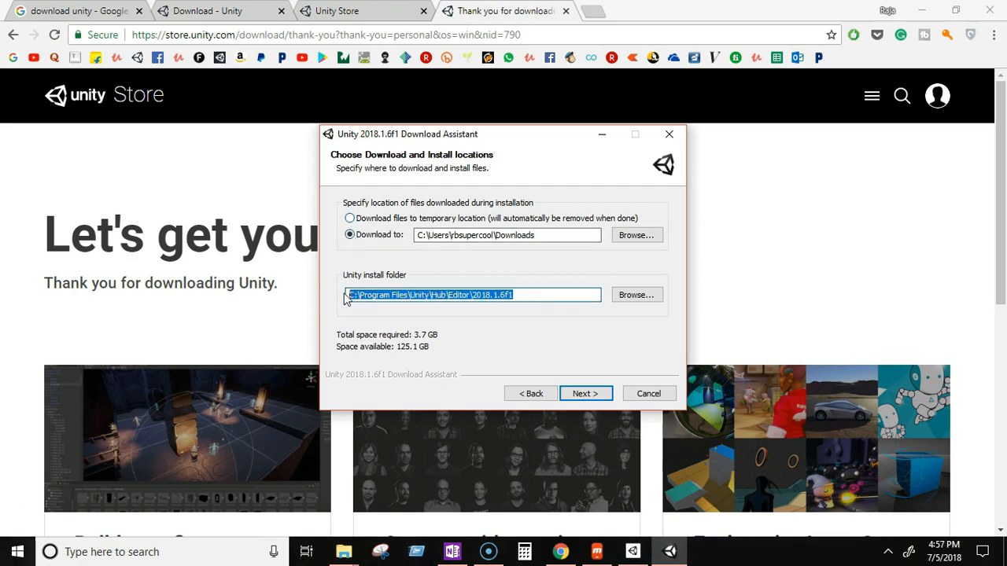
{"action": "left_click", "coordinate": [548, 295]}
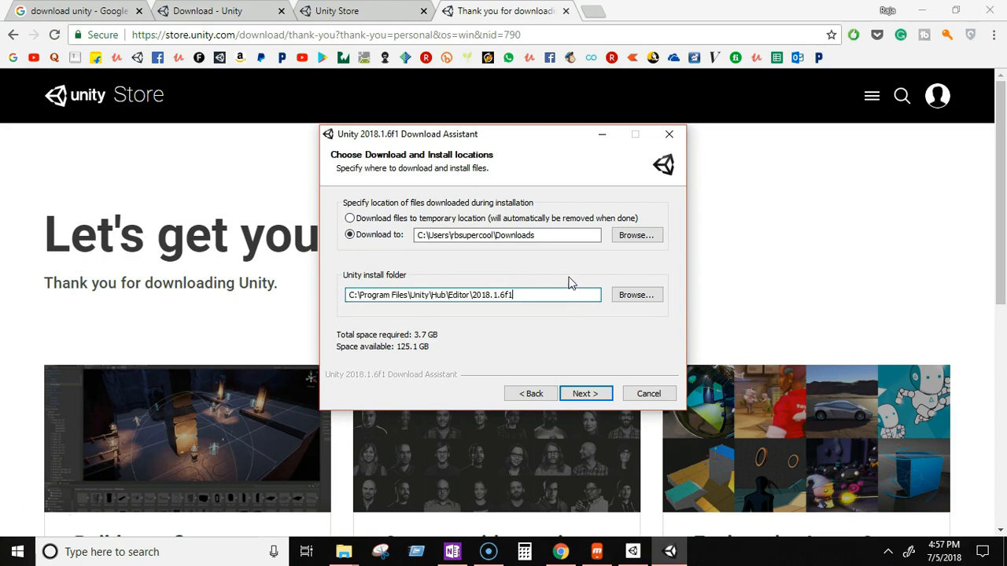
{"action": "left_click", "coordinate": [650, 394]}
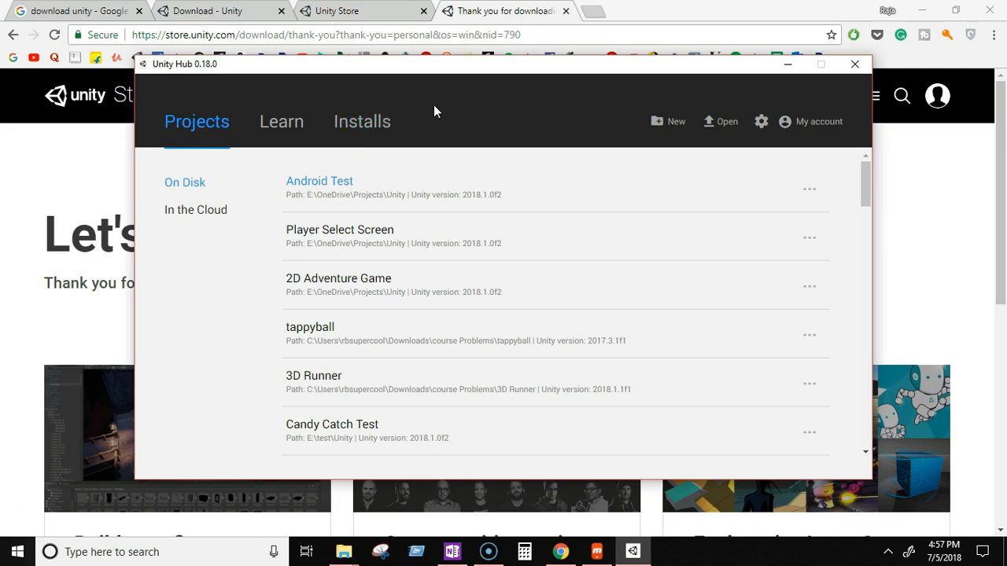
Step: Review the Unity versions installed on this machine and the official releases in Unity Hub, and minimize it
{"action": "left_click", "coordinate": [371, 135]}
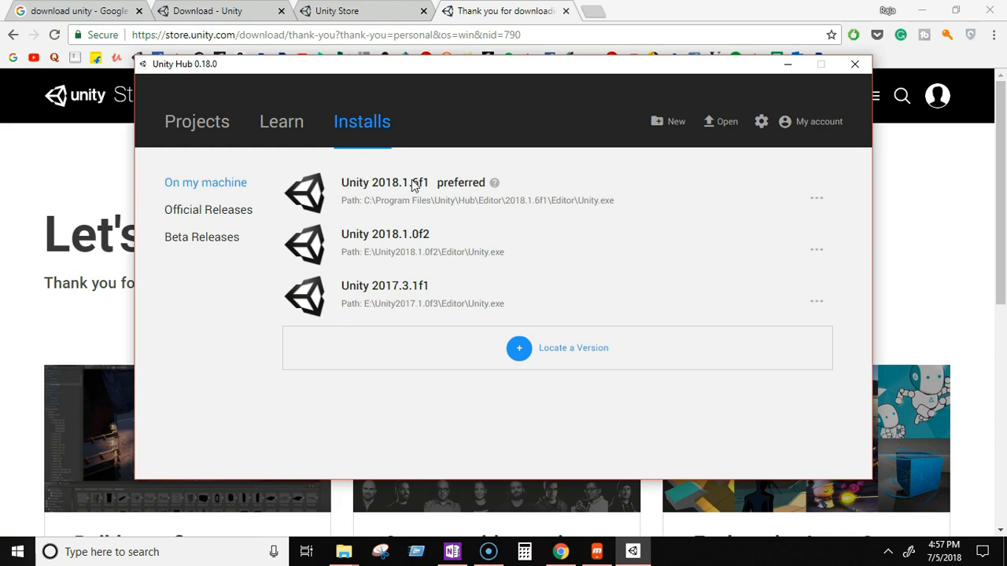
{"action": "left_click", "coordinate": [229, 216]}
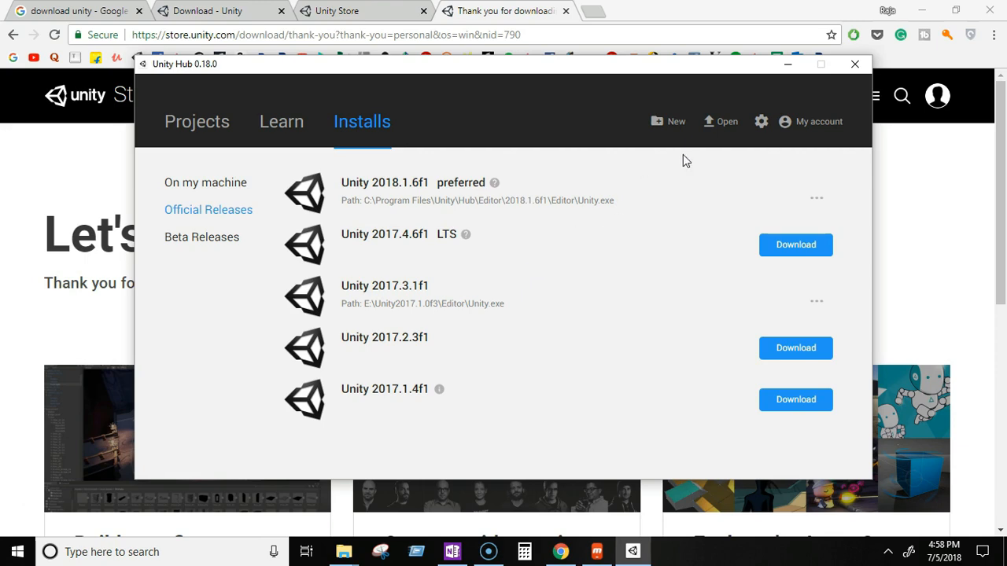
{"action": "left_click", "coordinate": [788, 65]}
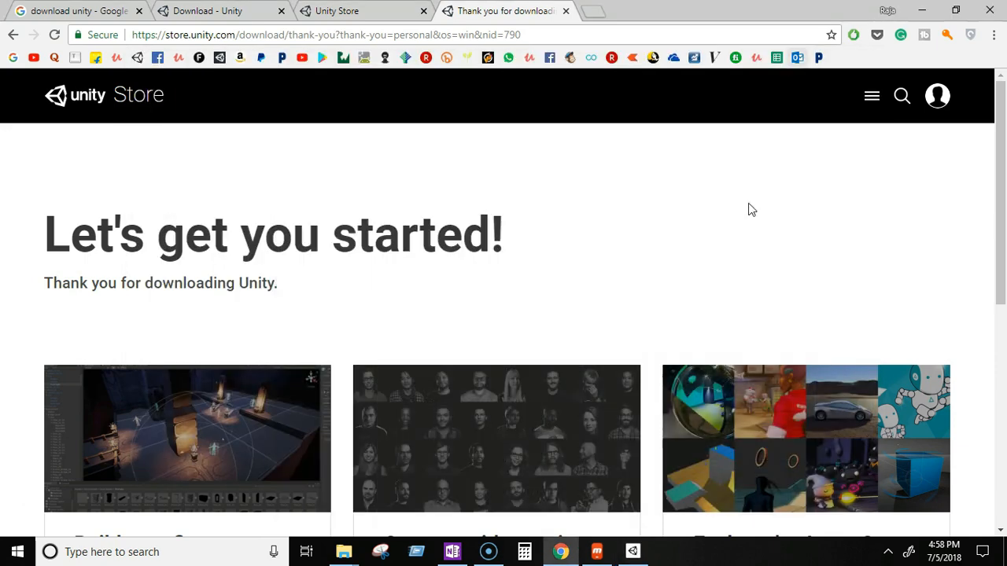
{"action": "left_click", "coordinate": [632, 550]}
{"action": "left_click", "coordinate": [787, 65]}
Step: Minimize the browser and launch Unity 2018.1.6f1 from the desktop
{"action": "left_click", "coordinate": [922, 10]}
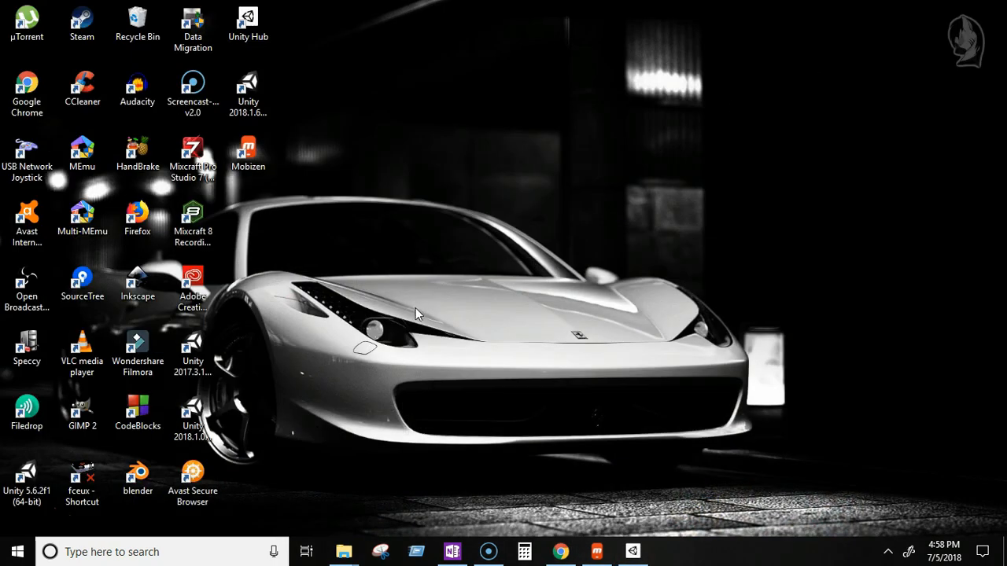
{"action": "left_click", "coordinate": [262, 92]}
{"action": "double_click", "coordinate": [262, 93]}
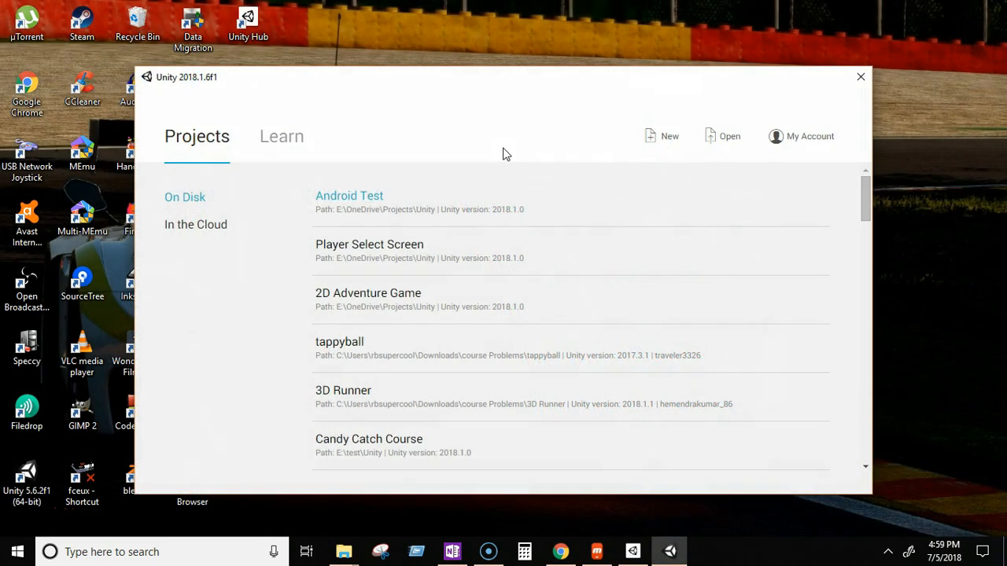
Step: Start a new Unity project and choose the 2D template for it
{"action": "left_click", "coordinate": [659, 142]}
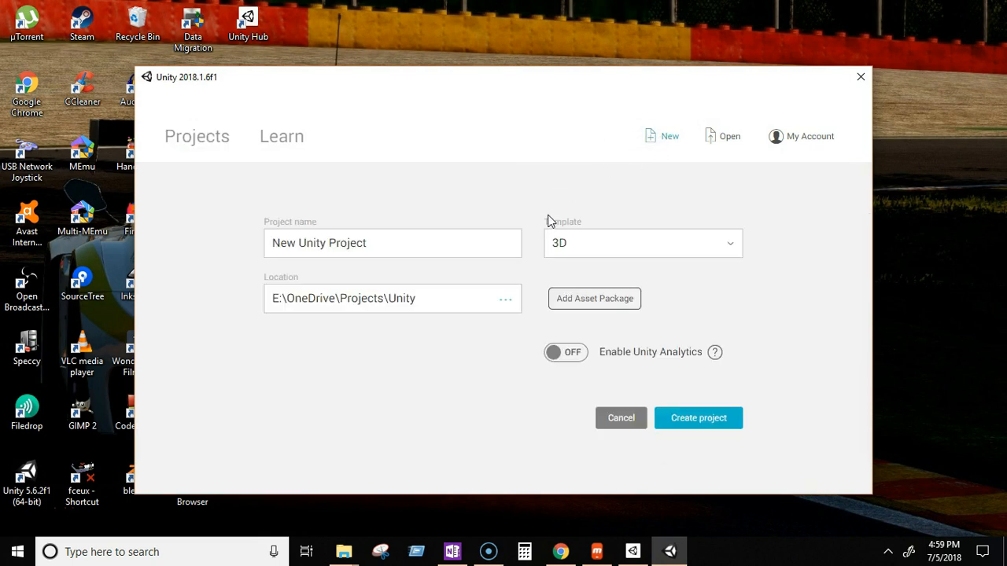
{"action": "left_click", "coordinate": [677, 251]}
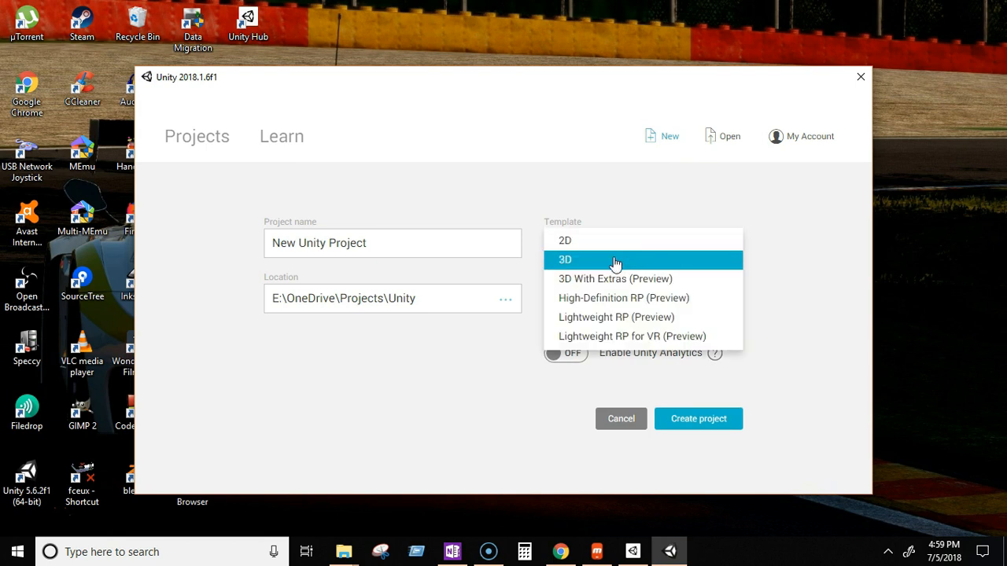
{"action": "left_click", "coordinate": [565, 240]}
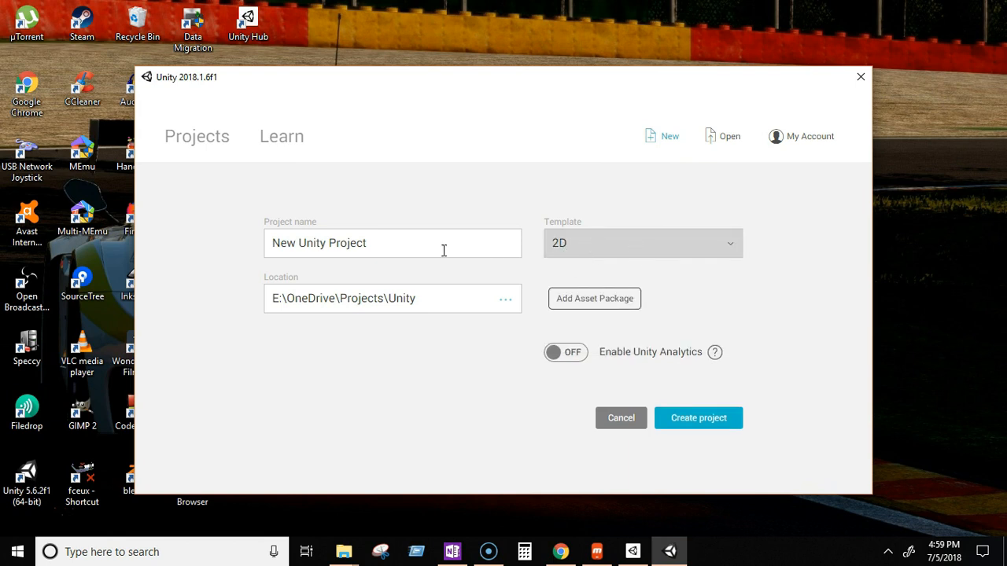
Step: Name the project "Android Test Course" and create it
{"action": "left_click", "coordinate": [378, 243]}
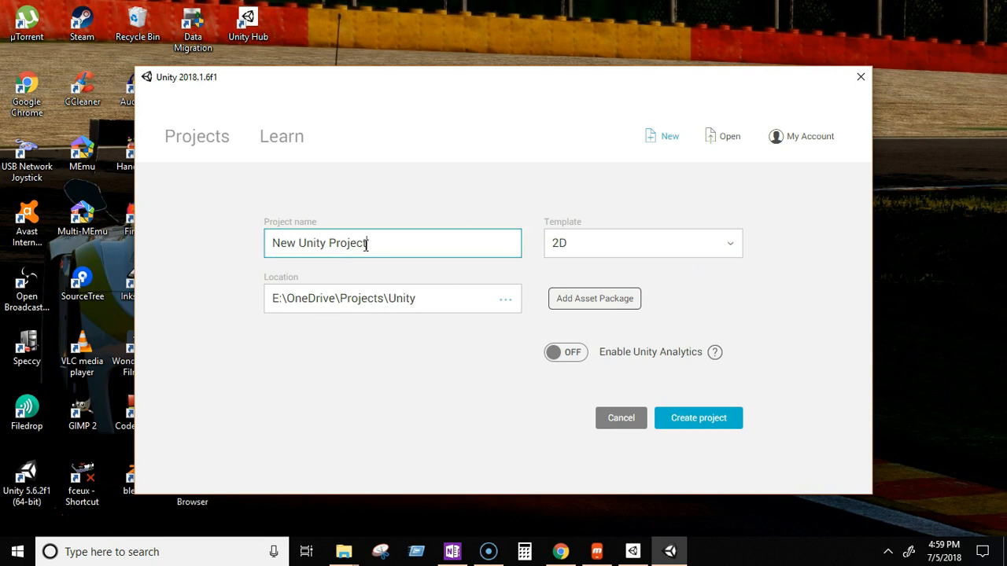
{"action": "left_click_drag", "start_coordinate": [382, 248], "coordinate": [254, 250]}
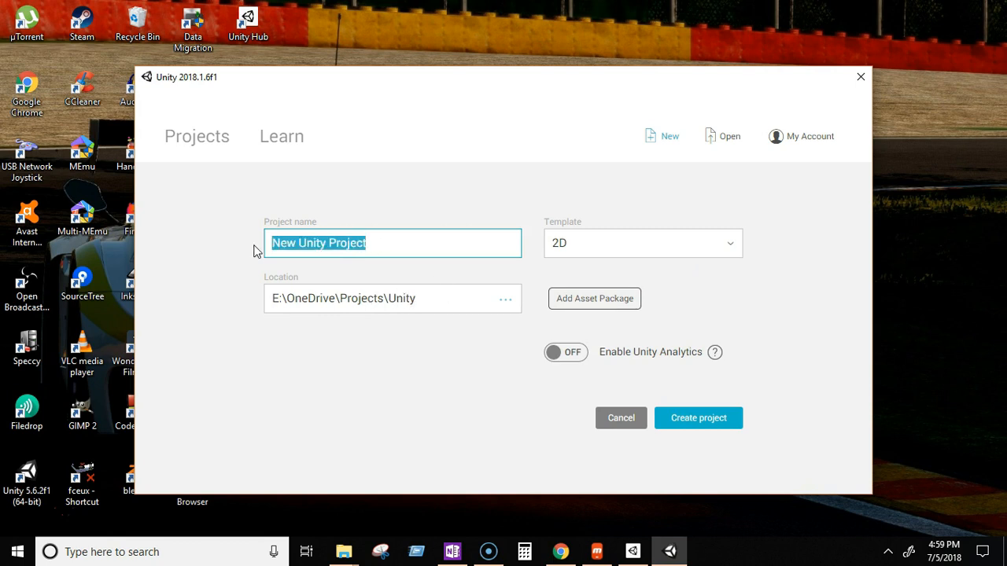
{"action": "type", "text": "Android Test"}
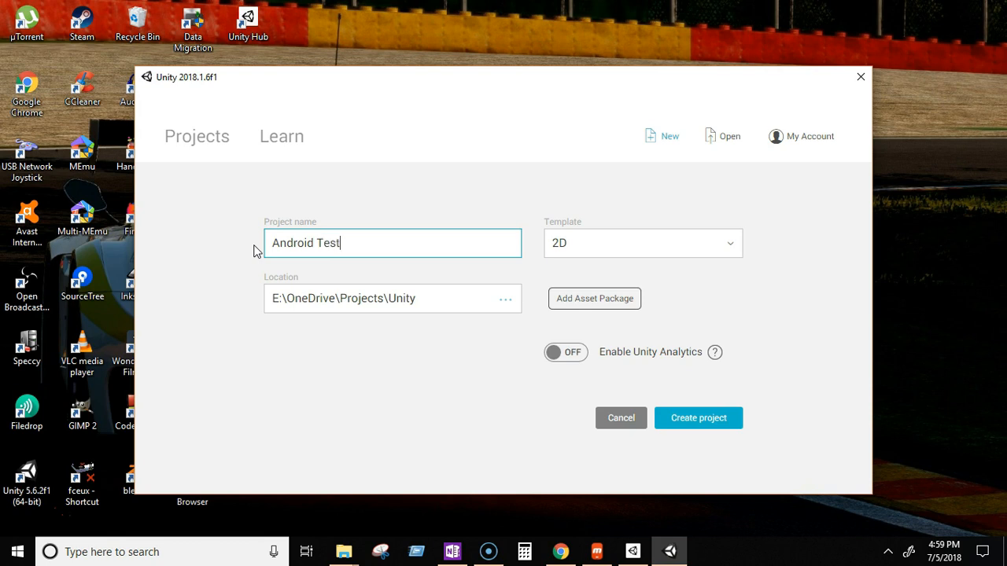
{"action": "type", "text": " Course"}
{"action": "key", "text": "BackSpace"}
{"action": "type", "text": "e"}
{"action": "left_click", "coordinate": [695, 420]}
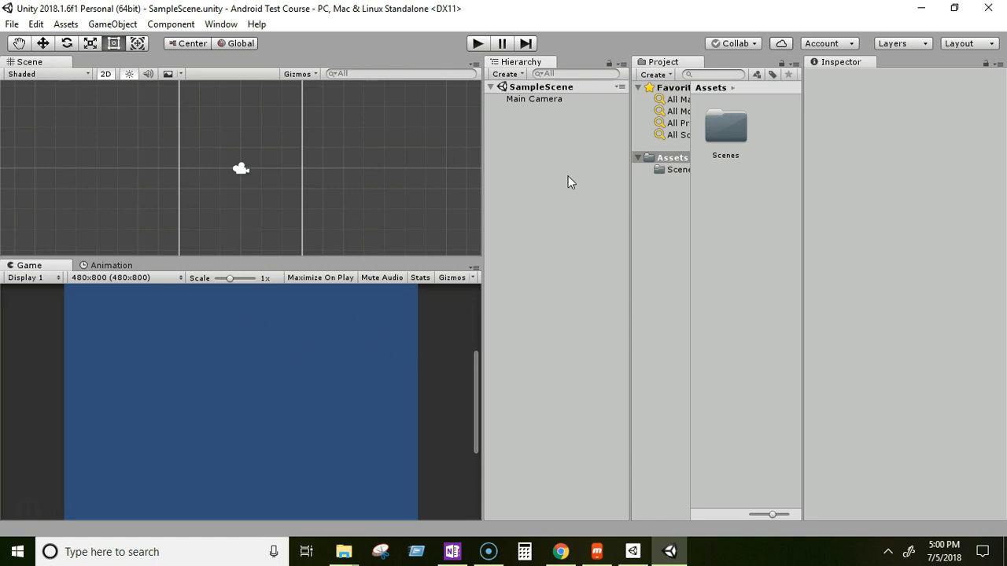
Step: Switch the editor to the 2 by 3 layout, then widen the Scene and Game views and make the Game view slightly taller
{"action": "left_click", "coordinate": [971, 43]}
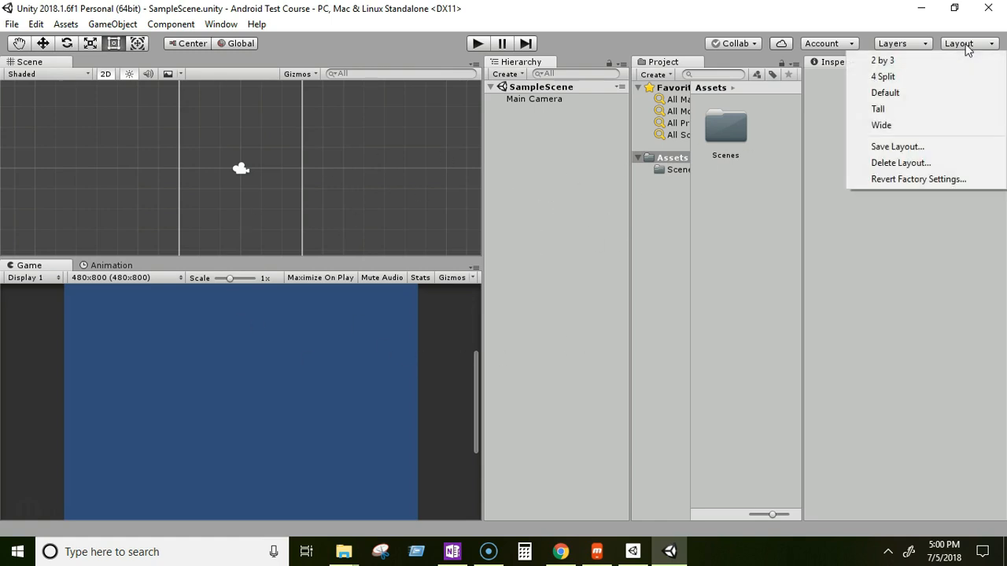
{"action": "left_click", "coordinate": [912, 59]}
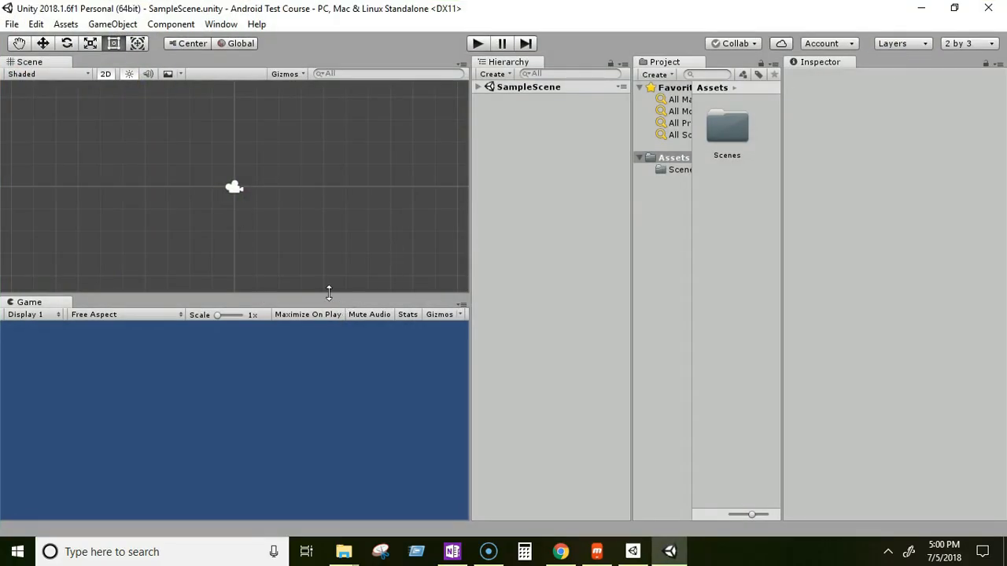
{"action": "mouse_move", "coordinate": [329, 292]}
{"action": "left_mouse_down"}
{"action": "mouse_move", "coordinate": [328, 257]}
{"action": "mouse_move", "coordinate": [329, 280]}
{"action": "left_mouse_up"}
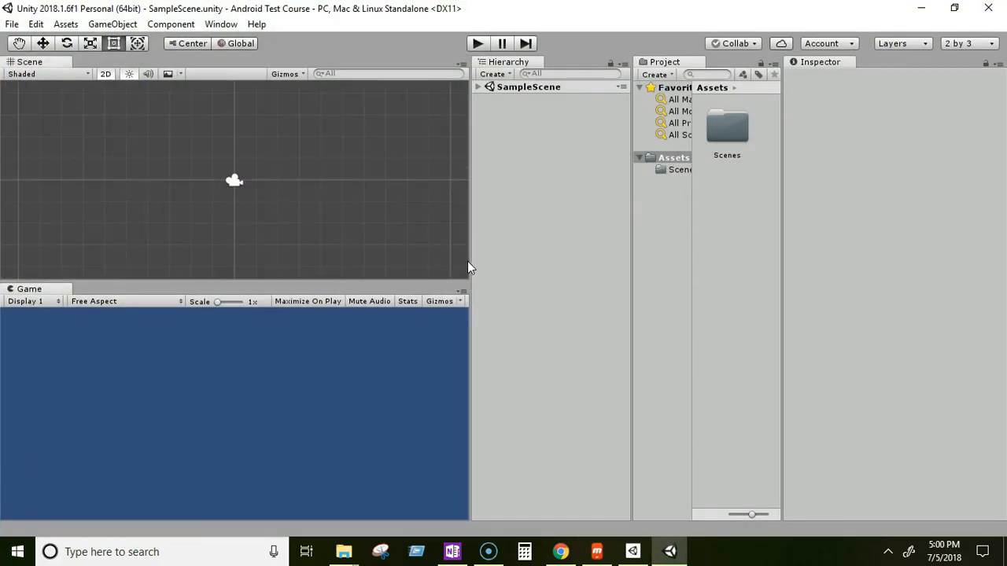
{"action": "left_click_drag", "start_coordinate": [469, 262], "coordinate": [529, 300]}
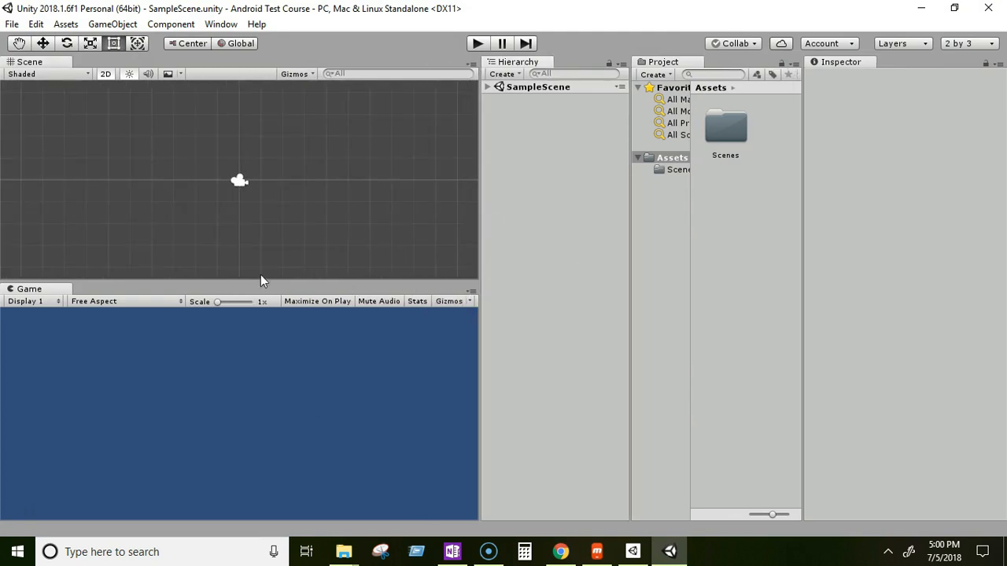
{"action": "mouse_move", "coordinate": [343, 281]}
{"action": "left_mouse_down"}
{"action": "mouse_move", "coordinate": [344, 250]}
{"action": "mouse_move", "coordinate": [340, 273]}
{"action": "left_mouse_up"}
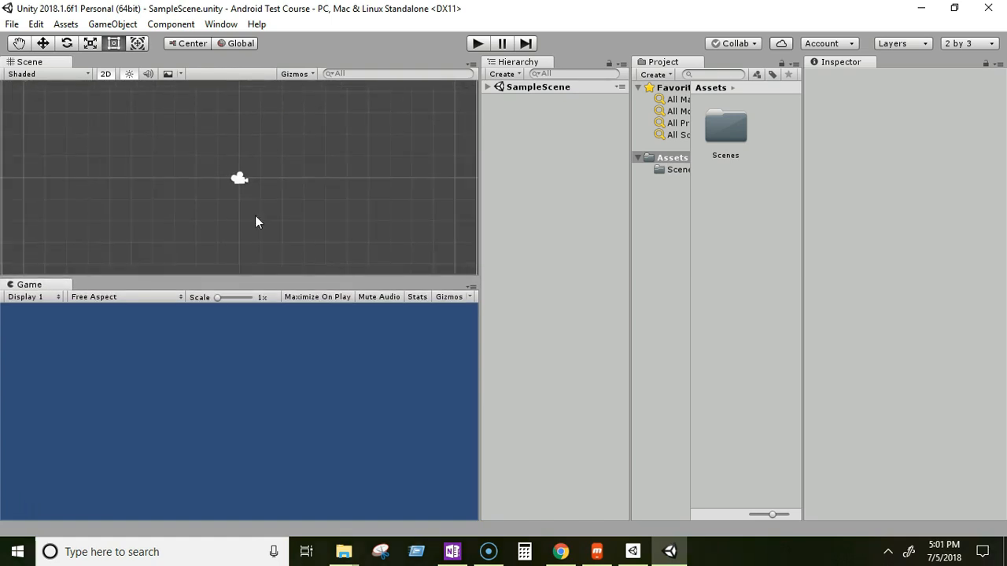
Step: Review the Android platform options in the Build Settings and close the window
{"action": "left_click", "coordinate": [16, 26]}
{"action": "left_click", "coordinate": [40, 171]}
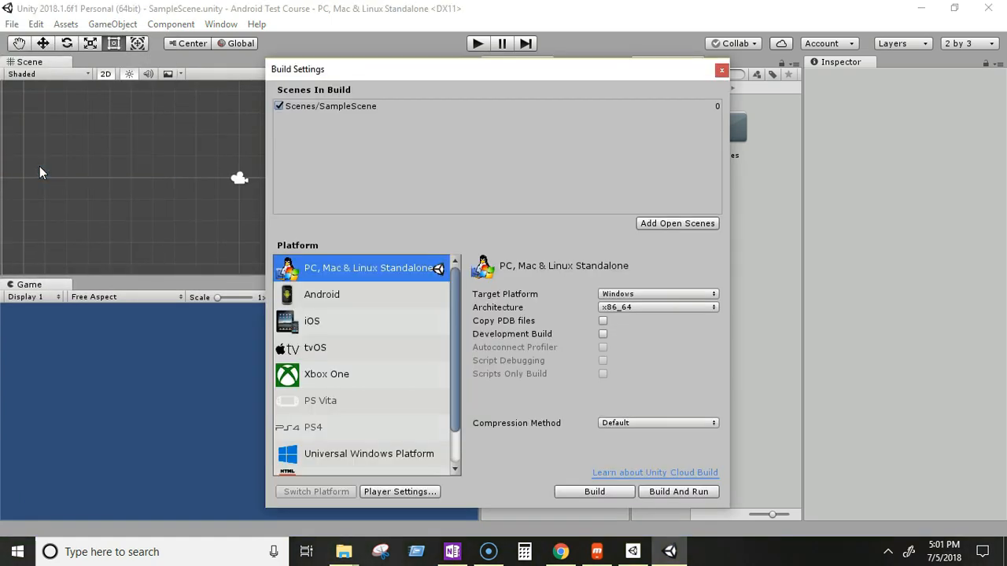
{"action": "left_click_drag", "start_coordinate": [407, 70], "coordinate": [274, 63]}
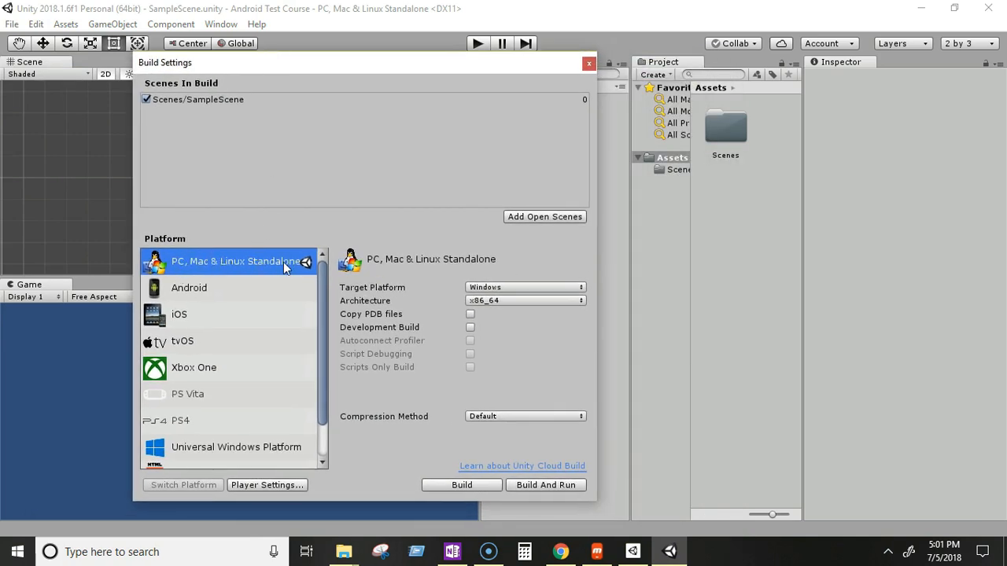
{"action": "left_click", "coordinate": [208, 291]}
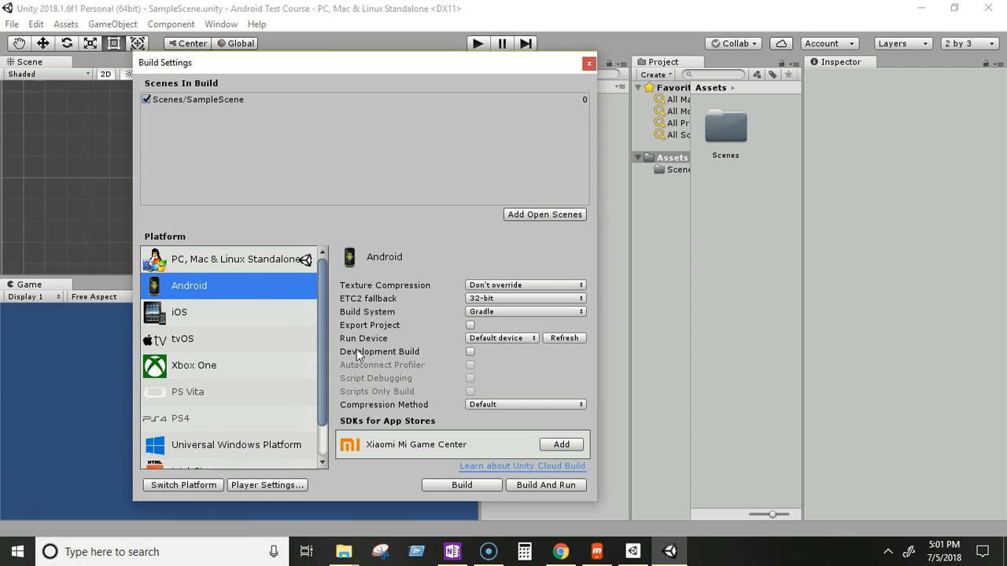
{"action": "left_click", "coordinate": [588, 64]}
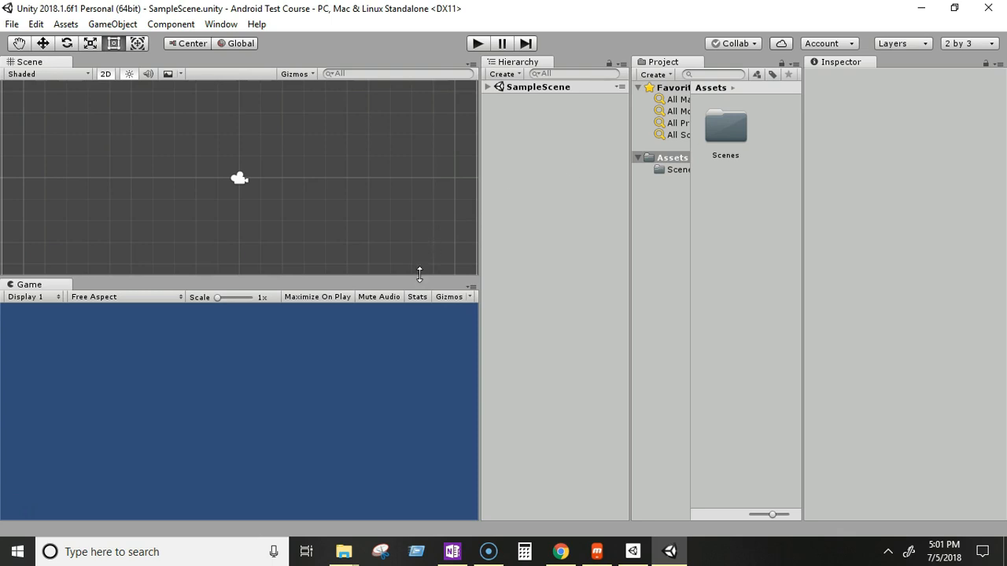
Step: Make the Game view a little taller and fit the whole camera frame centrally in the Scene view
{"action": "left_click_drag", "start_coordinate": [420, 272], "coordinate": [418, 262]}
{"action": "scroll", "coordinate": [392, 209], "scroll_direction": "down", "scroll_amount": 2}
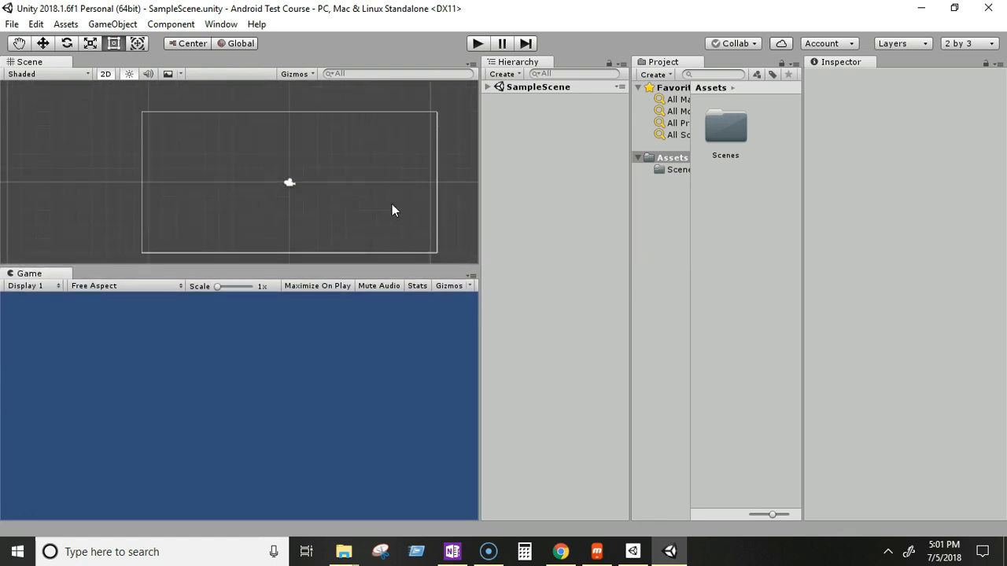
{"action": "middle_click_drag", "start_coordinate": [391, 204], "coordinate": [344, 194]}
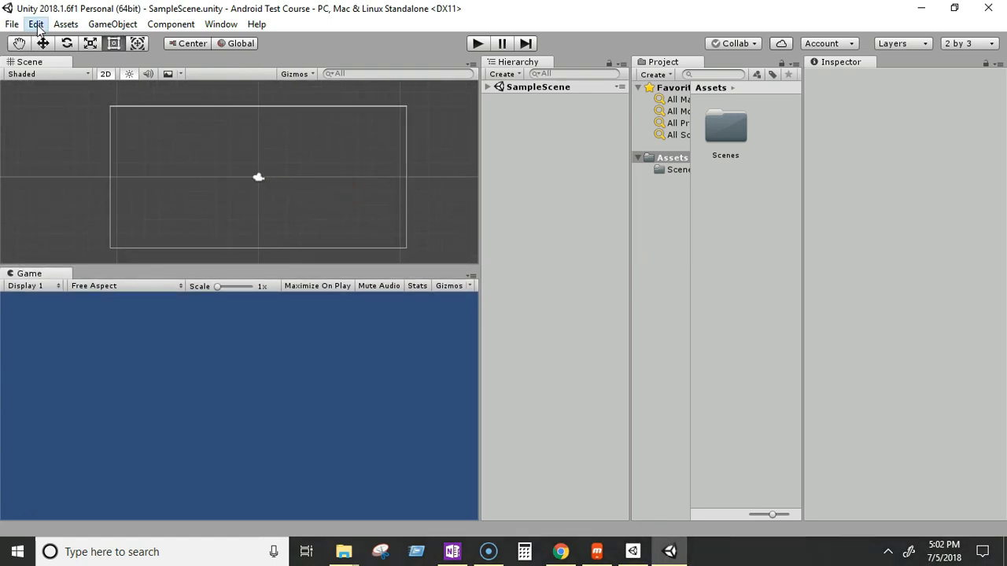
Step: Check the Android SDK and JDK paths in the External Tools preferences and open the JDK download page
{"action": "left_click", "coordinate": [37, 24]}
{"action": "left_click", "coordinate": [85, 239]}
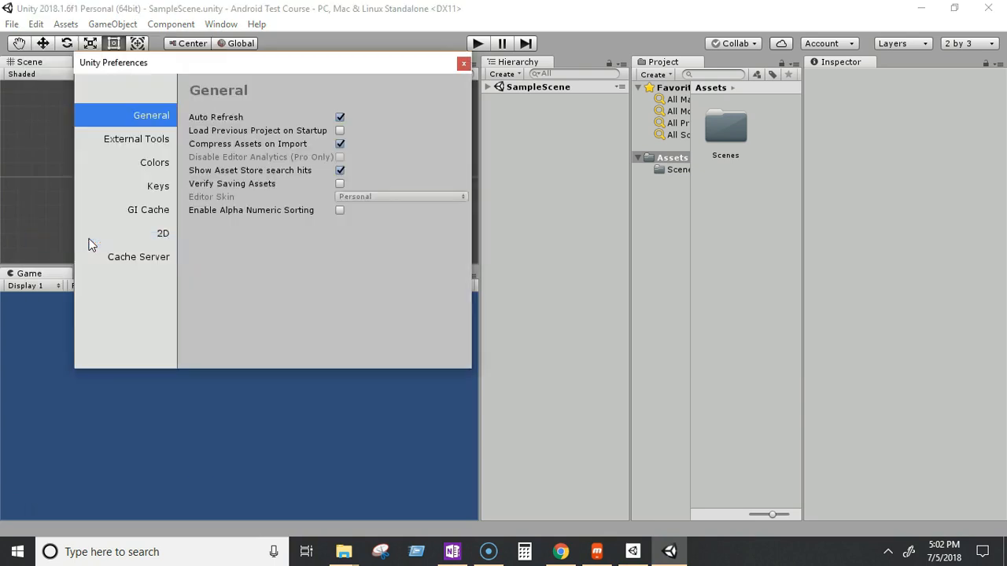
{"action": "left_click", "coordinate": [138, 141]}
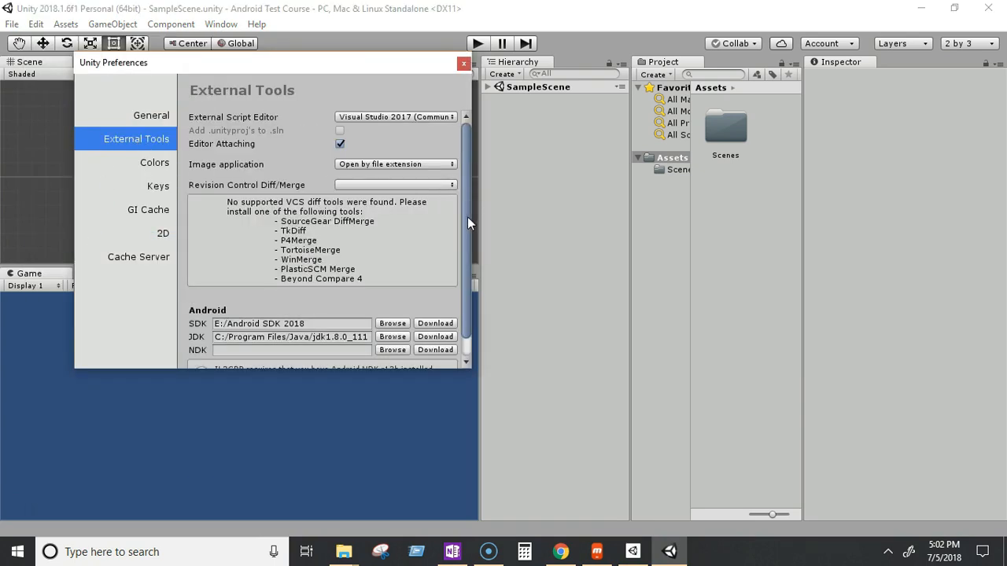
{"action": "scroll", "coordinate": [467, 217], "scroll_direction": "down", "scroll_amount": 1}
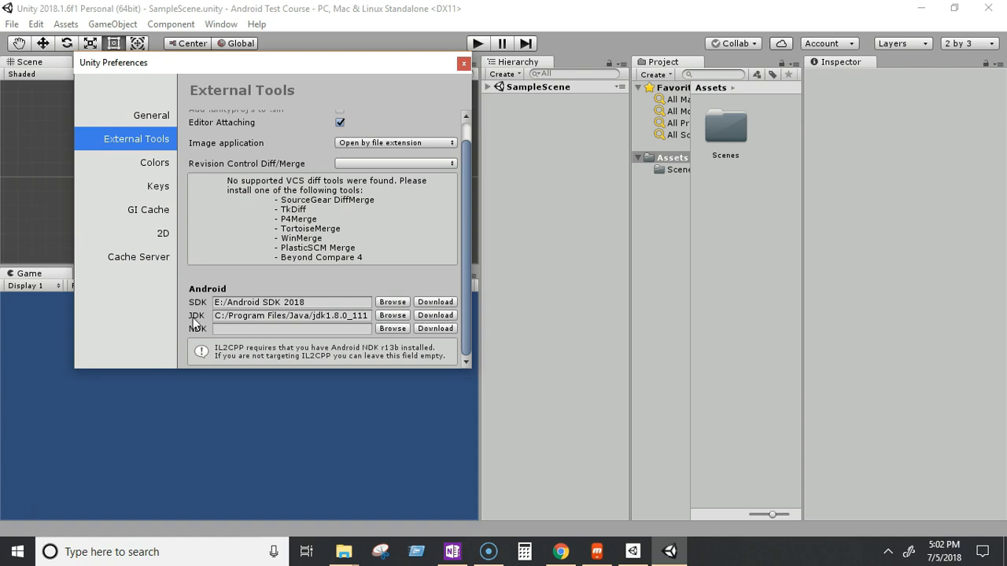
{"action": "left_click", "coordinate": [444, 316]}
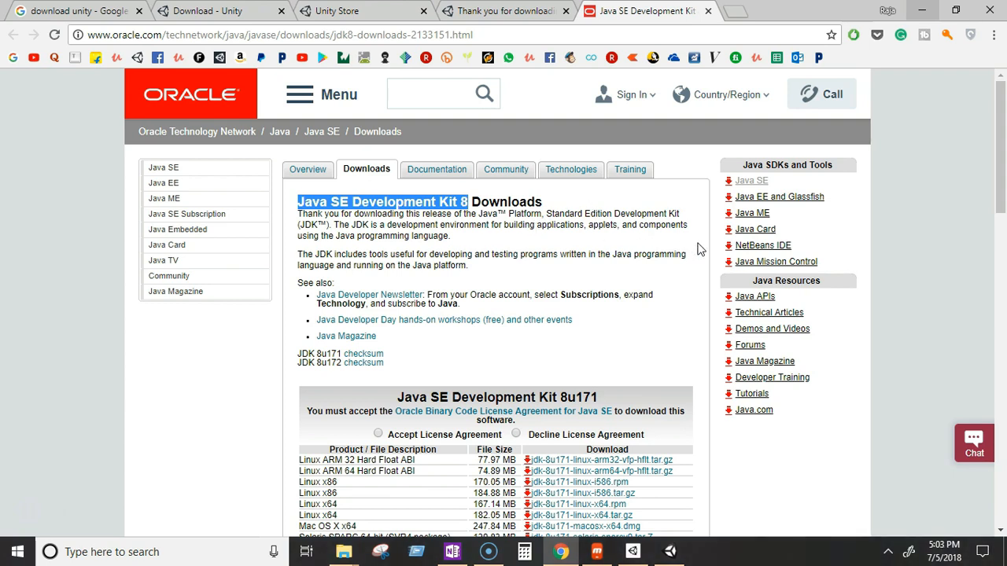
Step: Accept the license agreement for Java SE Development Kit 8u171 and locate the Windows x64 installer
{"action": "scroll", "coordinate": [700, 249], "scroll_direction": "down", "scroll_amount": 2}
{"action": "scroll", "coordinate": [706, 283], "scroll_direction": "up", "scroll_amount": 2}
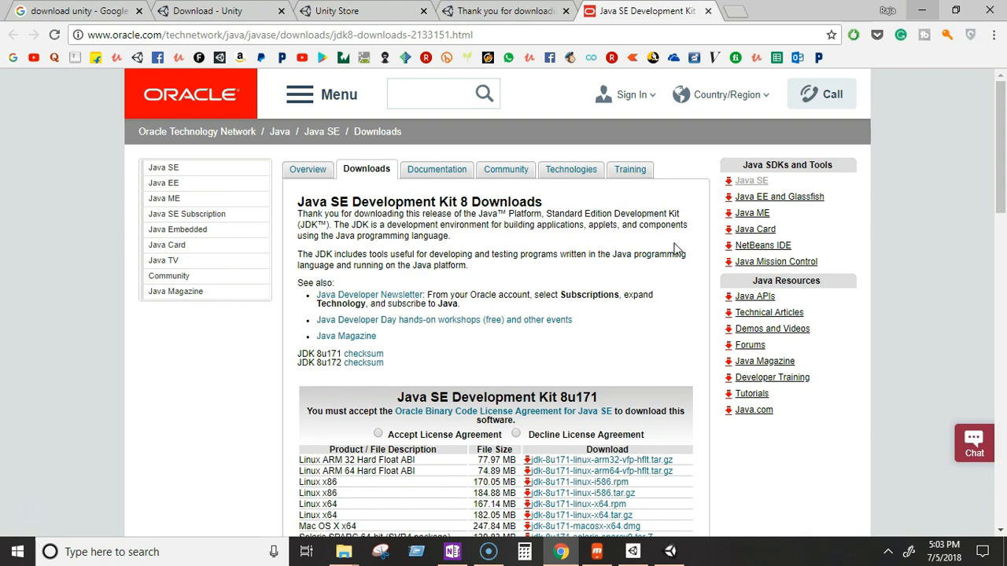
{"action": "scroll", "coordinate": [684, 251], "scroll_direction": "down", "scroll_amount": 1}
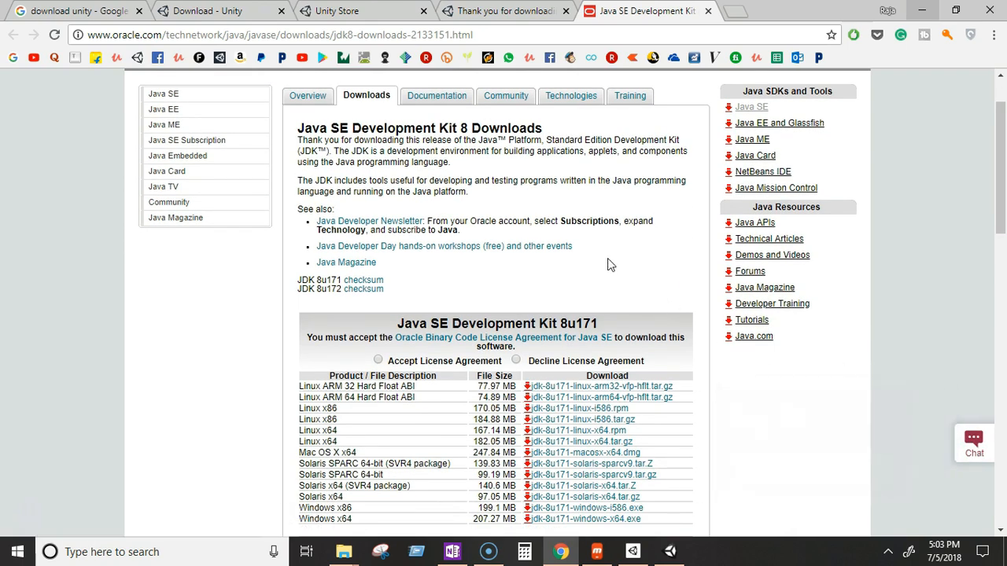
{"action": "left_click", "coordinate": [378, 361]}
{"action": "scroll", "coordinate": [667, 291], "scroll_direction": "down", "scroll_amount": 2}
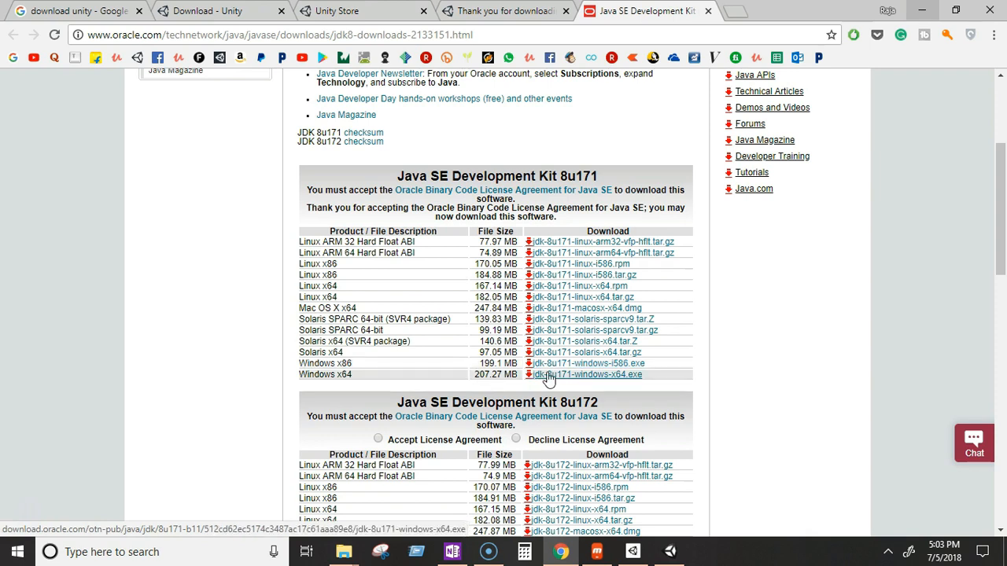
Step: Switch to File Explorer and open the folder C:\Program Files\Java\jdk1.8.0_111
{"action": "left_click", "coordinate": [344, 553]}
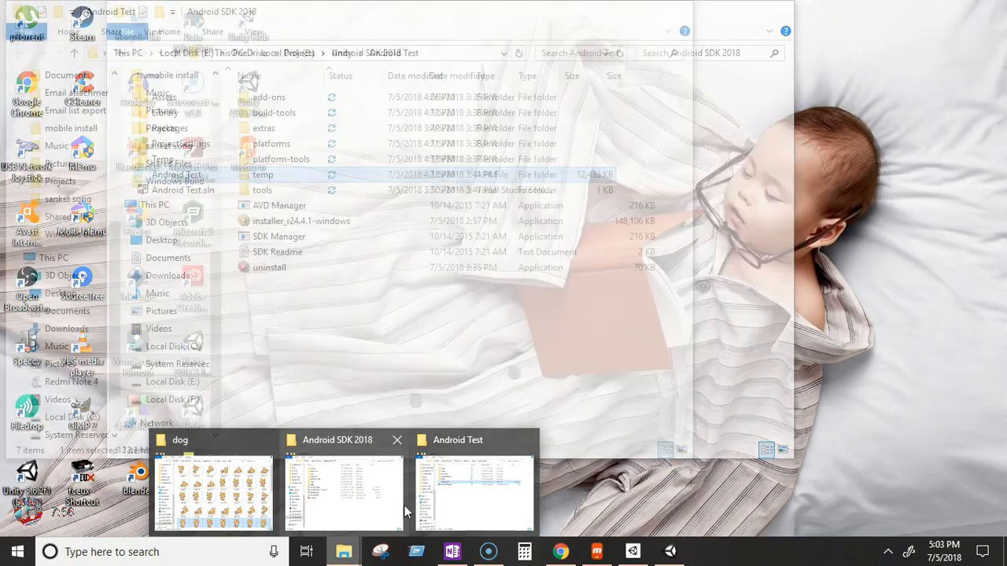
{"action": "left_click", "coordinate": [405, 512]}
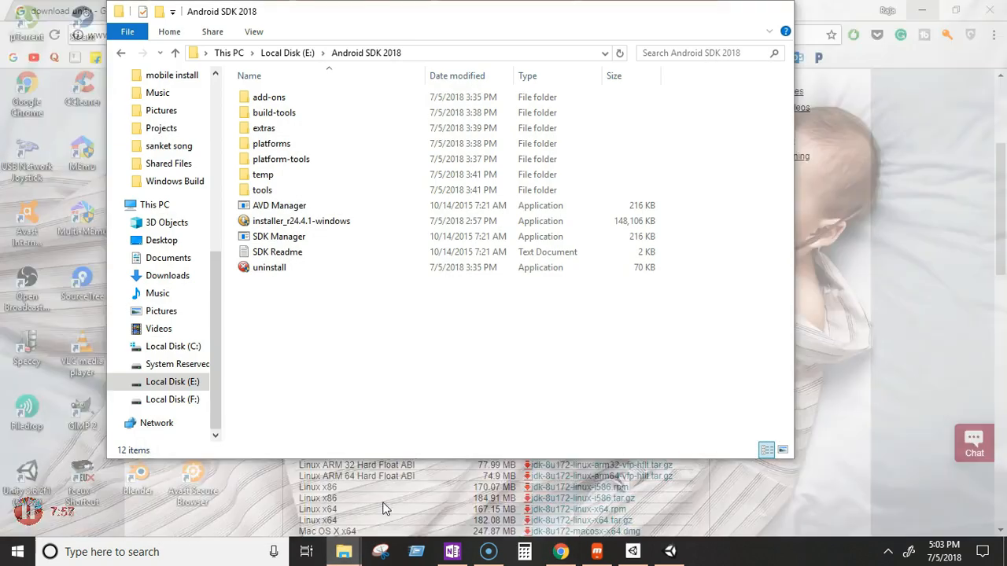
{"action": "left_click", "coordinate": [140, 365]}
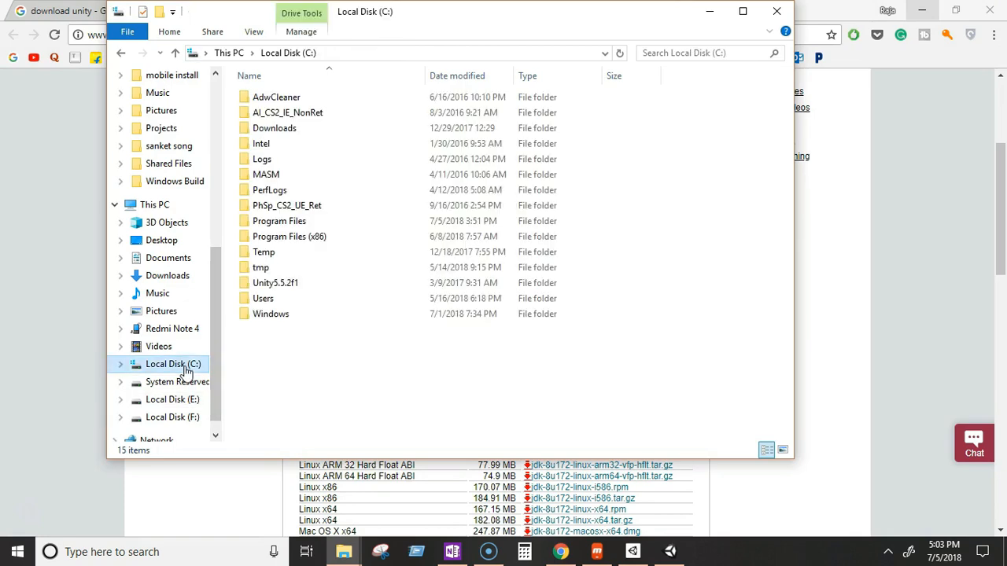
{"action": "double_click", "coordinate": [295, 223]}
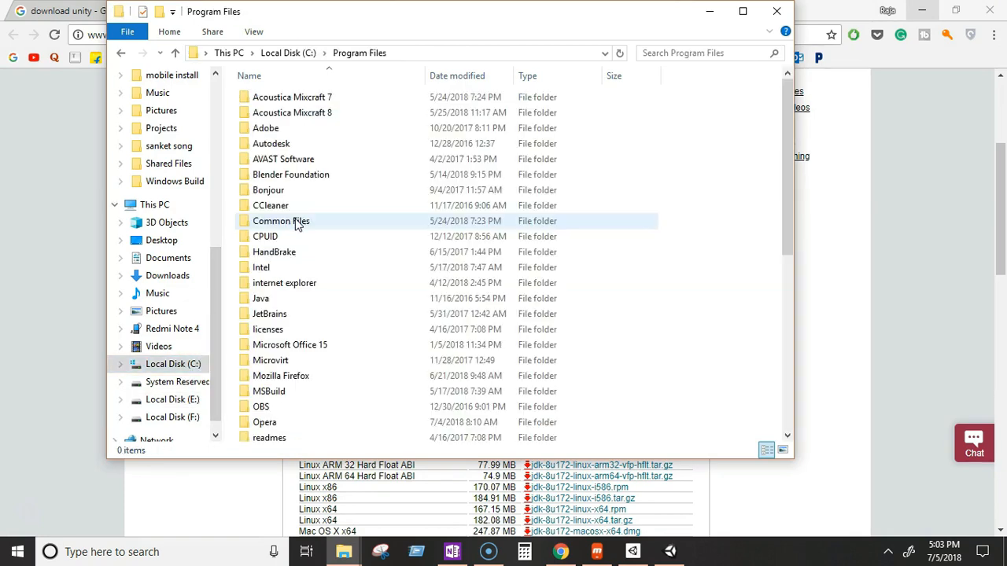
{"action": "double_click", "coordinate": [284, 300]}
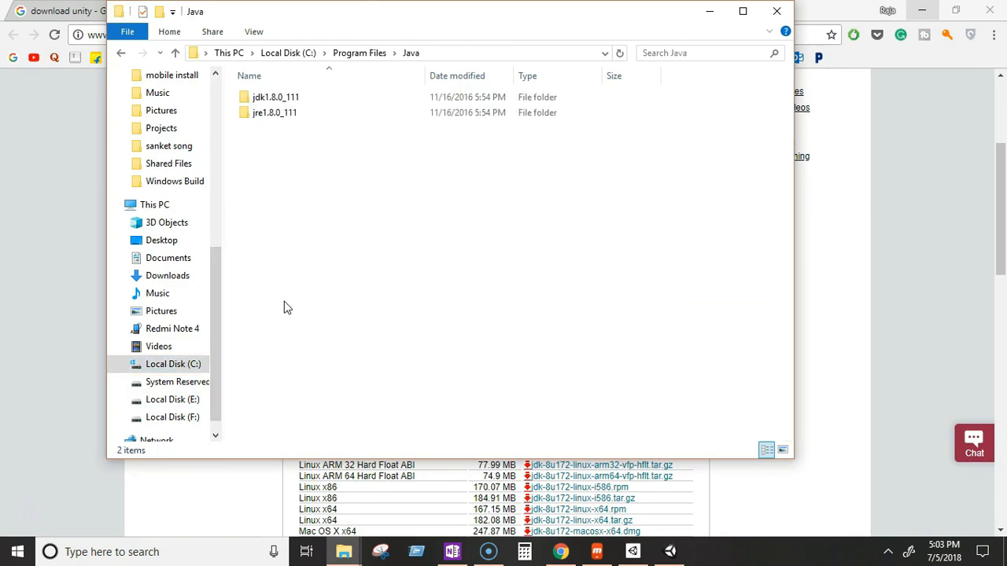
{"action": "double_click", "coordinate": [284, 105]}
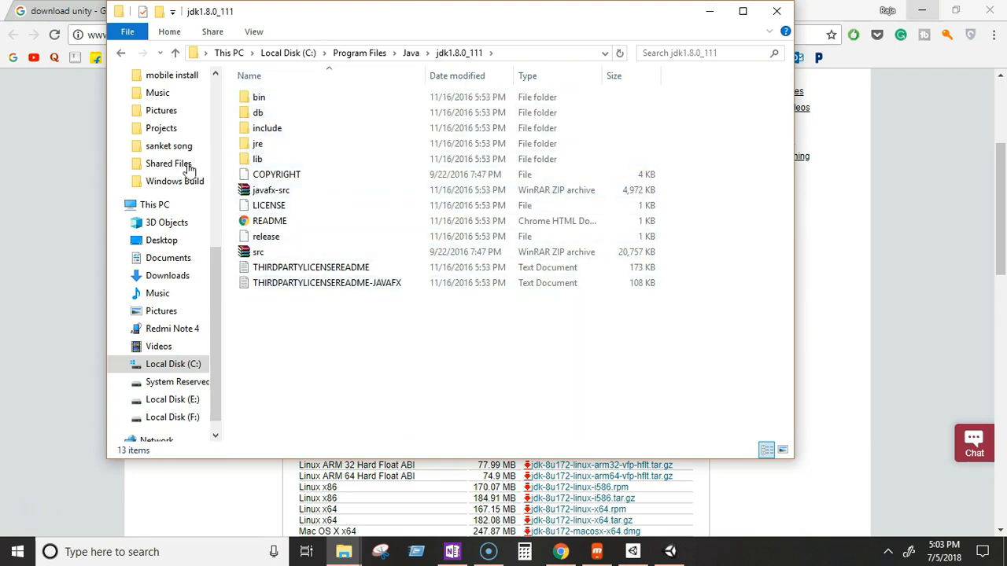
Step: Open the bin folder inside jdk1.8.0_111 and check the location path in the properties of appletviewer
{"action": "left_click", "coordinate": [122, 54]}
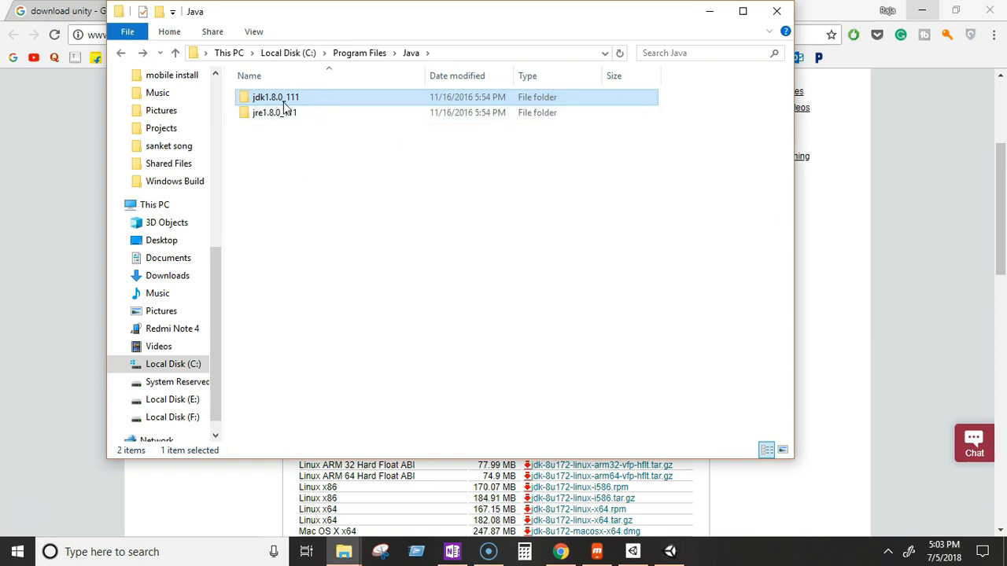
{"action": "double_click", "coordinate": [321, 102]}
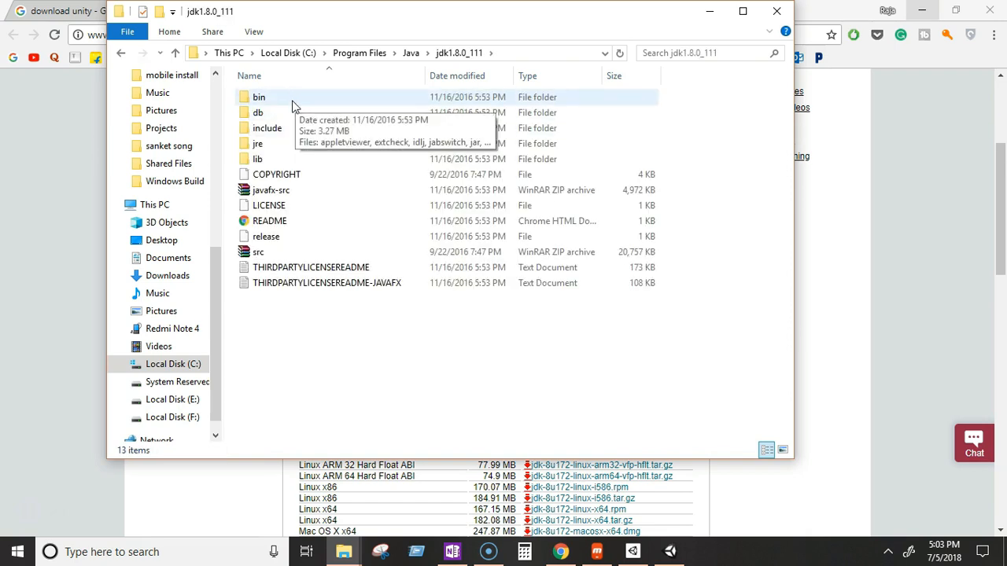
{"action": "double_click", "coordinate": [293, 100]}
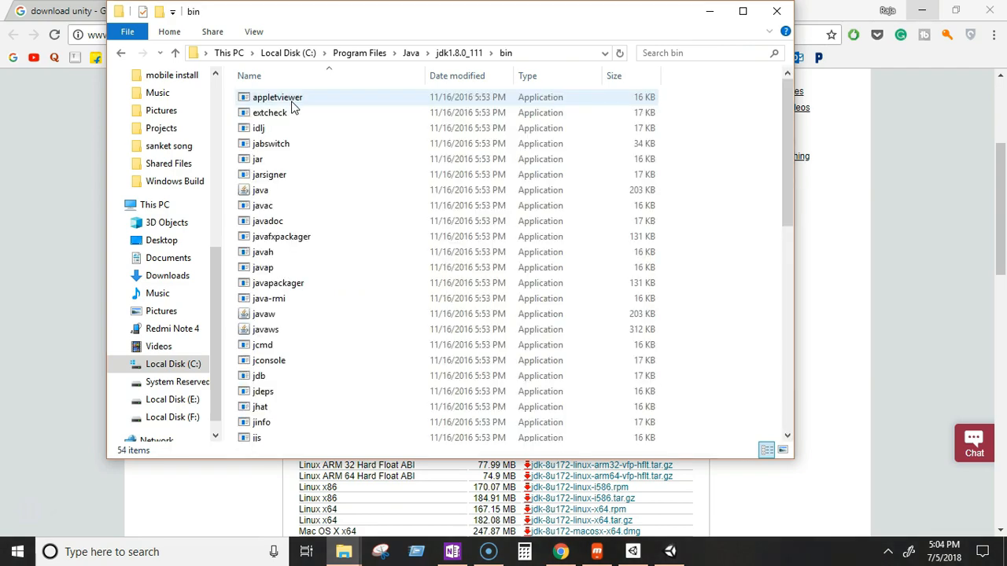
{"action": "right_click", "coordinate": [302, 98]}
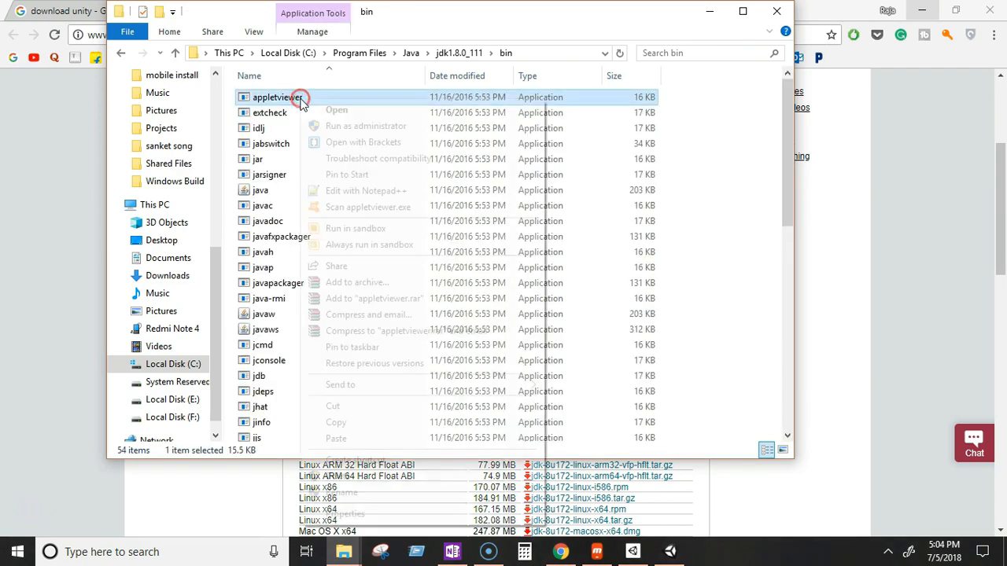
{"action": "left_click", "coordinate": [354, 515]}
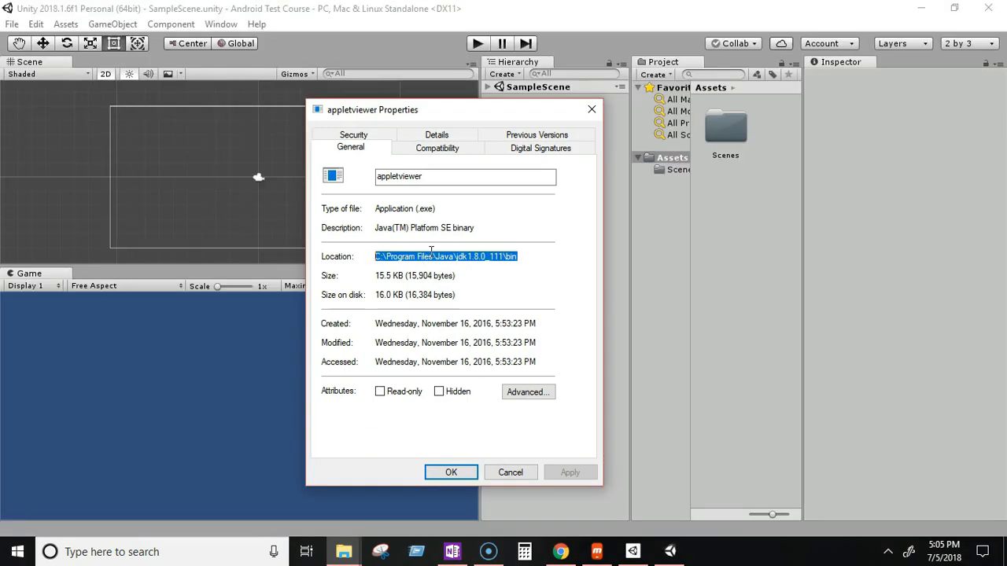
{"action": "left_click", "coordinate": [521, 256]}
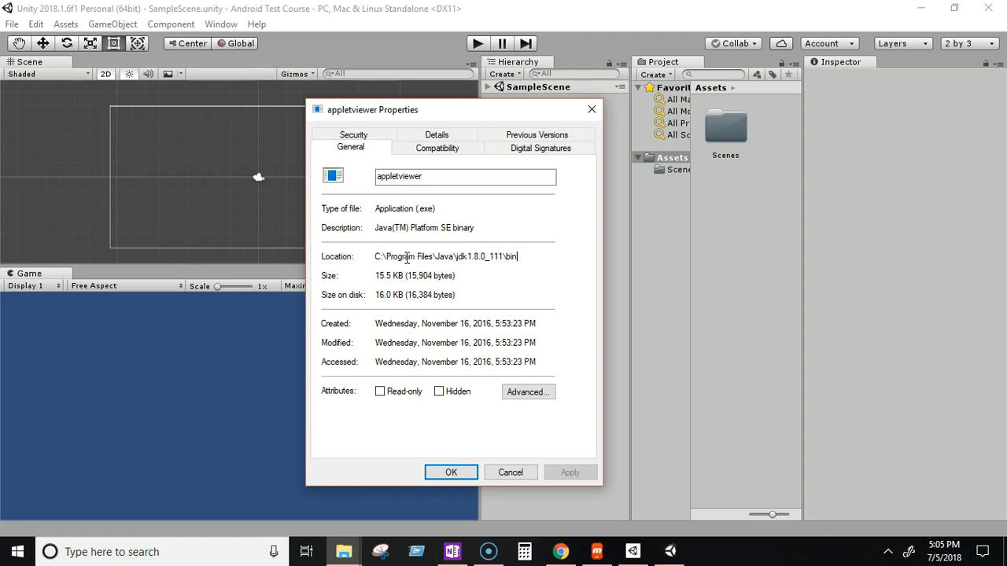
{"action": "left_click", "coordinate": [591, 109]}
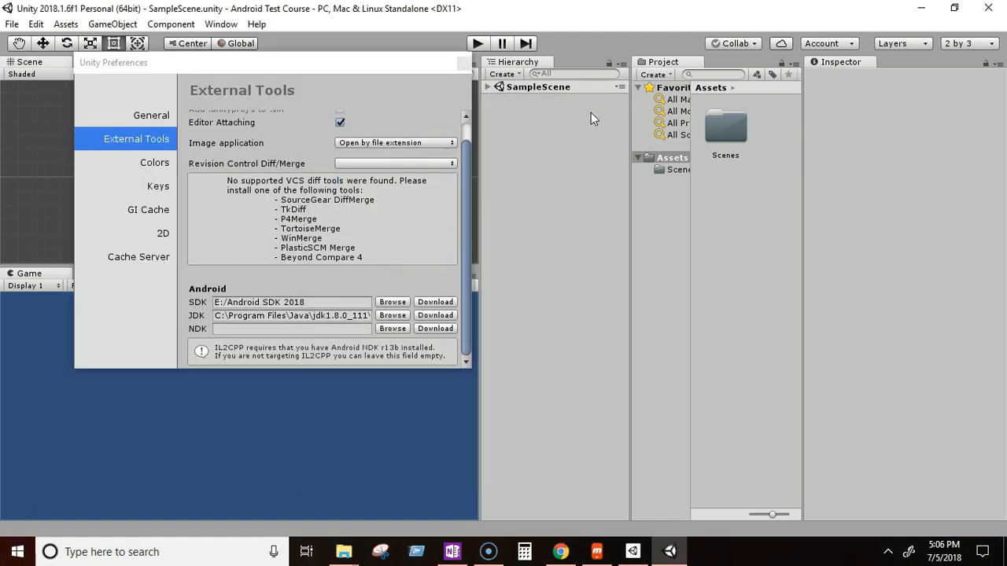
Step: Set the Android JDK path in Unity's External Tools preferences to the folder C:/Program Files/Java/jdk1.8.0_111
{"action": "left_click_drag", "start_coordinate": [243, 64], "coordinate": [248, 103]}
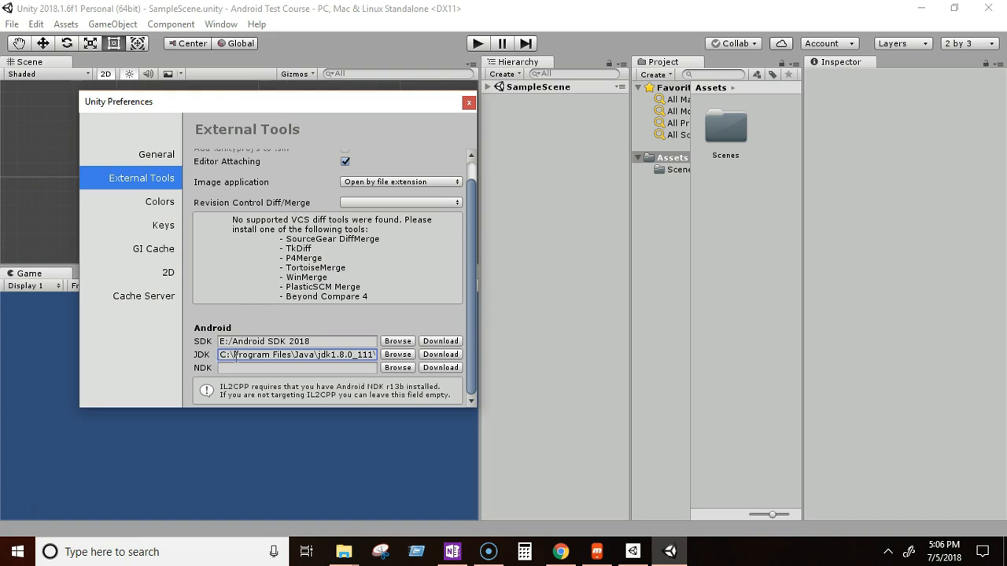
{"action": "left_click", "coordinate": [397, 355]}
{"action": "left_click_drag", "start_coordinate": [247, 45], "coordinate": [352, 64]}
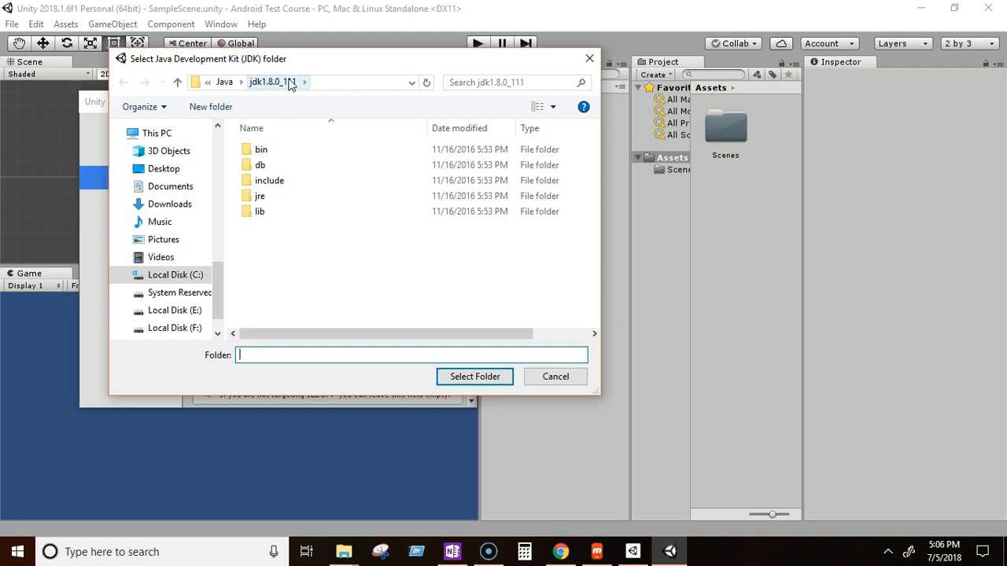
{"action": "left_click", "coordinate": [288, 84]}
{"action": "left_click", "coordinate": [460, 376]}
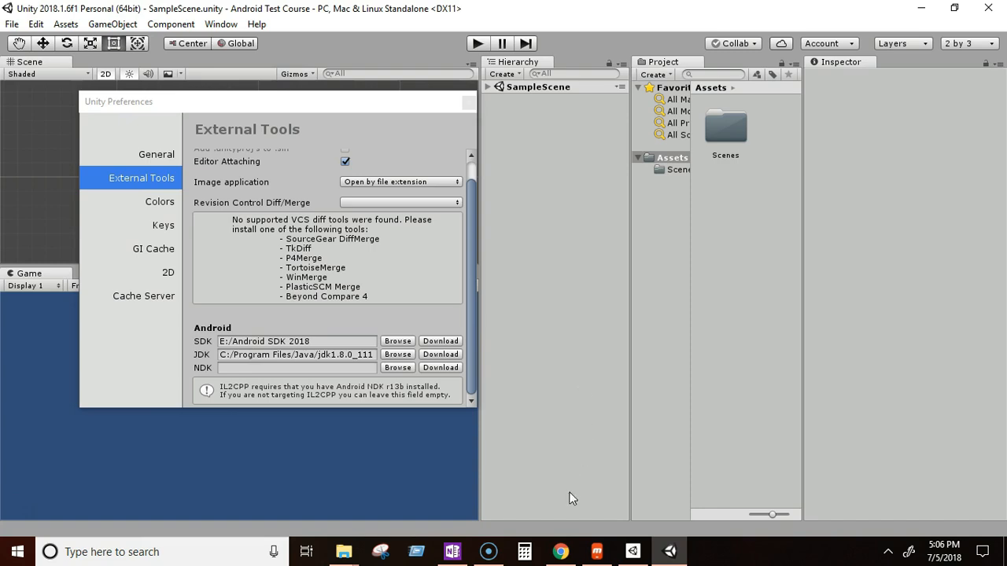
Step: Open the Android SDK download page from the preferences and examine the SDK tools packages under Command line tools only
{"action": "left_click", "coordinate": [438, 342]}
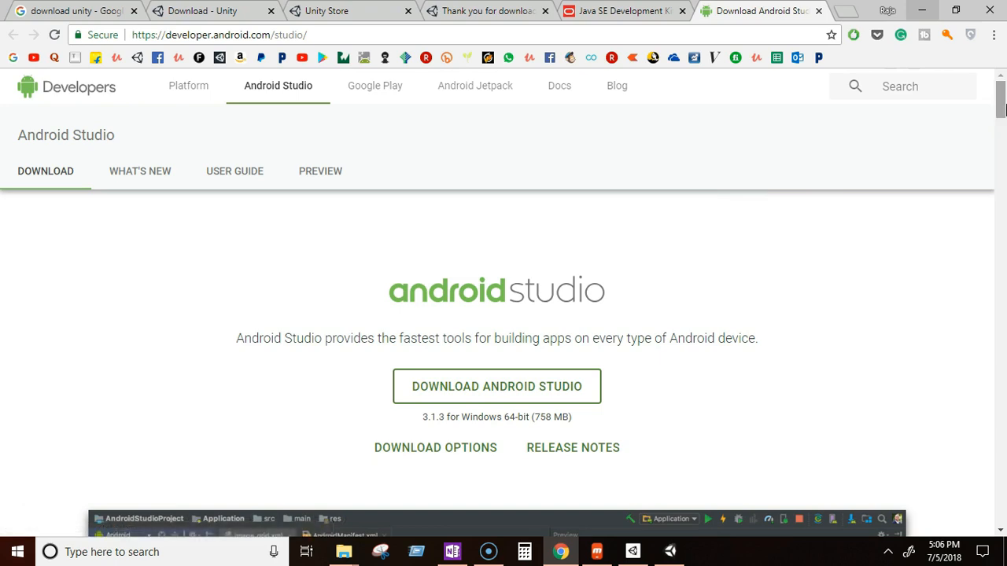
{"action": "mouse_move", "coordinate": [1006, 104]}
{"action": "left_mouse_down"}
{"action": "mouse_move", "coordinate": [1005, 122]}
{"action": "mouse_move", "coordinate": [1004, 103]}
{"action": "left_mouse_up"}
{"action": "left_click_drag", "start_coordinate": [1002, 100], "coordinate": [1003, 126]}
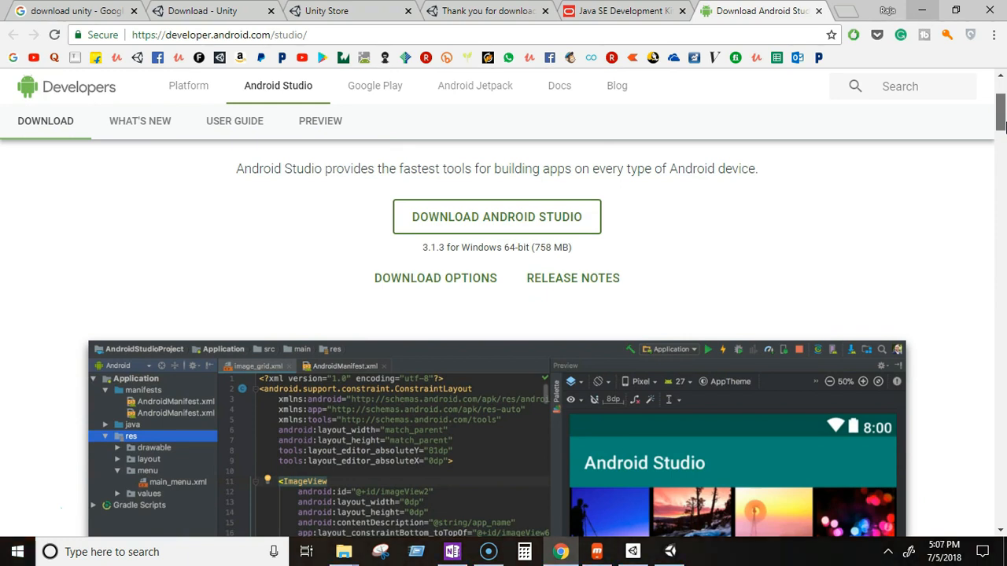
{"action": "left_click_drag", "start_coordinate": [1001, 126], "coordinate": [1003, 187]}
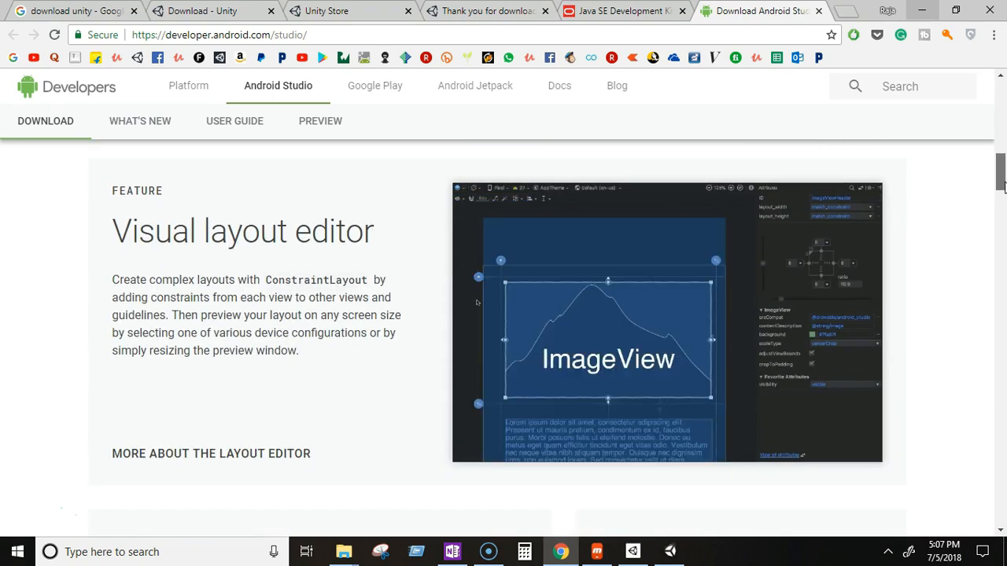
{"action": "left_click_drag", "start_coordinate": [1003, 187], "coordinate": [1003, 407]}
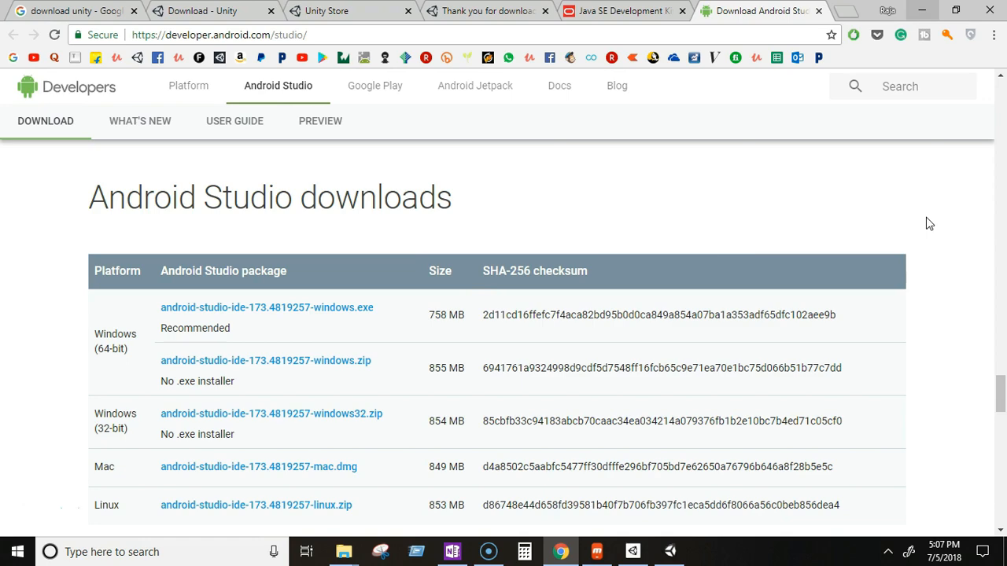
{"action": "scroll", "coordinate": [928, 224], "scroll_direction": "down", "scroll_amount": 5}
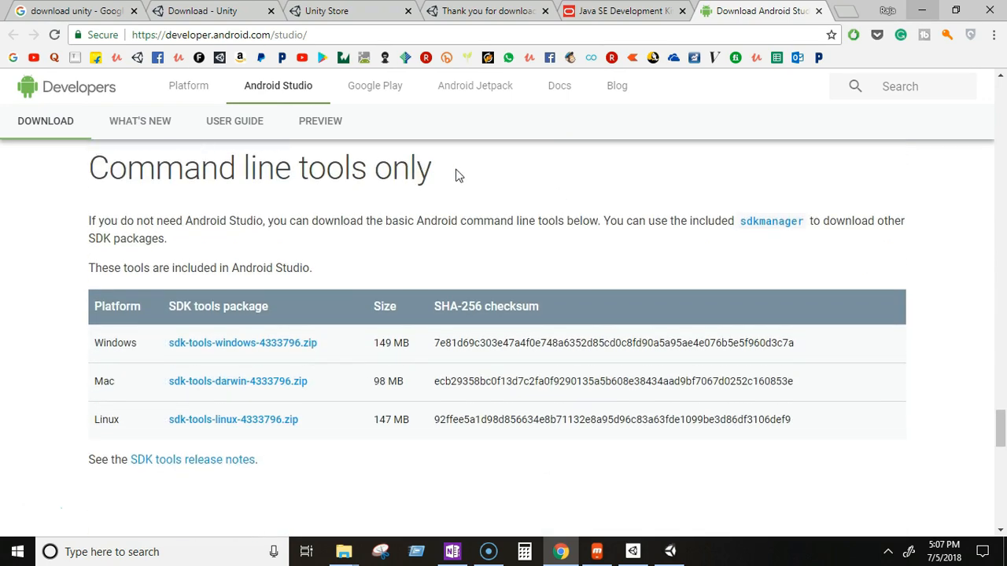
{"action": "left_click_drag", "start_coordinate": [158, 307], "coordinate": [275, 307]}
{"action": "left_click", "coordinate": [171, 308]}
{"action": "left_click", "coordinate": [275, 306]}
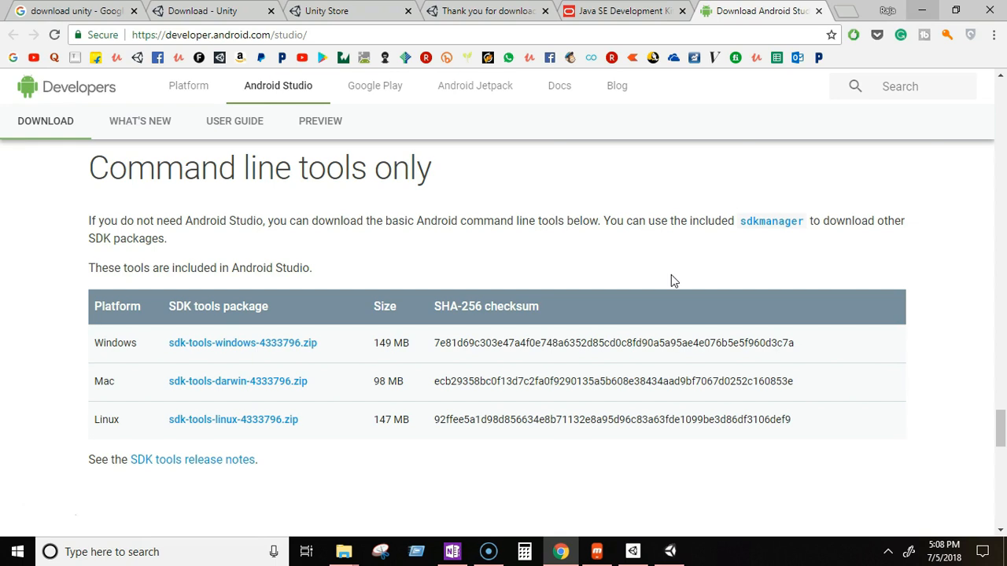
Step: Search Google for "download android sdk 24" and look through the results
{"action": "left_click", "coordinate": [846, 10]}
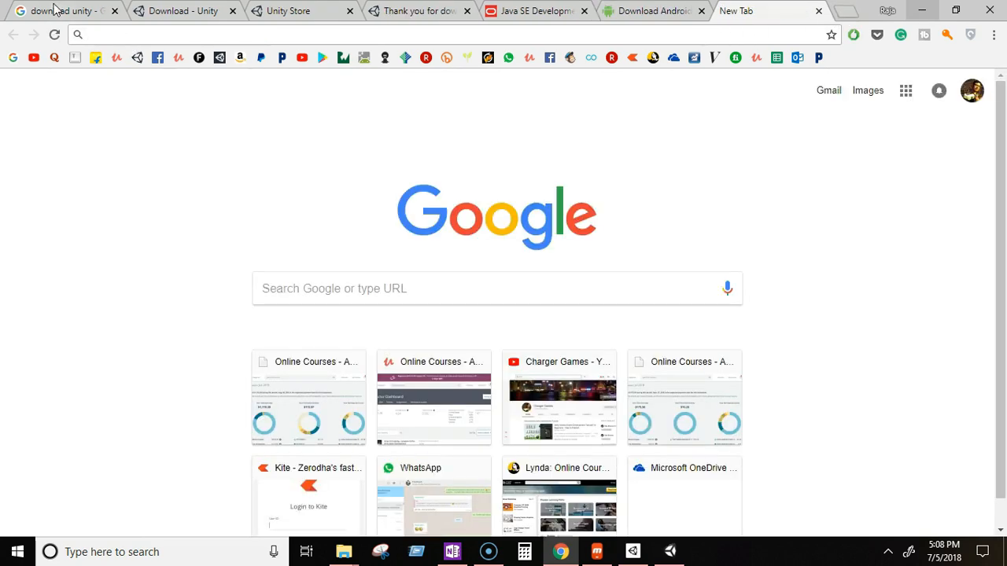
{"action": "left_click", "coordinate": [57, 11]}
{"action": "triple_click", "coordinate": [215, 95]}
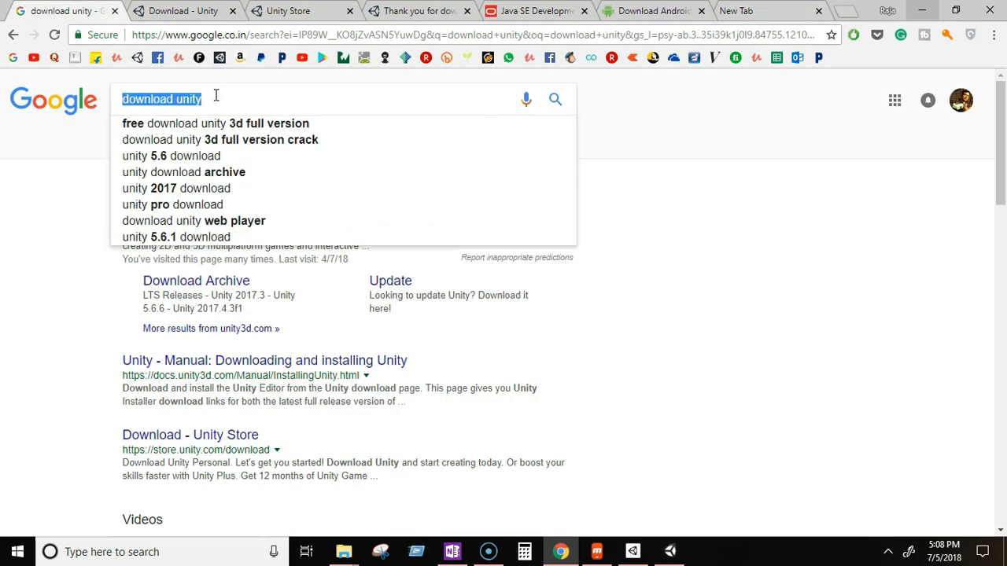
{"action": "type", "text": "download andr"}
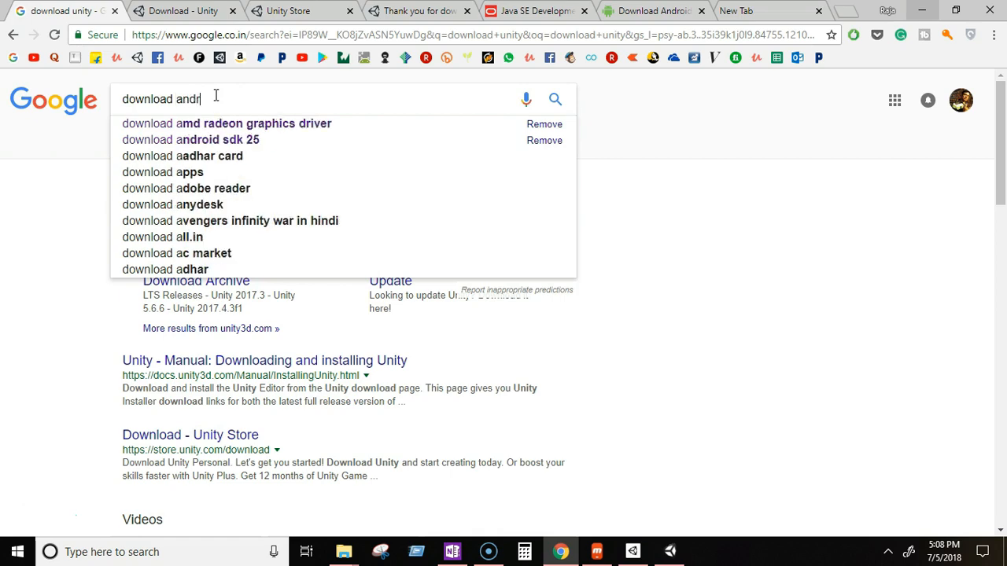
{"action": "type", "text": "oid sdk 24"}
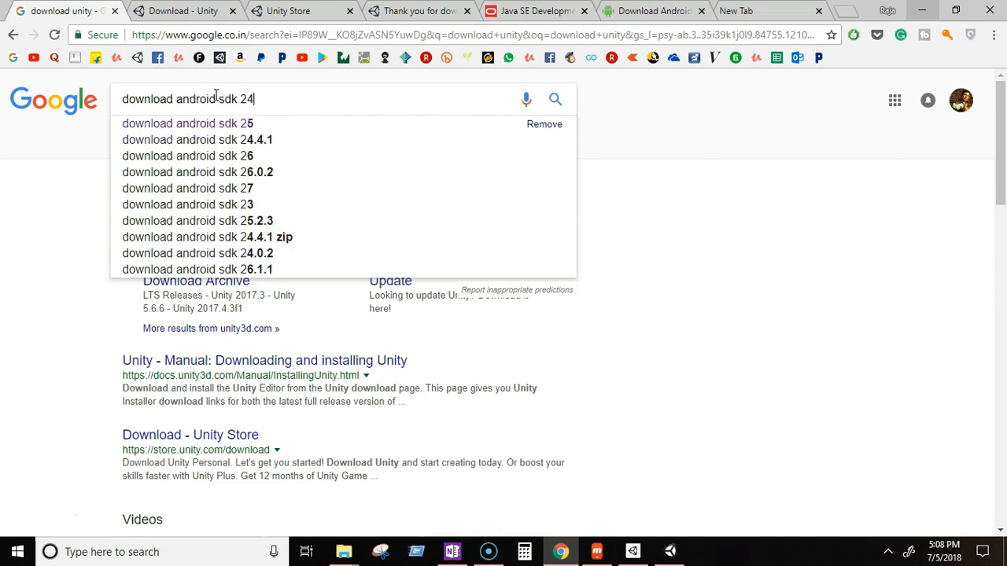
{"action": "key", "text": "Return"}
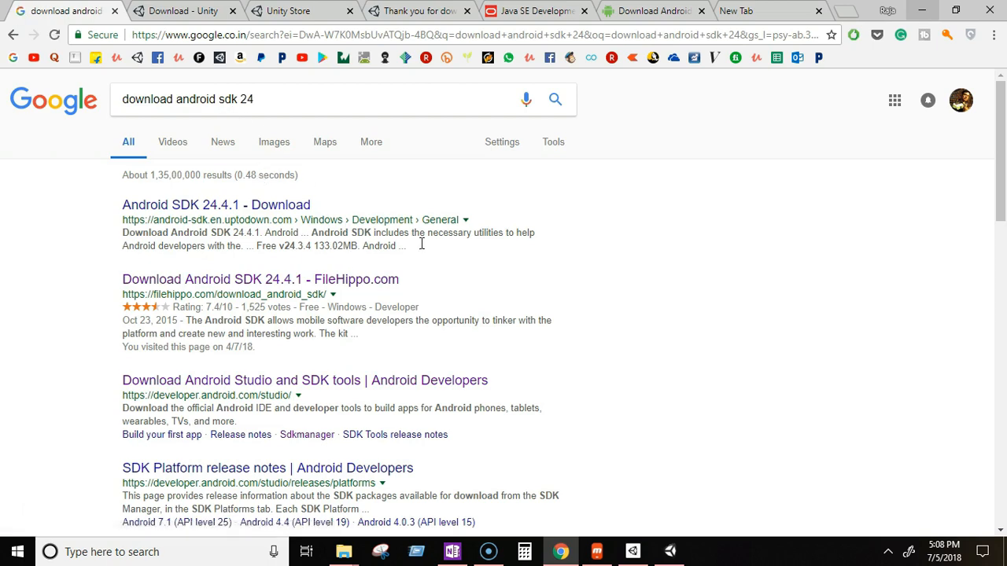
{"action": "scroll", "coordinate": [553, 237], "scroll_direction": "down", "scroll_amount": 4}
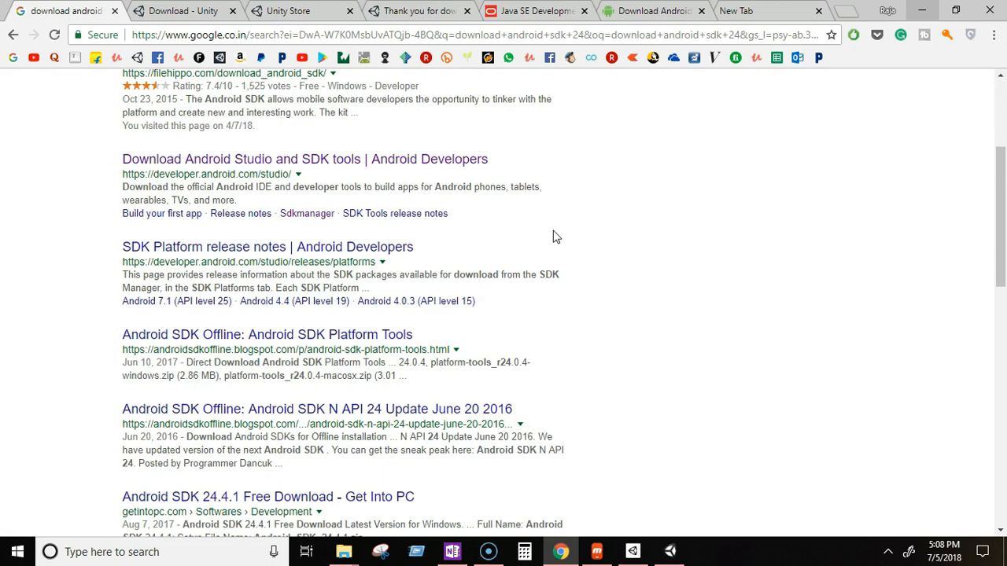
{"action": "scroll", "coordinate": [580, 232], "scroll_direction": "up", "scroll_amount": 4}
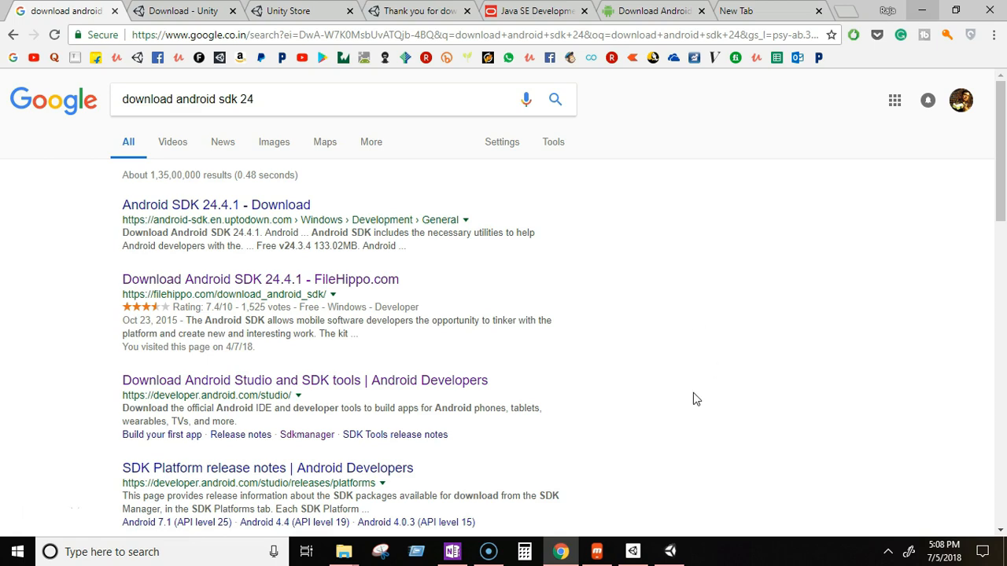
Step: Switch to File Explorer and copy the installer_r24.4.1-windows file from the Programs folder in Downloads
{"action": "key", "text": "alt+Tab"}
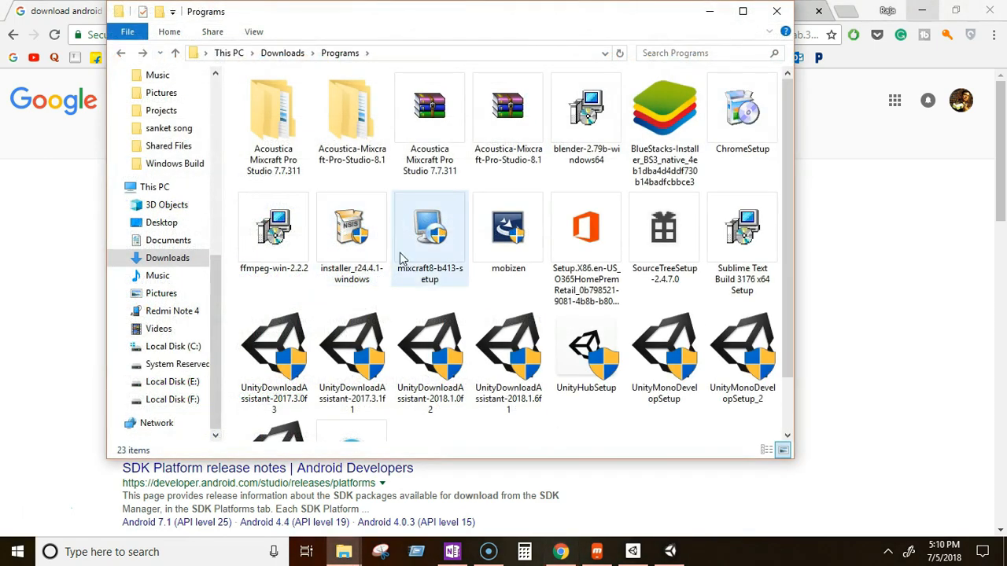
{"action": "mouse_move", "coordinate": [358, 271]}
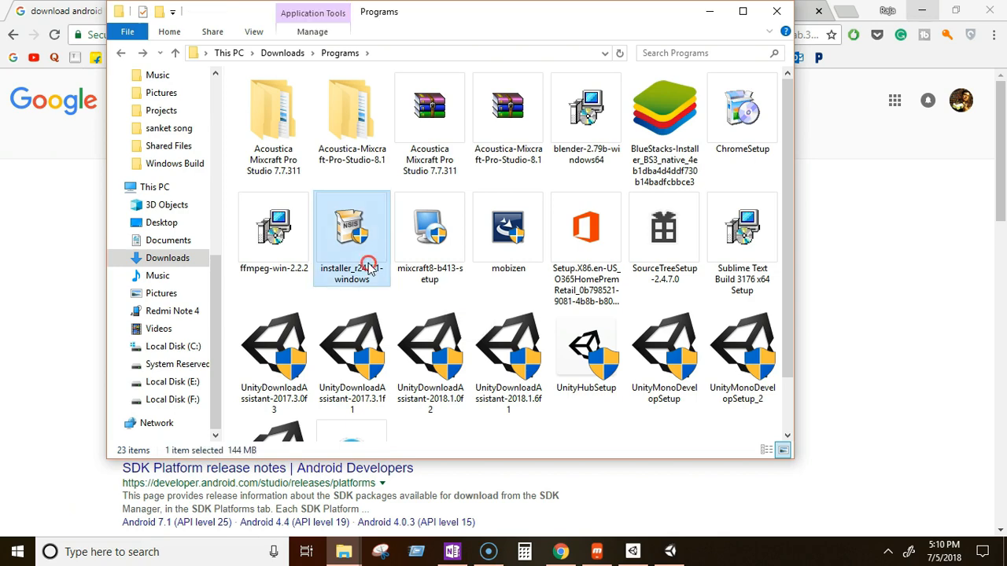
{"action": "right_click", "coordinate": [370, 269]}
{"action": "left_click", "coordinate": [409, 450]}
Step: Create a folder named Android SDK on Local Disk (E:) and paste the copied installer into it
{"action": "left_click", "coordinate": [179, 383]}
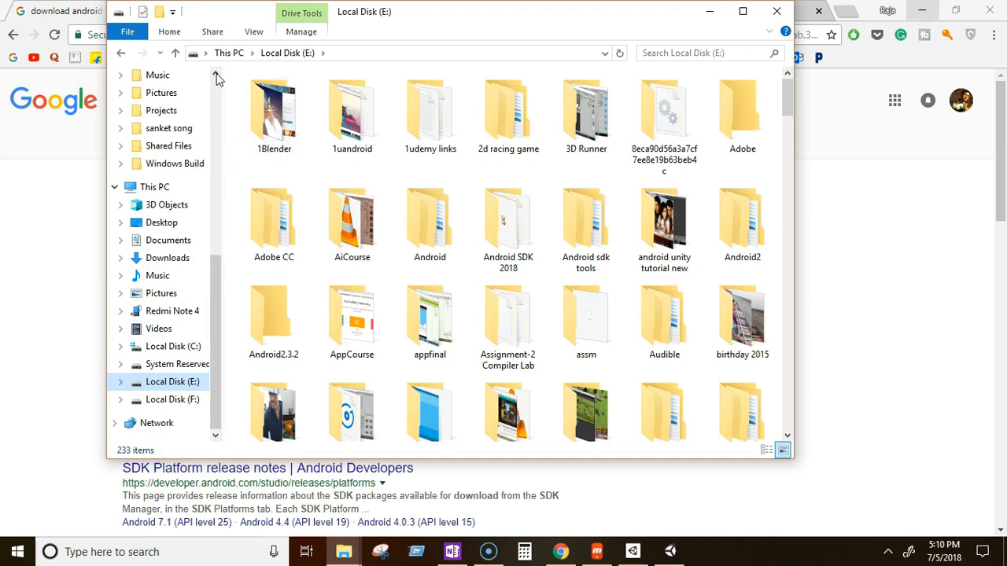
{"action": "left_click", "coordinate": [161, 16]}
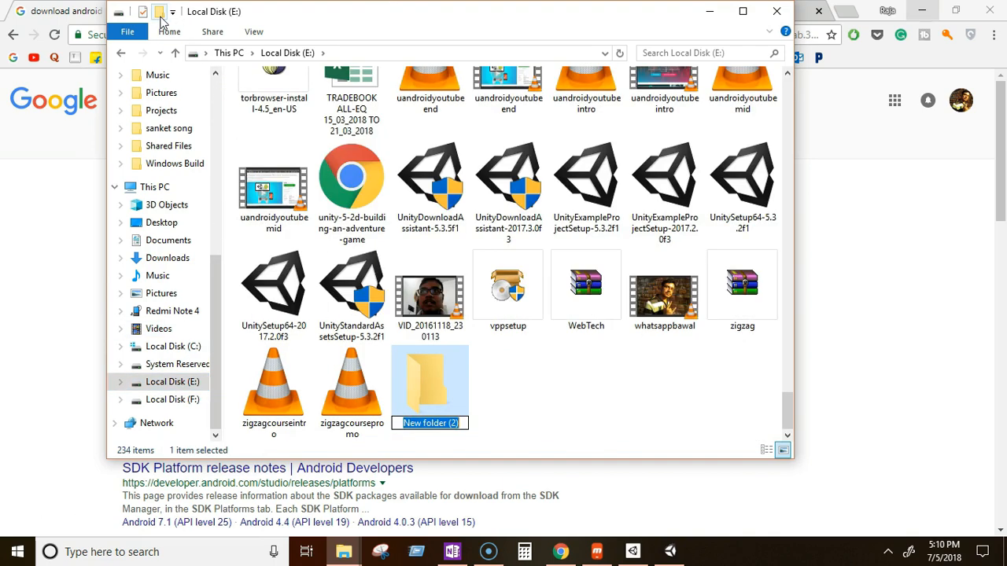
{"action": "left_click", "coordinate": [620, 397]}
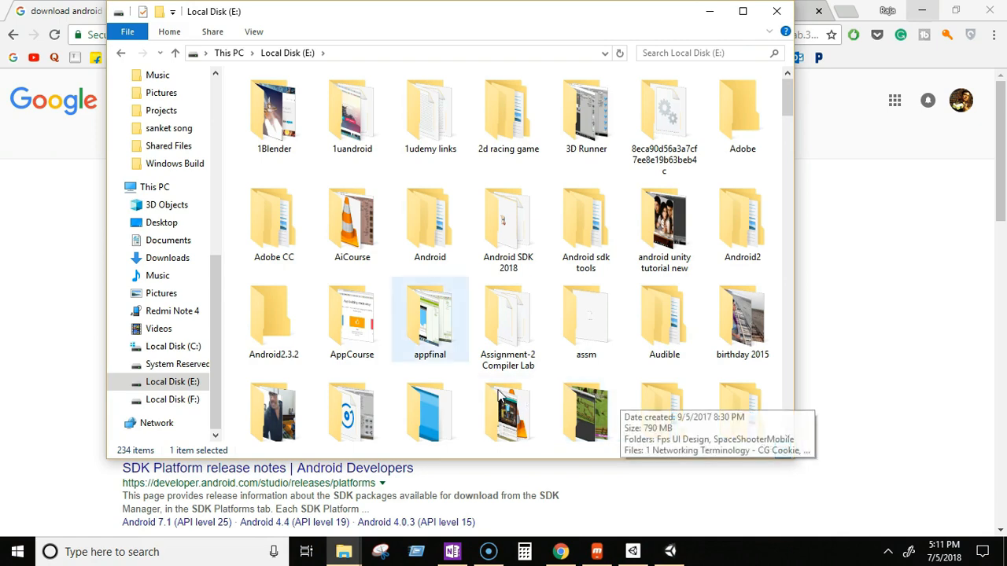
{"action": "left_click", "coordinate": [161, 15]}
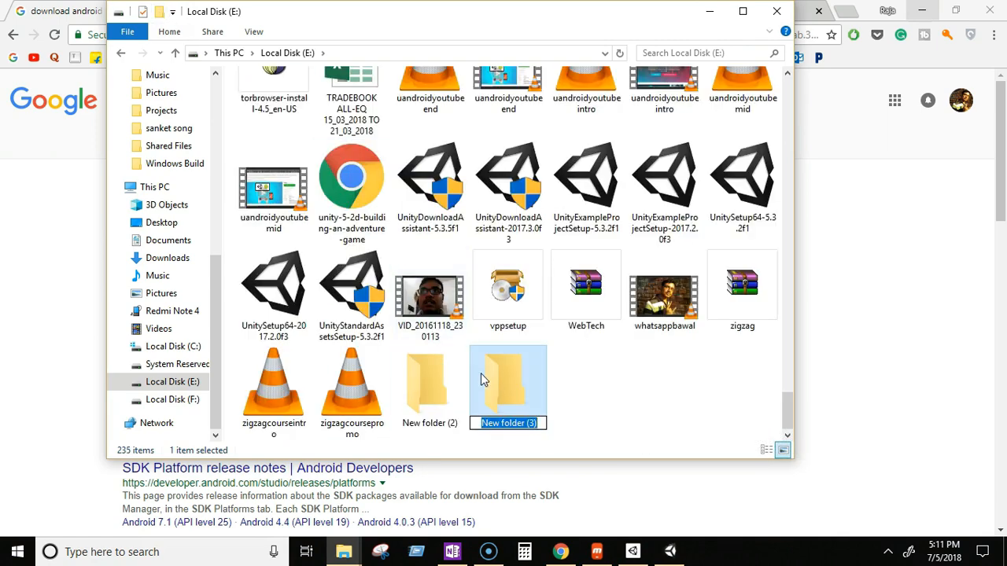
{"action": "type", "text": "Andro"}
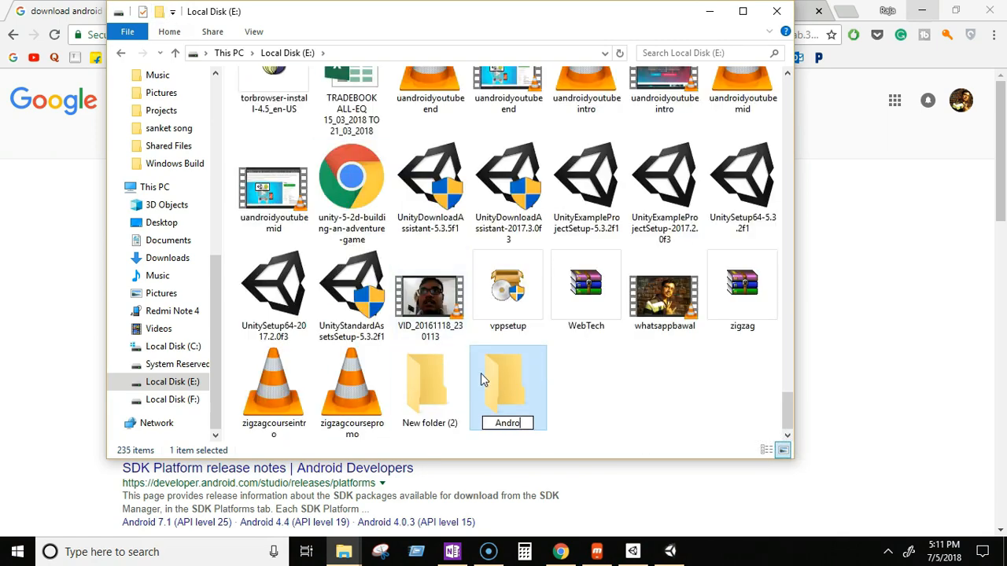
{"action": "type", "text": "id SDK"}
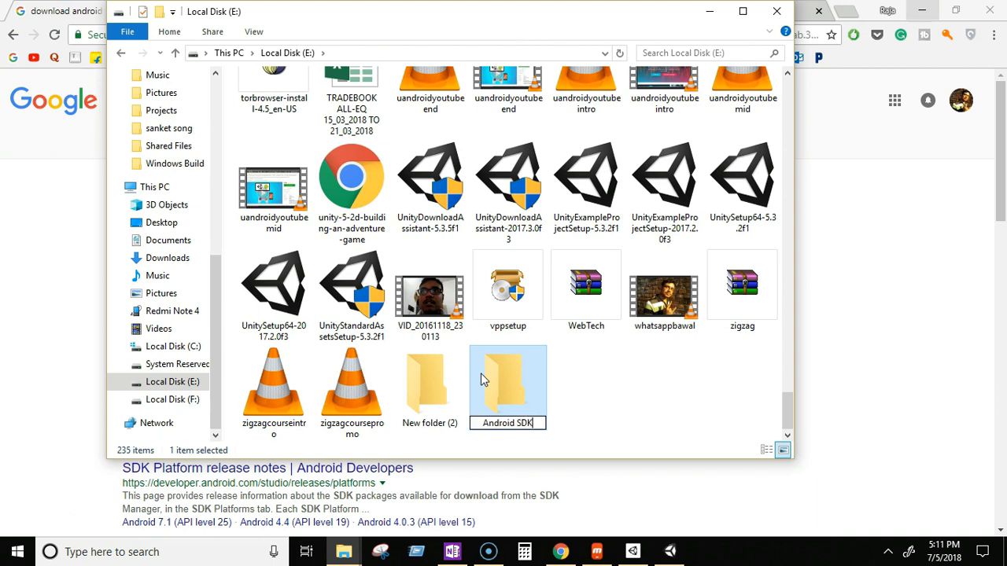
{"action": "key", "text": "Return"}
{"action": "double_click", "coordinate": [517, 383]}
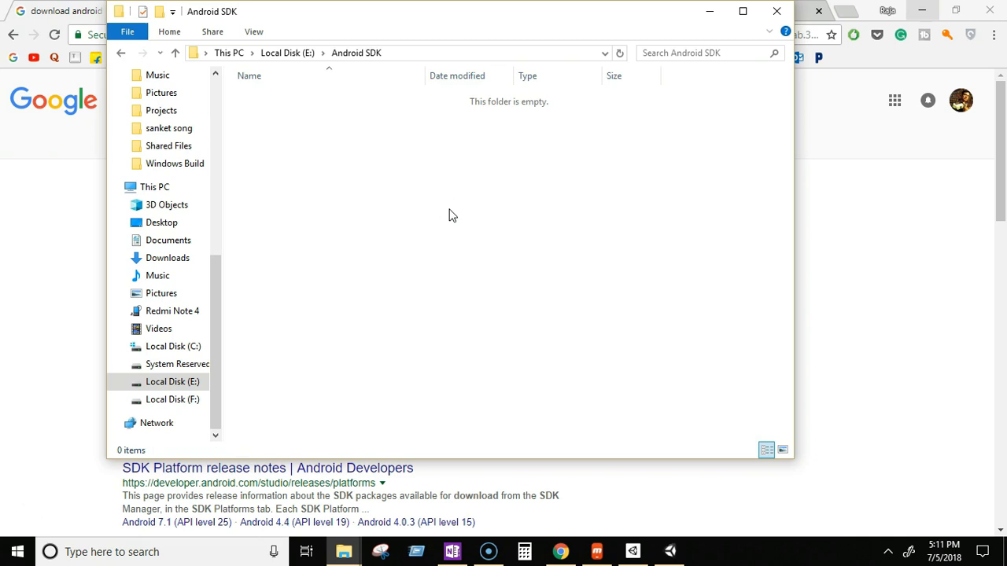
{"action": "key", "text": "ctrl+v"}
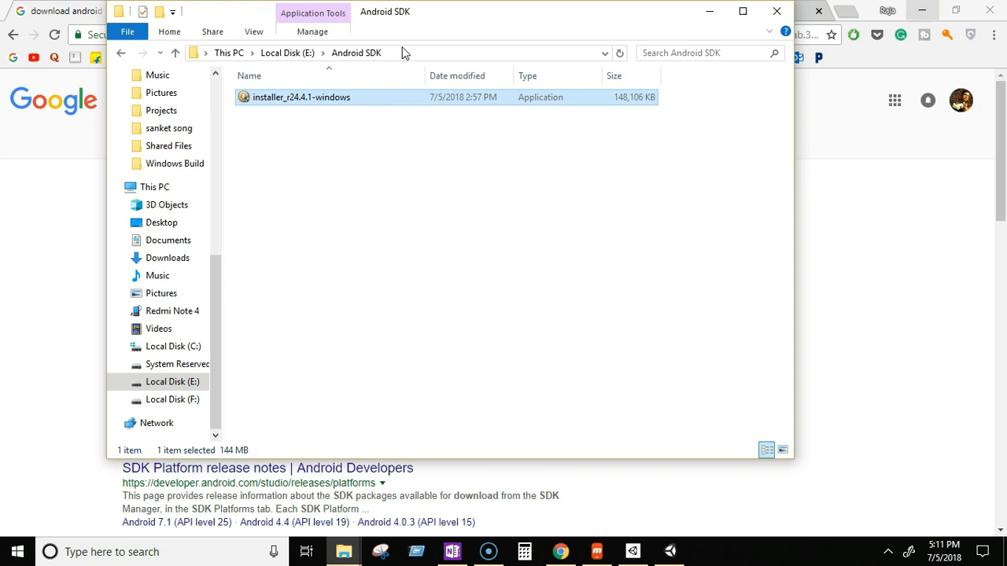
Step: Run installer_r24.4.1-windows and proceed past the welcome page to the Java SE Development Kit check
{"action": "left_click_drag", "start_coordinate": [419, 24], "coordinate": [437, 71]}
{"action": "double_click", "coordinate": [367, 150]}
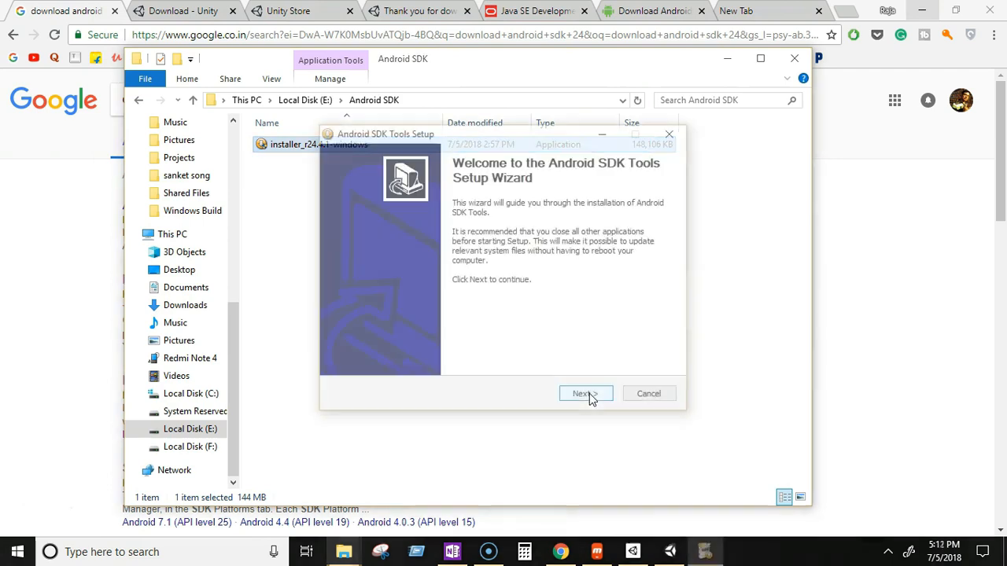
{"action": "left_click", "coordinate": [587, 394]}
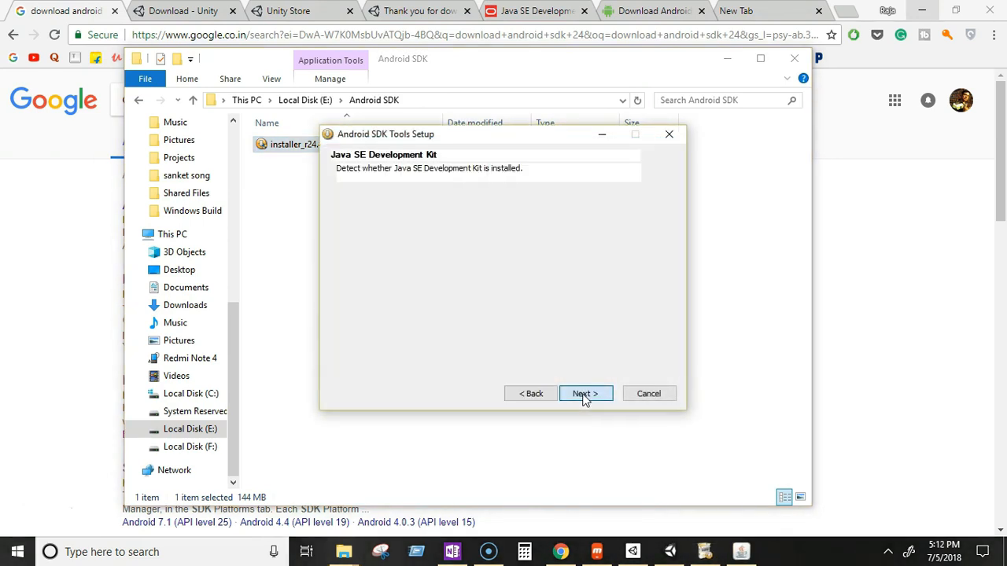
Step: Choose to install Android SDK Tools for anyone using this computer and continue to the install location page
{"action": "left_click", "coordinate": [586, 400]}
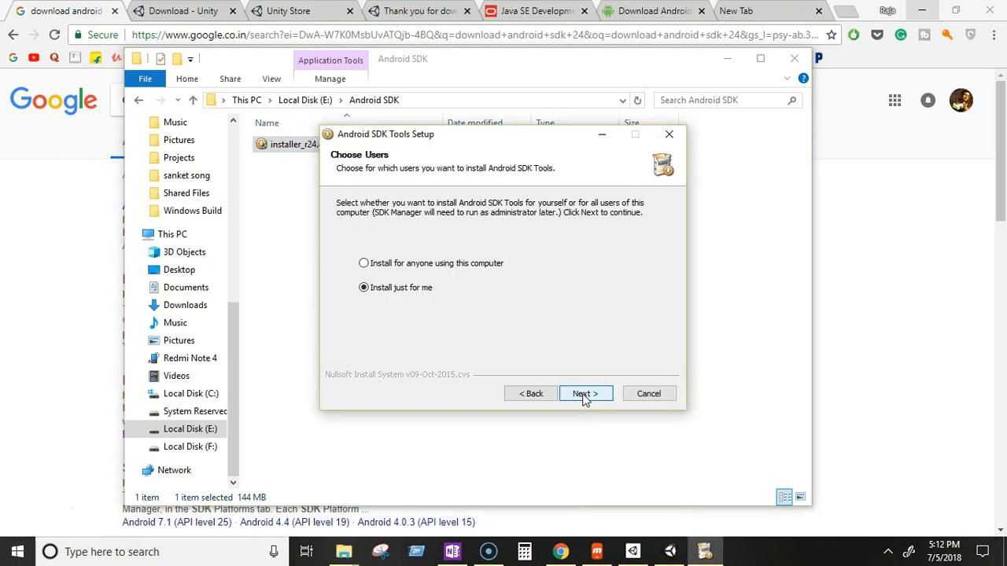
{"action": "left_click", "coordinate": [454, 266]}
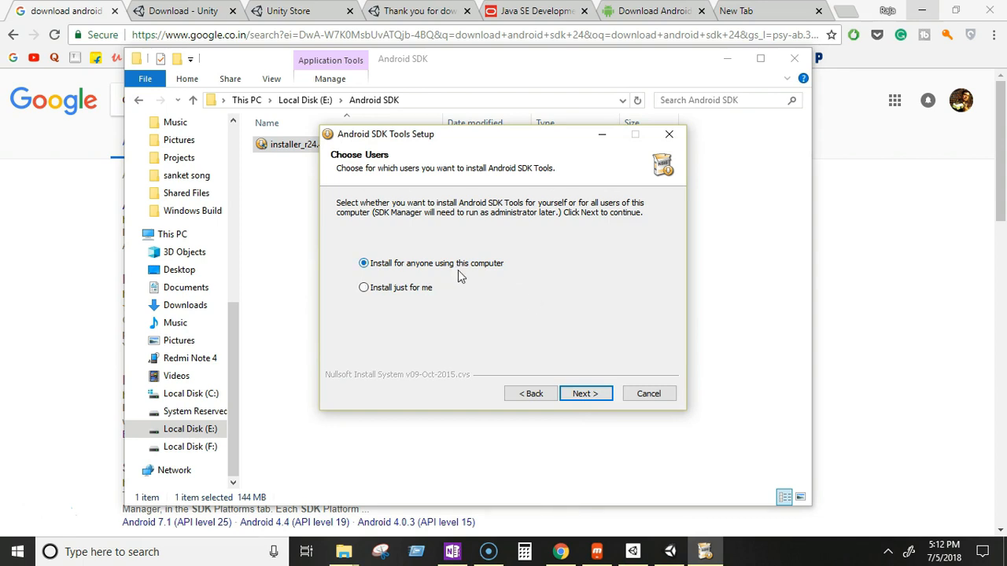
{"action": "left_click", "coordinate": [586, 395]}
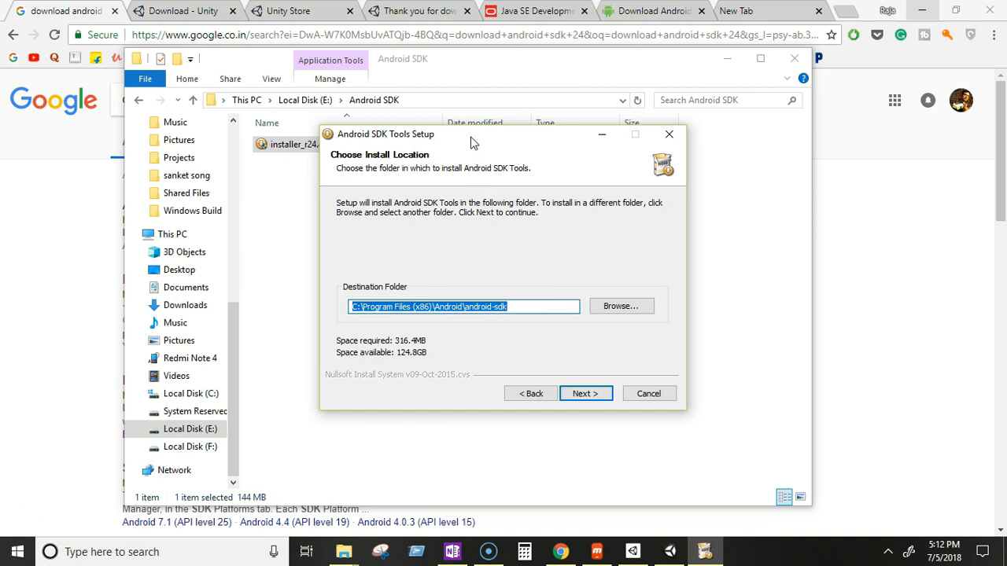
Step: Copy the path of the Android SDK folder on Local Disk (E:) from File Explorer
{"action": "left_click_drag", "start_coordinate": [472, 141], "coordinate": [516, 210]}
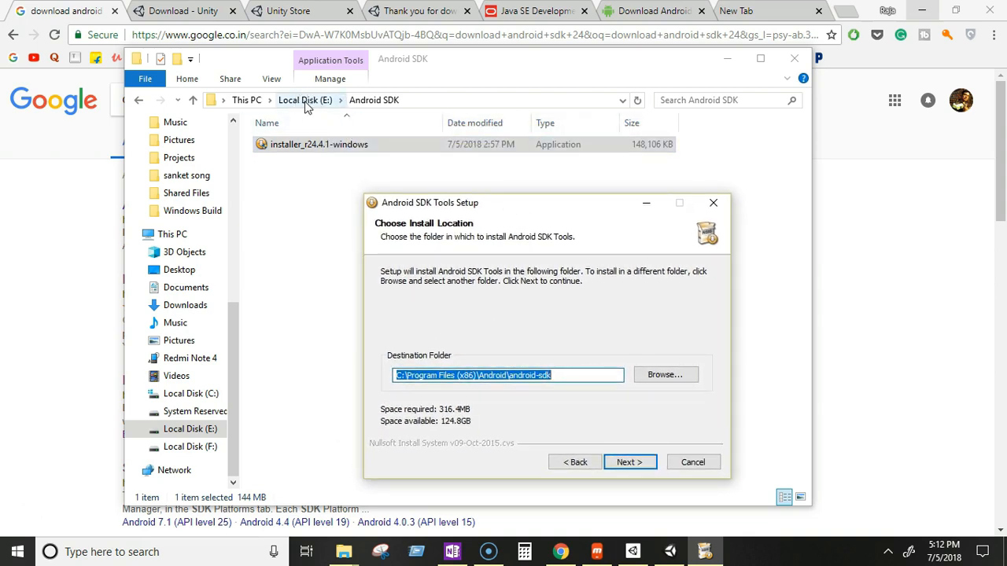
{"action": "left_click", "coordinate": [400, 92]}
{"action": "left_click", "coordinate": [420, 100]}
{"action": "right_click", "coordinate": [263, 97]}
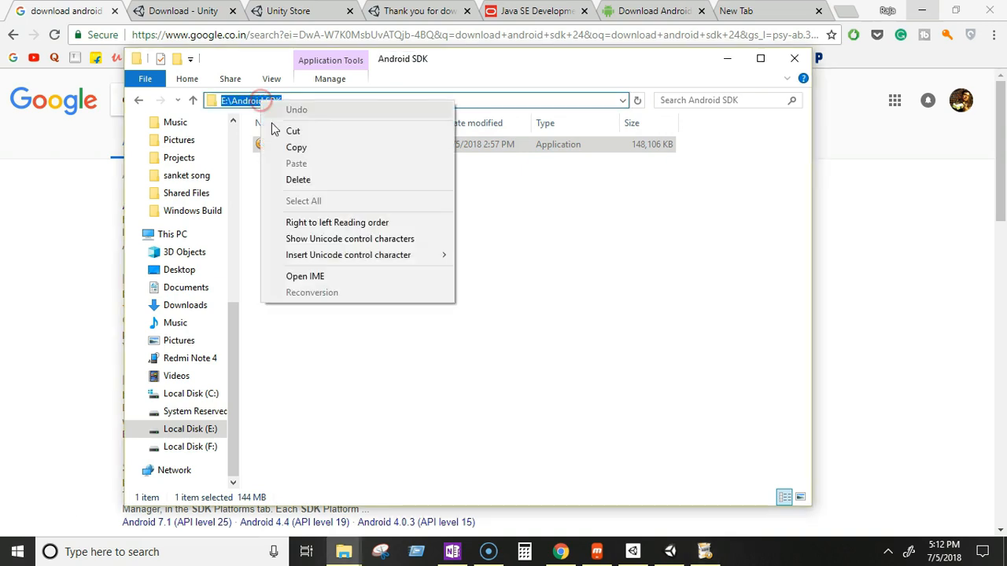
{"action": "left_click", "coordinate": [267, 146]}
Step: Replace the installer's destination folder with the copied path E:\Android SDK and continue to the Start Menu folder page
{"action": "left_click", "coordinate": [698, 551]}
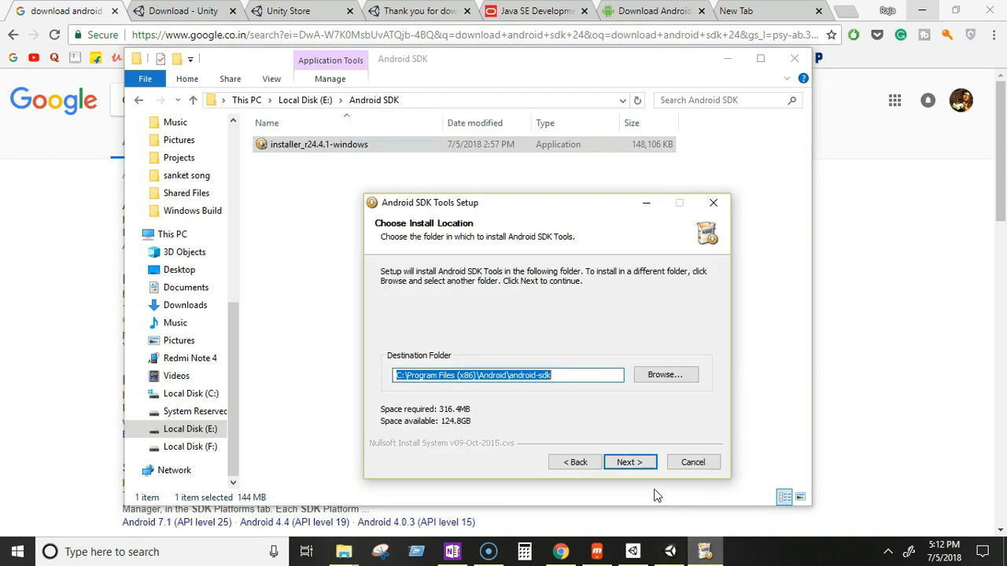
{"action": "double_click", "coordinate": [561, 376]}
{"action": "left_click_drag", "start_coordinate": [562, 376], "coordinate": [393, 376]}
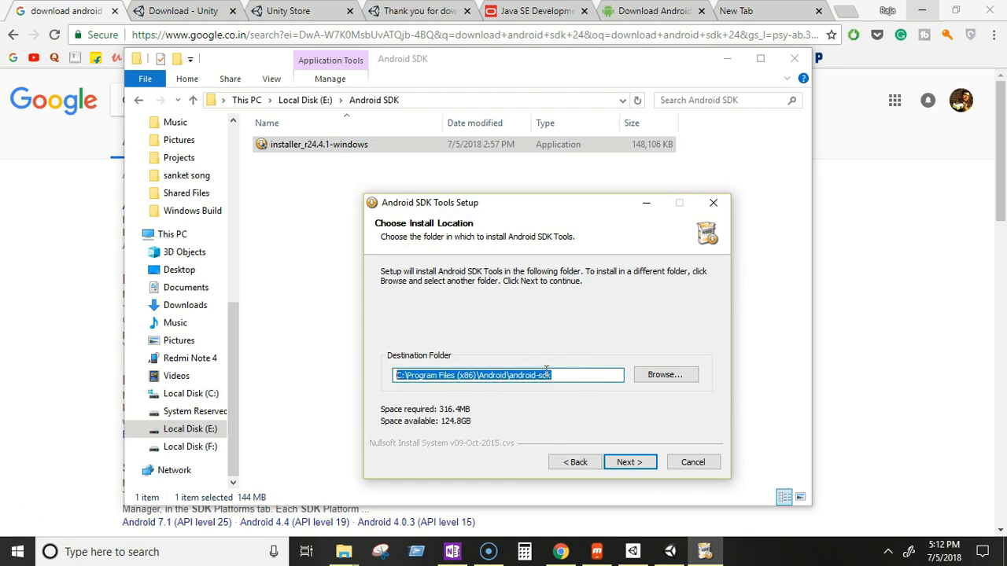
{"action": "key", "text": "ctrl+v"}
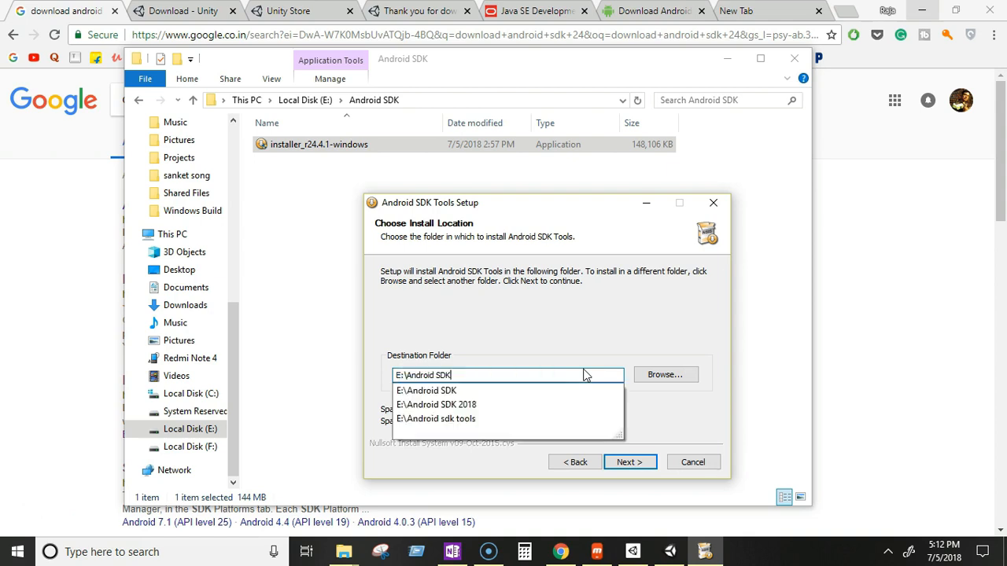
{"action": "left_click", "coordinate": [510, 355]}
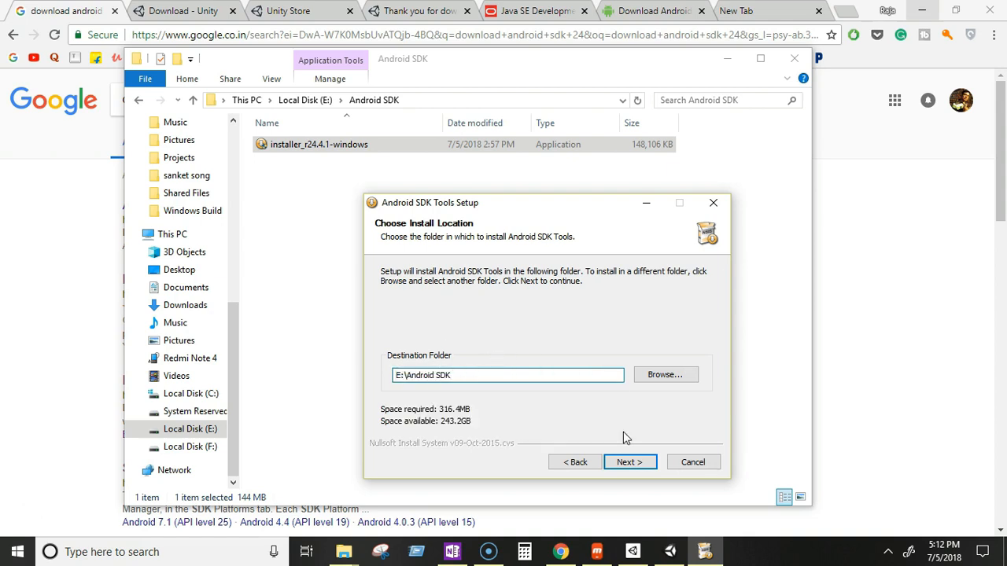
{"action": "left_click", "coordinate": [637, 462]}
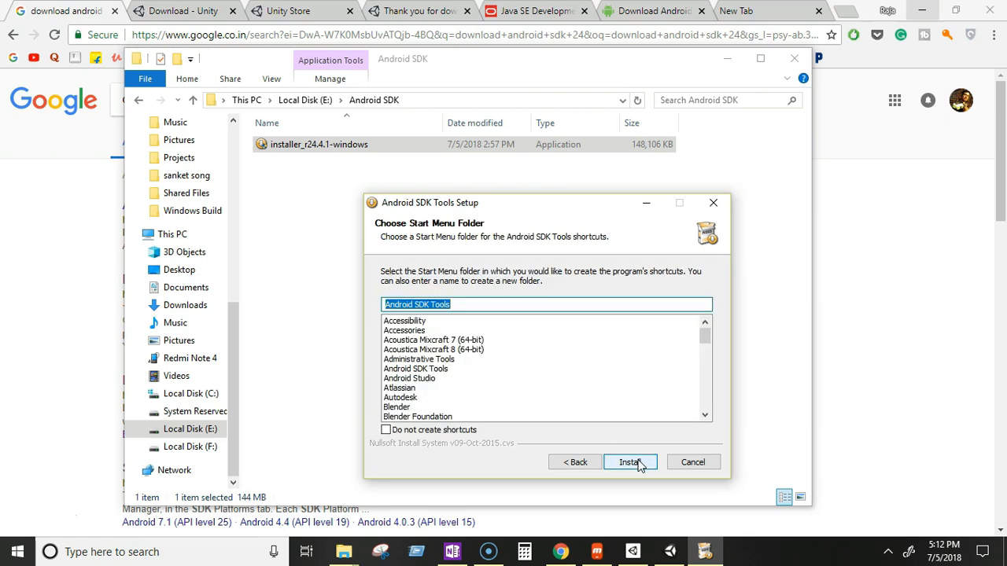
Step: Install Android SDK Tools with the default Start Menu folder and proceed to the wizard's final page
{"action": "left_click", "coordinate": [637, 462]}
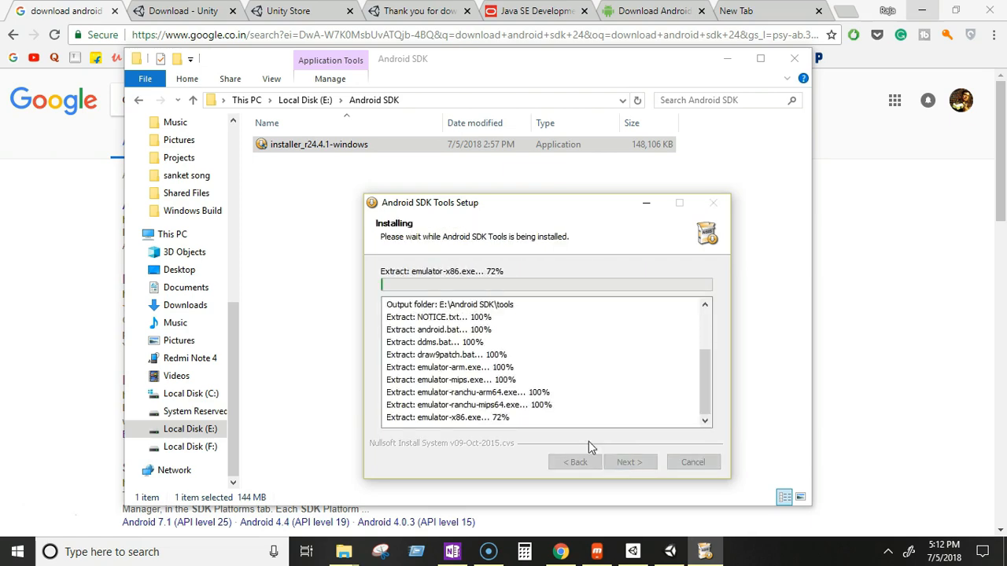
{"action": "left_click_drag", "start_coordinate": [482, 204], "coordinate": [614, 200]}
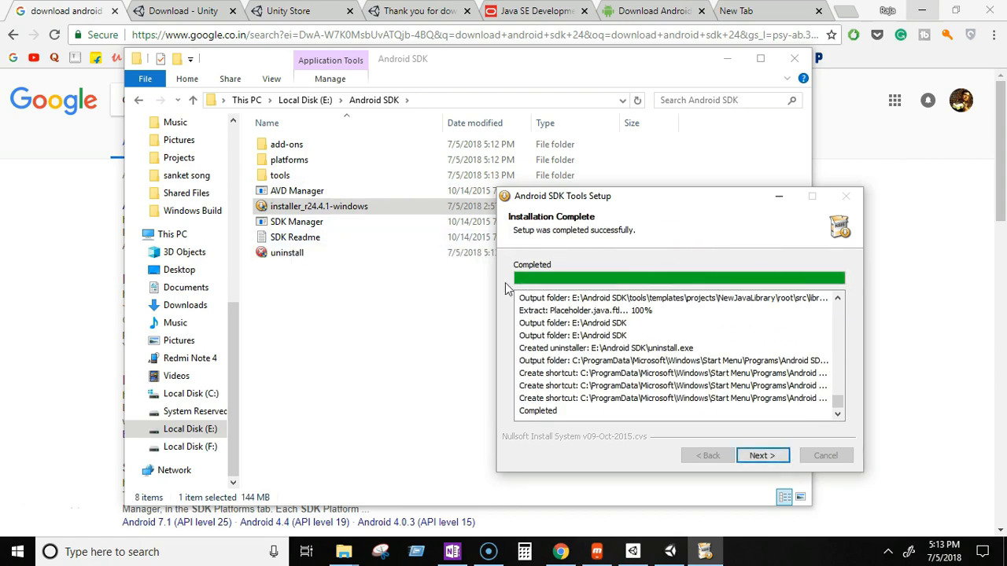
{"action": "left_click_drag", "start_coordinate": [641, 213], "coordinate": [482, 187]}
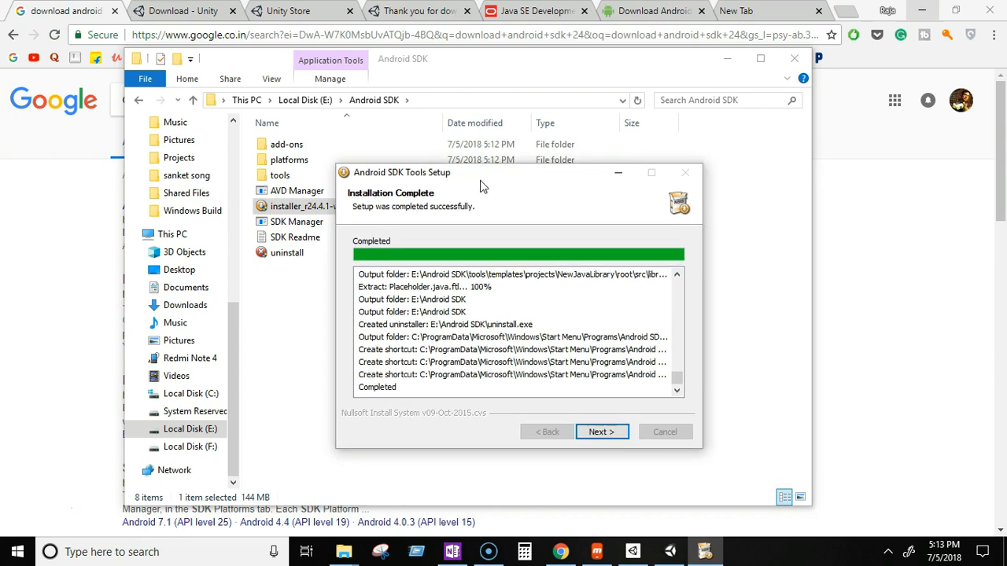
{"action": "left_click", "coordinate": [600, 432]}
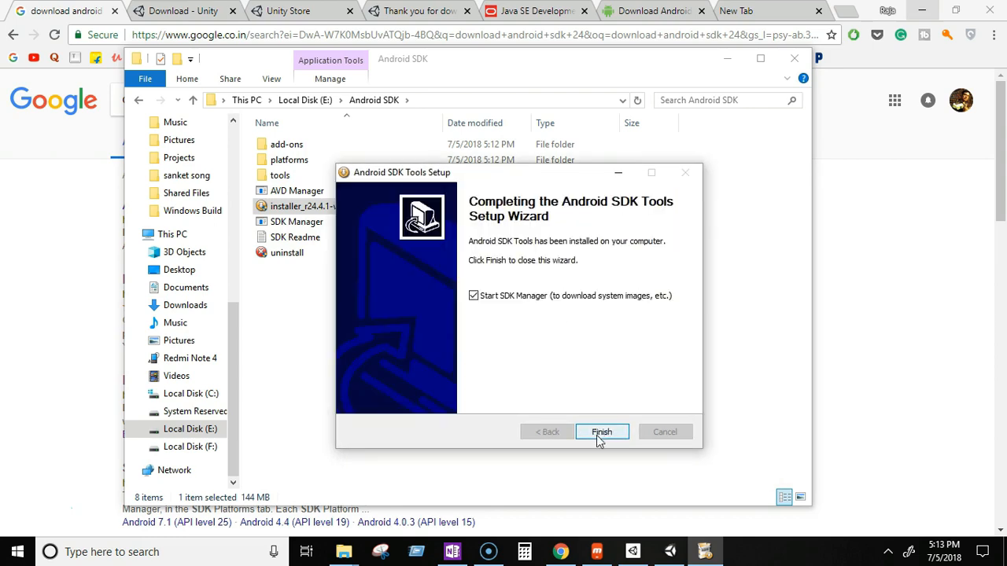
Step: Turn off Start SDK Manager and finish the Android SDK Tools setup wizard
{"action": "left_click_drag", "start_coordinate": [504, 175], "coordinate": [627, 177]}
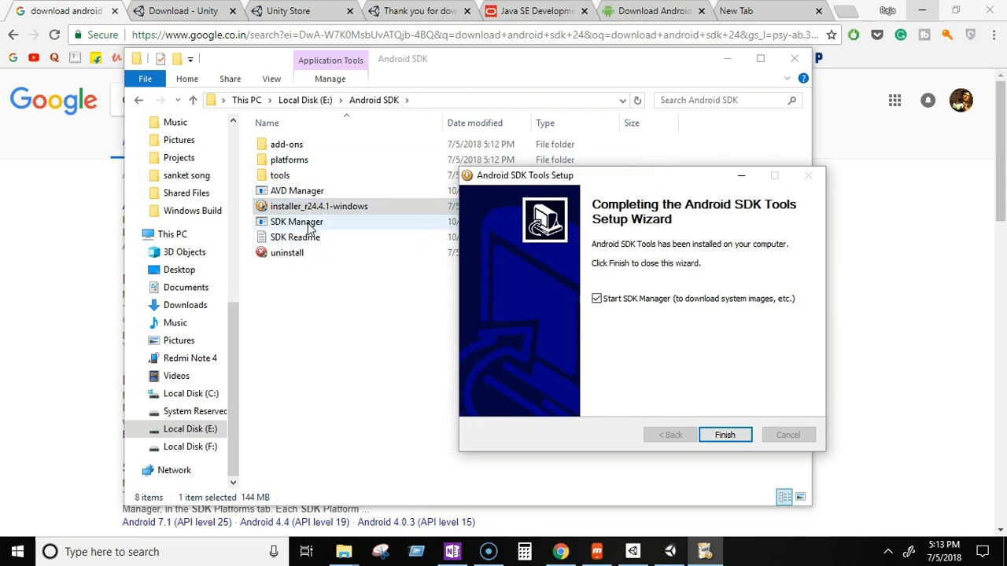
{"action": "mouse_move", "coordinate": [543, 178]}
{"action": "left_mouse_down"}
{"action": "mouse_move", "coordinate": [632, 223]}
{"action": "mouse_move", "coordinate": [543, 166]}
{"action": "left_mouse_up"}
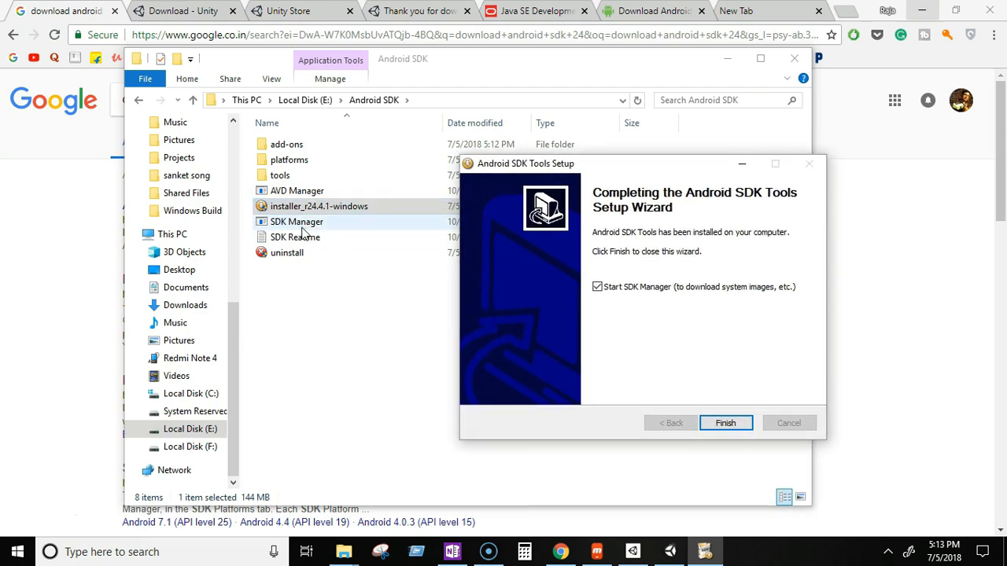
{"action": "left_click_drag", "start_coordinate": [611, 158], "coordinate": [629, 151]}
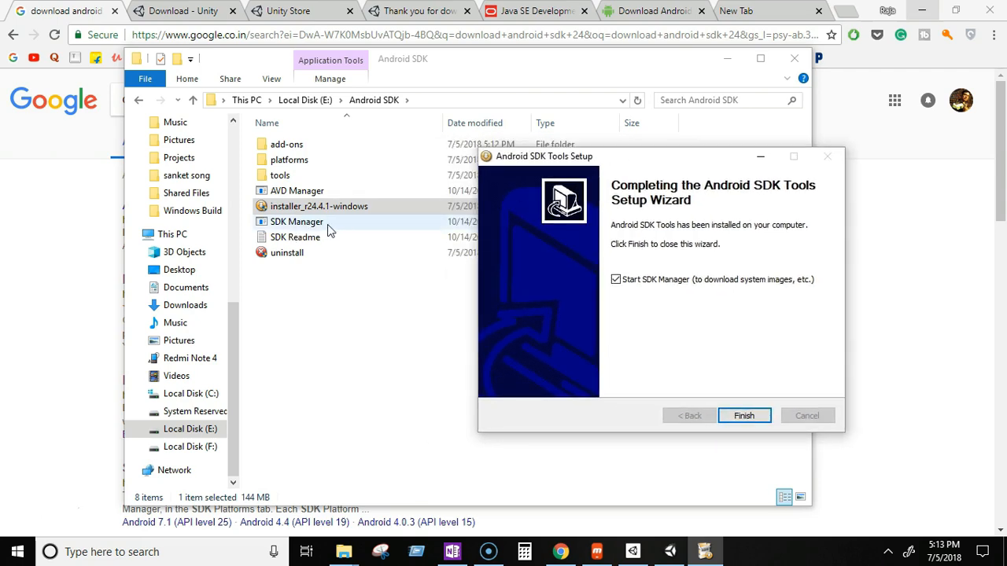
{"action": "left_click_drag", "start_coordinate": [561, 163], "coordinate": [419, 157]}
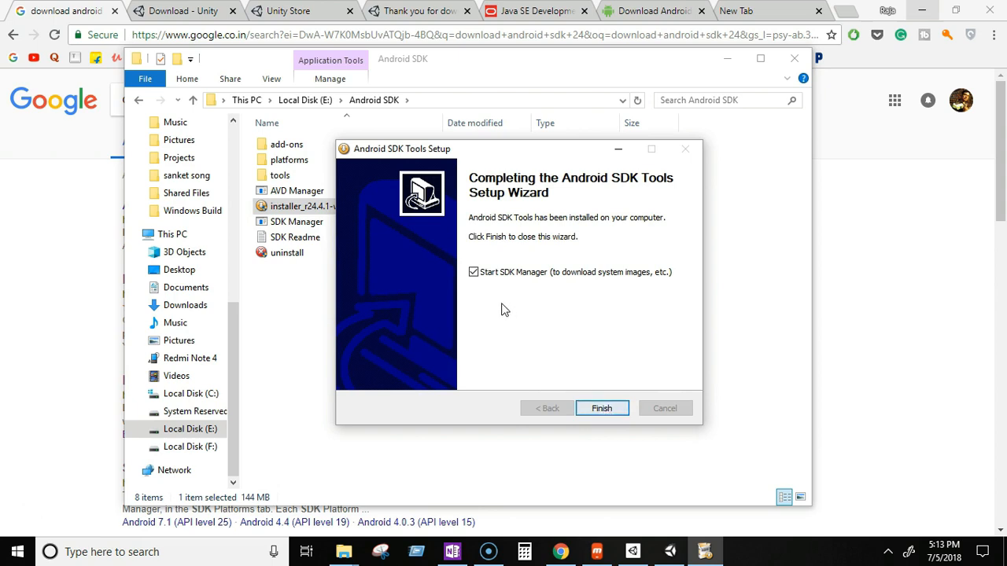
{"action": "left_click", "coordinate": [474, 272]}
{"action": "left_click", "coordinate": [603, 409]}
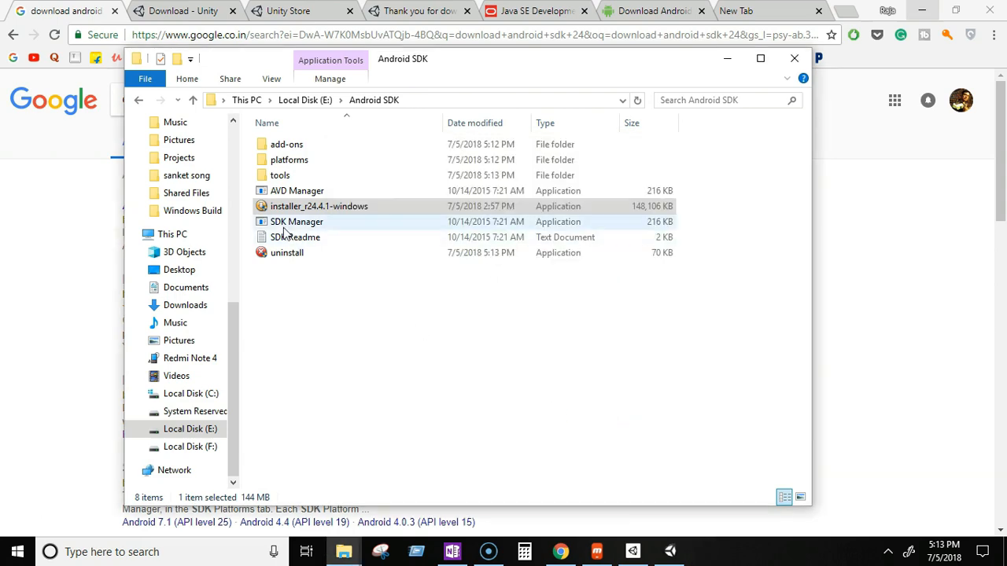
Step: Launch SDK Manager from the E:\Android SDK folder and bring its window to the front
{"action": "double_click", "coordinate": [334, 227]}
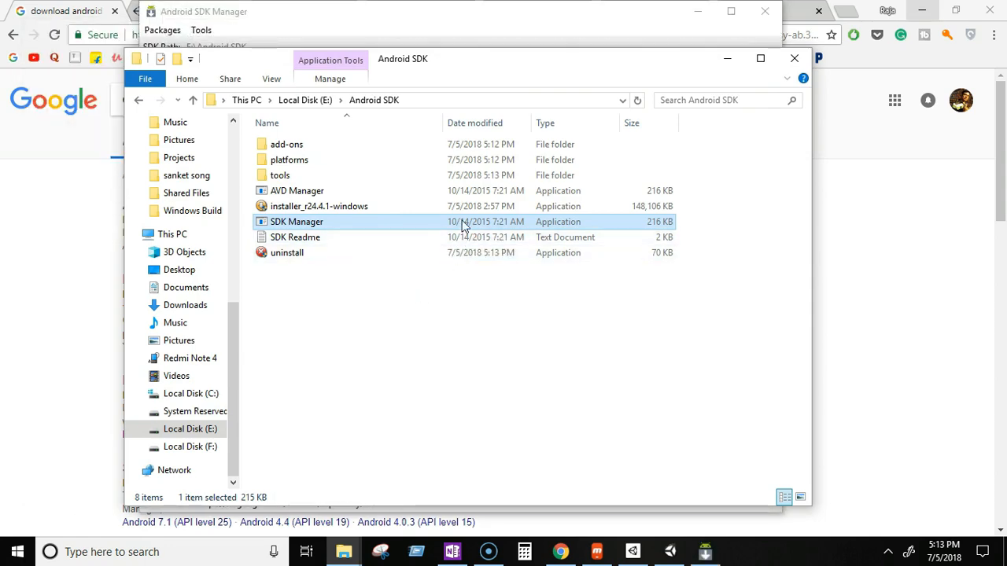
{"action": "left_click", "coordinate": [450, 30]}
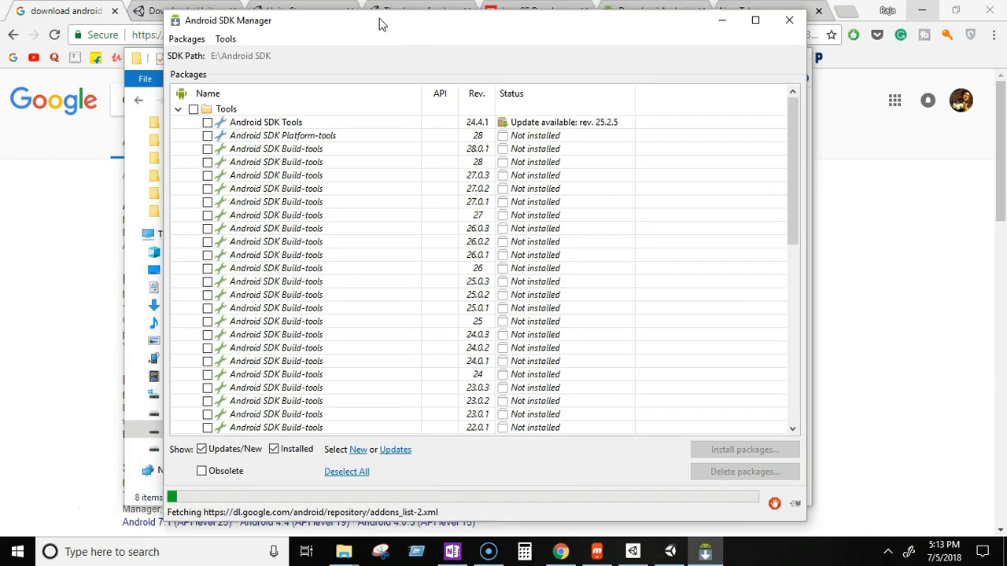
{"action": "left_click_drag", "start_coordinate": [379, 25], "coordinate": [389, 27]}
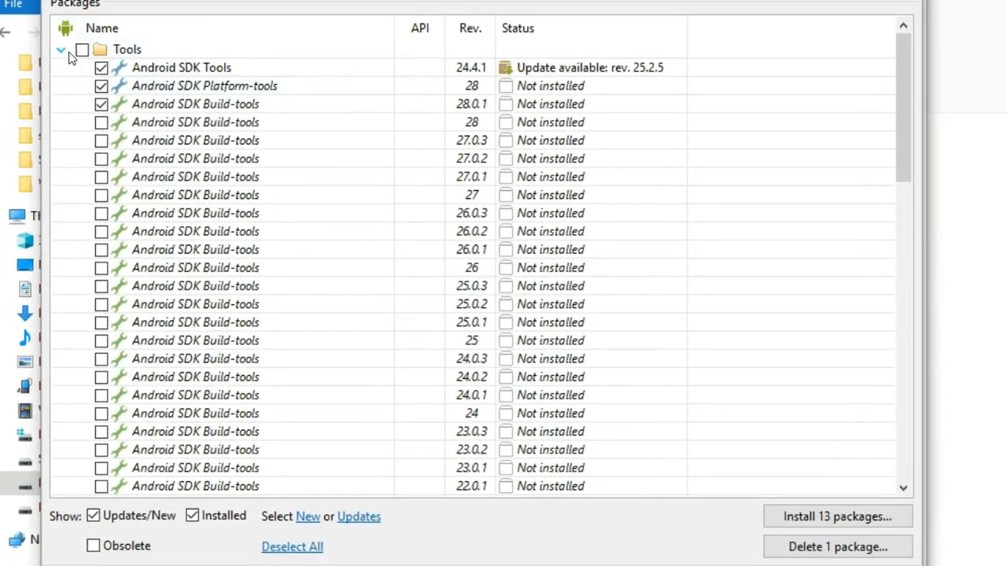
Step: Review the Android SDK Tools, Platform-tools and Build-tools 28.0.1 selections in the Tools group
{"action": "left_click", "coordinate": [62, 50]}
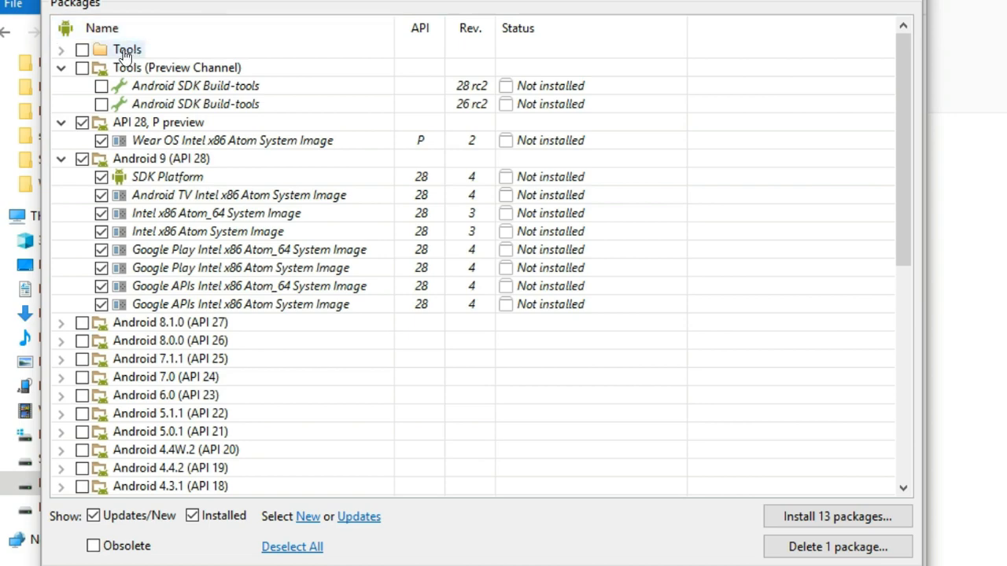
{"action": "left_click", "coordinate": [62, 50]}
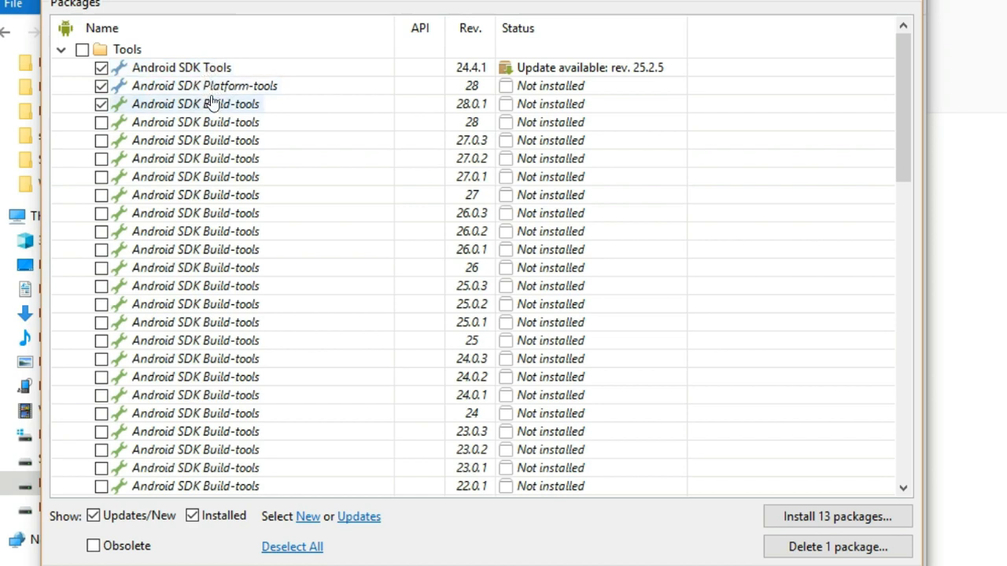
{"action": "left_click", "coordinate": [101, 104]}
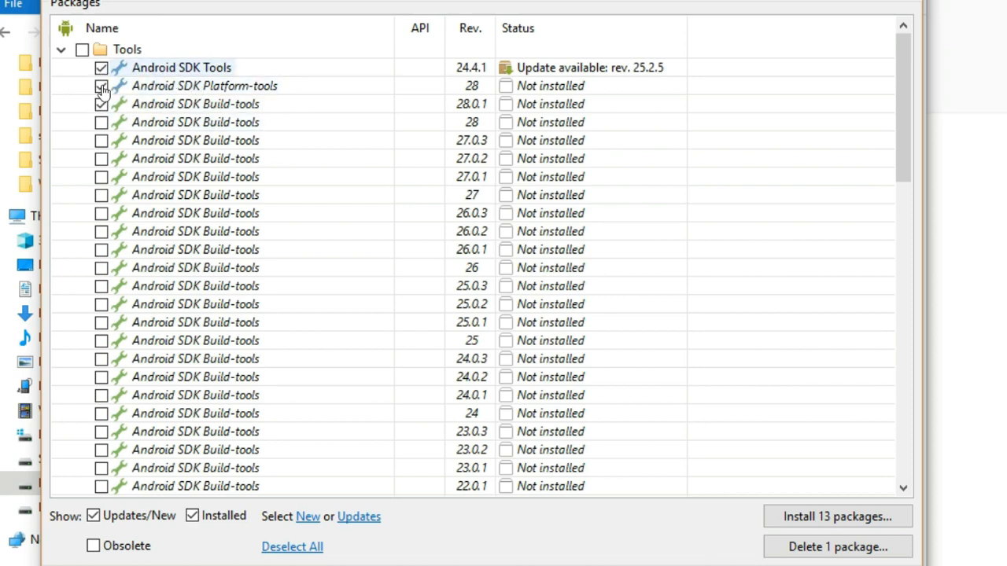
{"action": "left_click", "coordinate": [60, 51]}
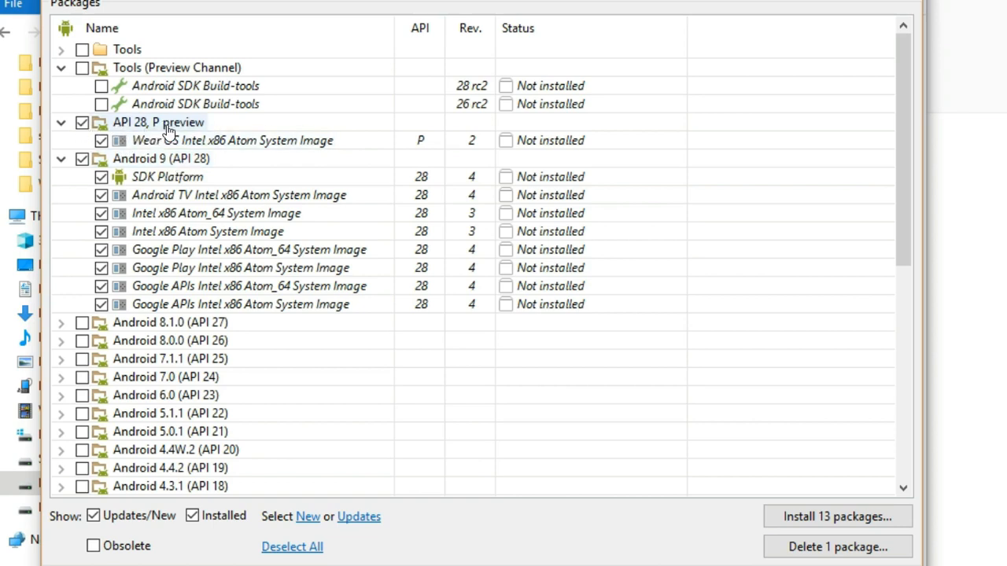
Step: Deselect the API 28, P preview and Android 9 (API 28) packages, keeping only the Android 9 SDK Platform selected
{"action": "left_click", "coordinate": [84, 123]}
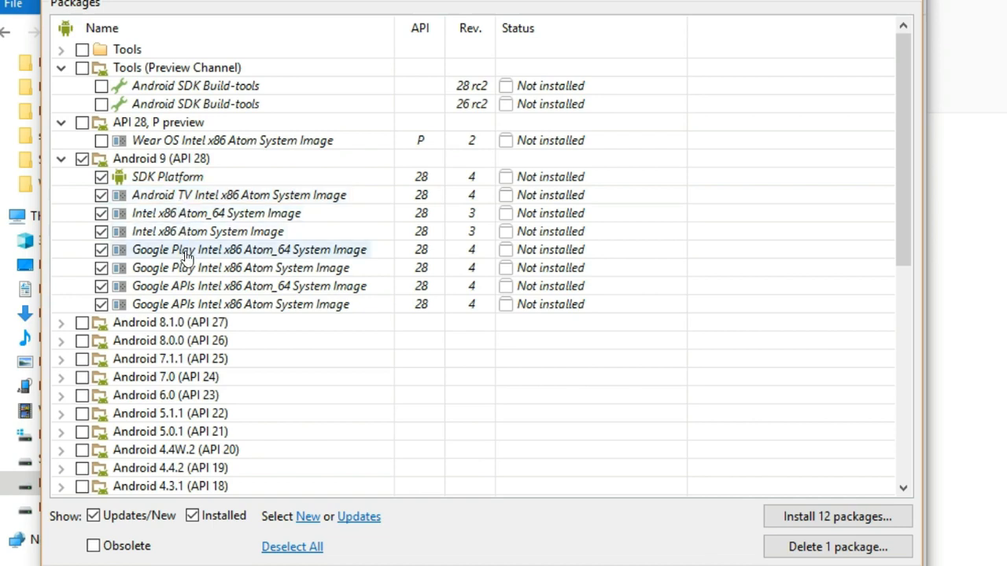
{"action": "left_click", "coordinate": [83, 160]}
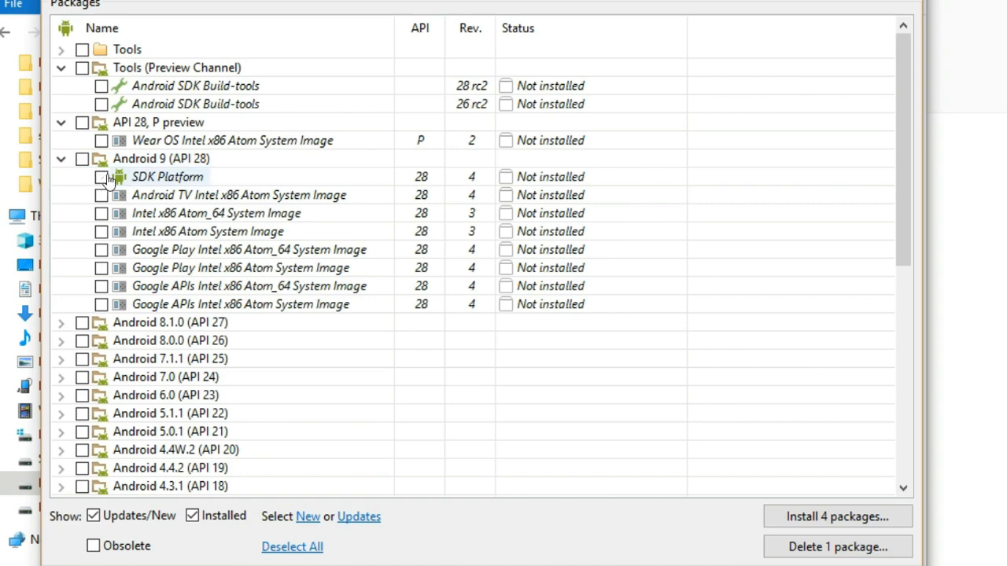
{"action": "left_click", "coordinate": [100, 178]}
Step: Select Google Play services in the Extras group, alongside the already selected Google USB Driver
{"action": "scroll", "coordinate": [246, 200], "scroll_direction": "down", "scroll_amount": 8}
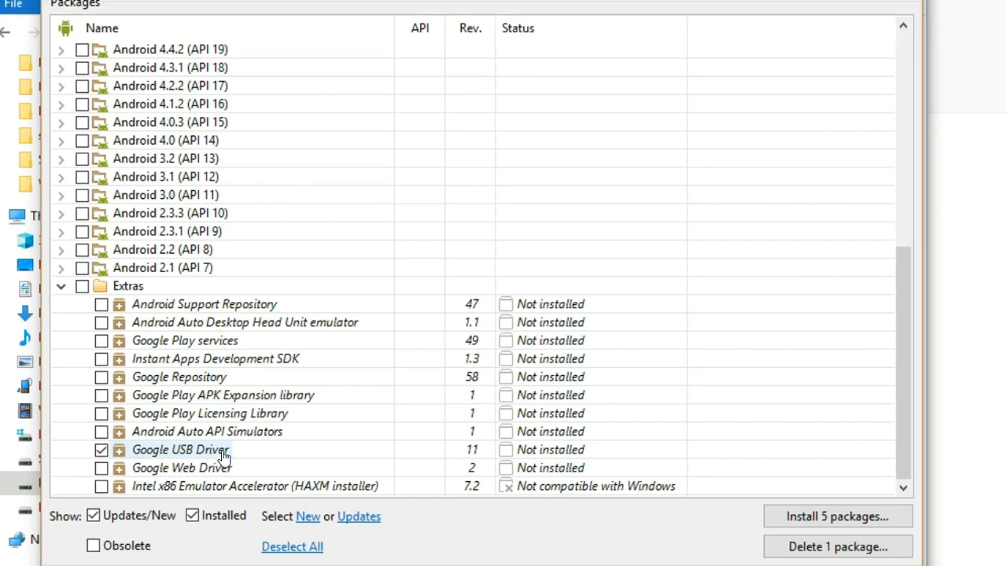
{"action": "mouse_move", "coordinate": [224, 456]}
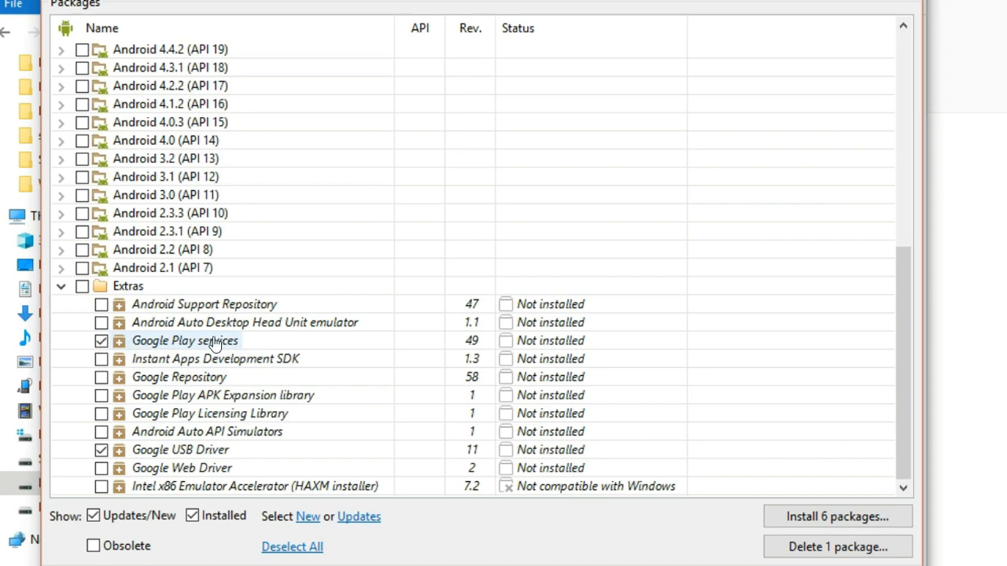
{"action": "mouse_move", "coordinate": [226, 341]}
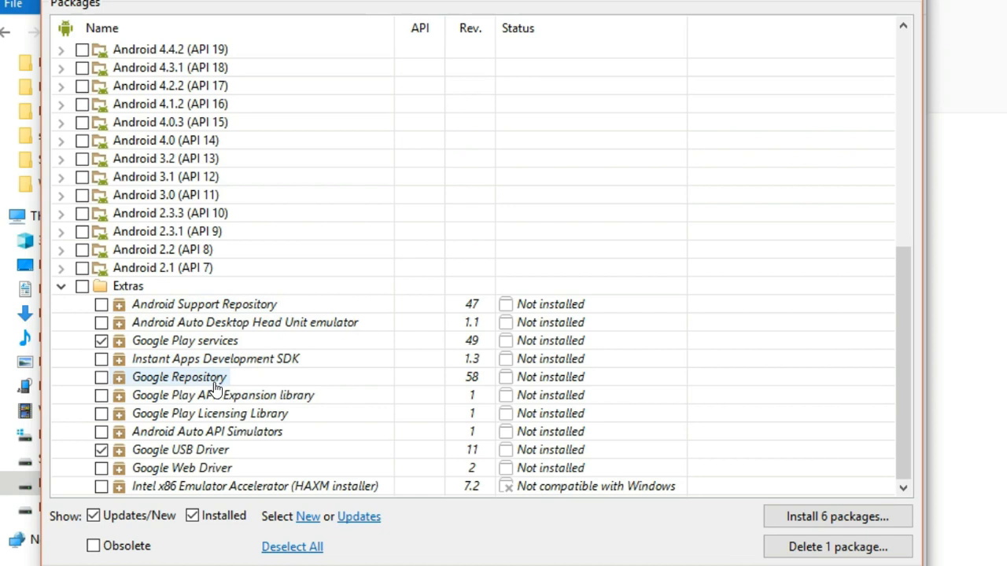
{"action": "mouse_move", "coordinate": [216, 388]}
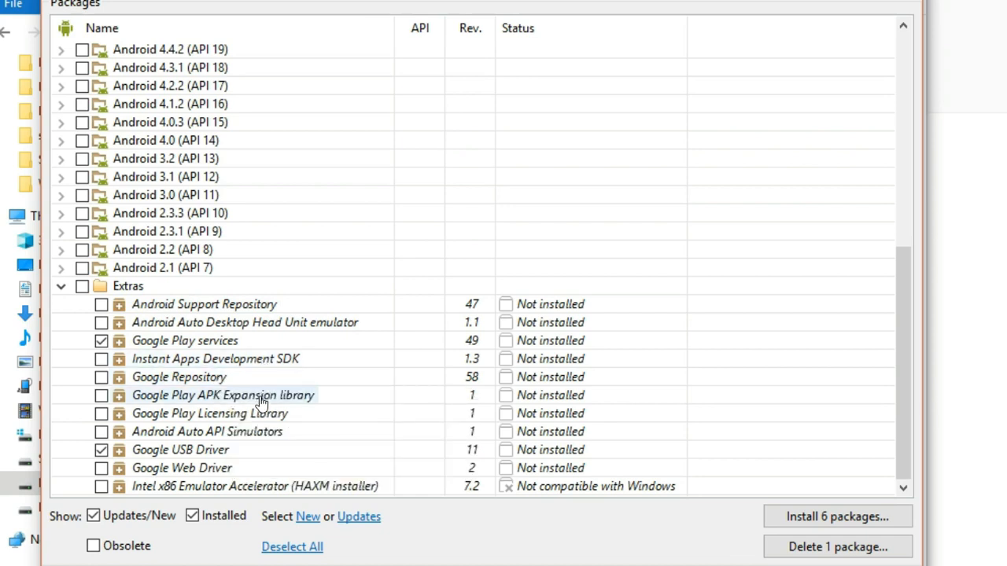
{"action": "mouse_move", "coordinate": [262, 403]}
Step: Recheck the packages selected for installation in the Tools and Android 9 (API 28) groups
{"action": "scroll", "coordinate": [262, 403], "scroll_direction": "up", "scroll_amount": 8}
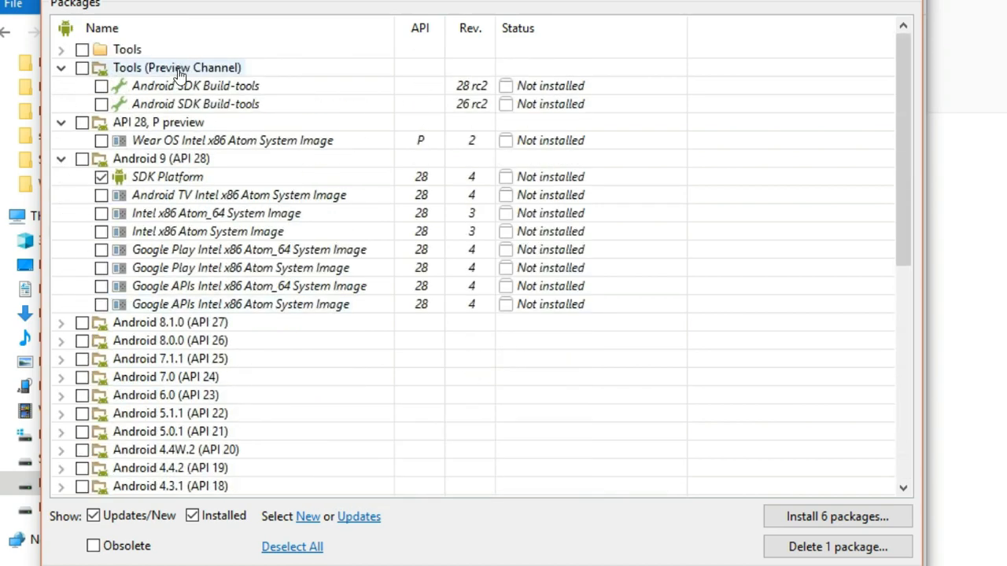
{"action": "left_click", "coordinate": [60, 50]}
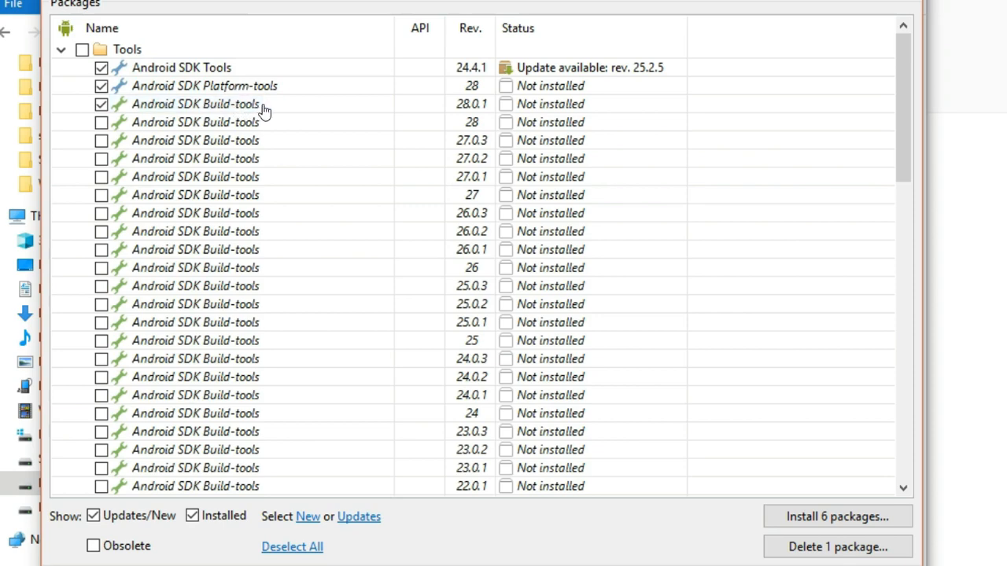
{"action": "left_click", "coordinate": [63, 52]}
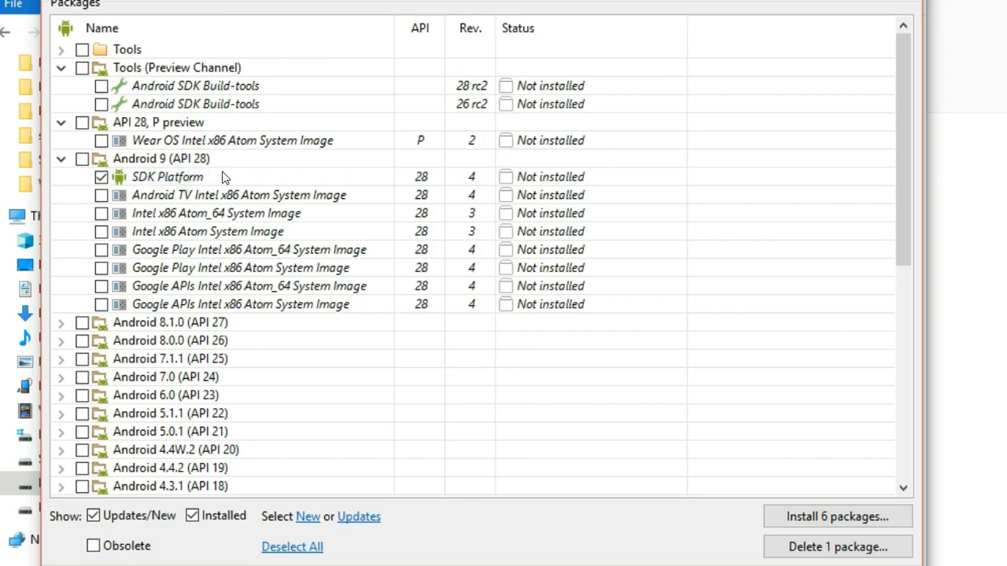
Step: Install the six selected SDK packages, accepting the Android SDK License, and close the update notice and the installation log
{"action": "scroll", "coordinate": [223, 175], "scroll_direction": "down", "scroll_amount": 8}
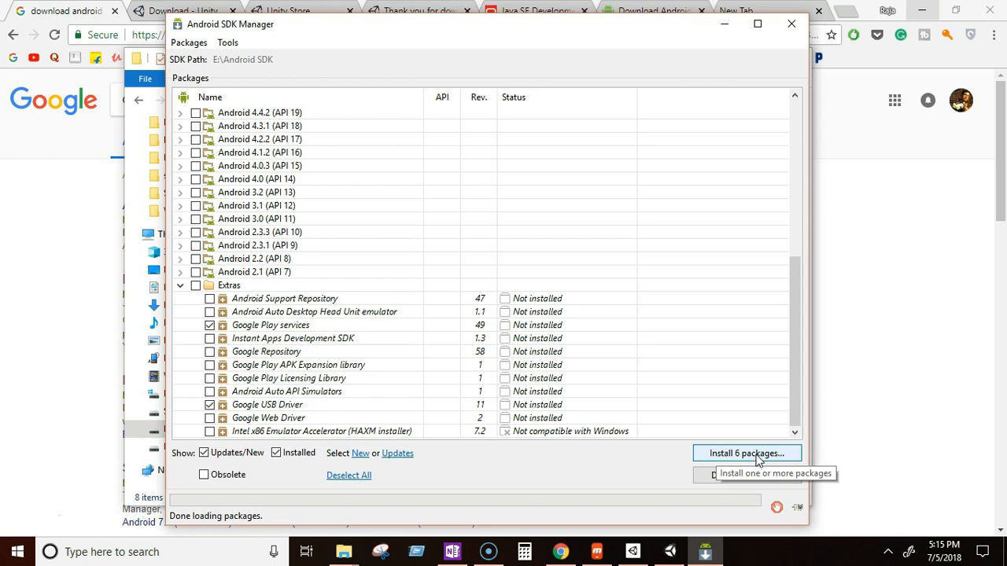
{"action": "left_click", "coordinate": [756, 458]}
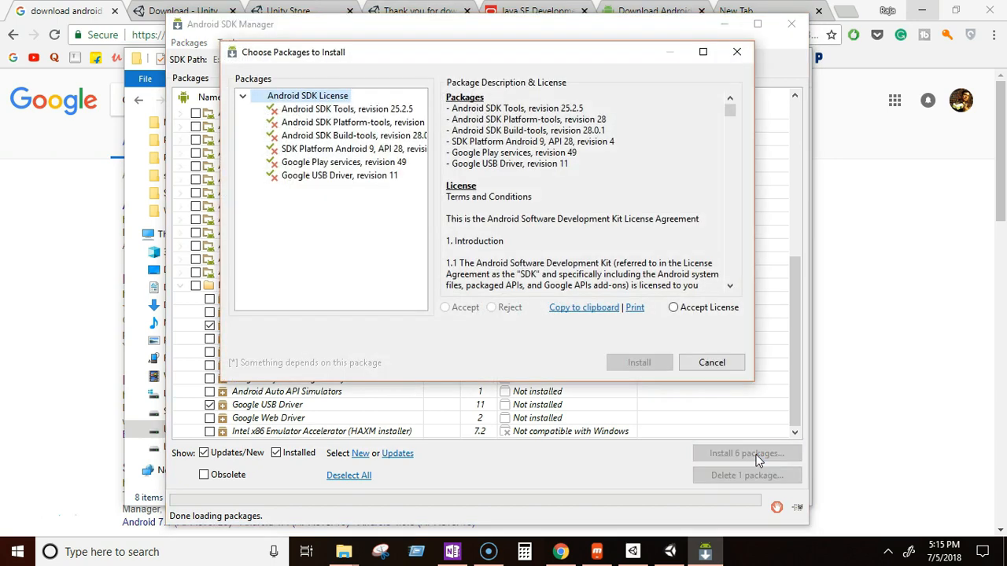
{"action": "left_click", "coordinate": [674, 308]}
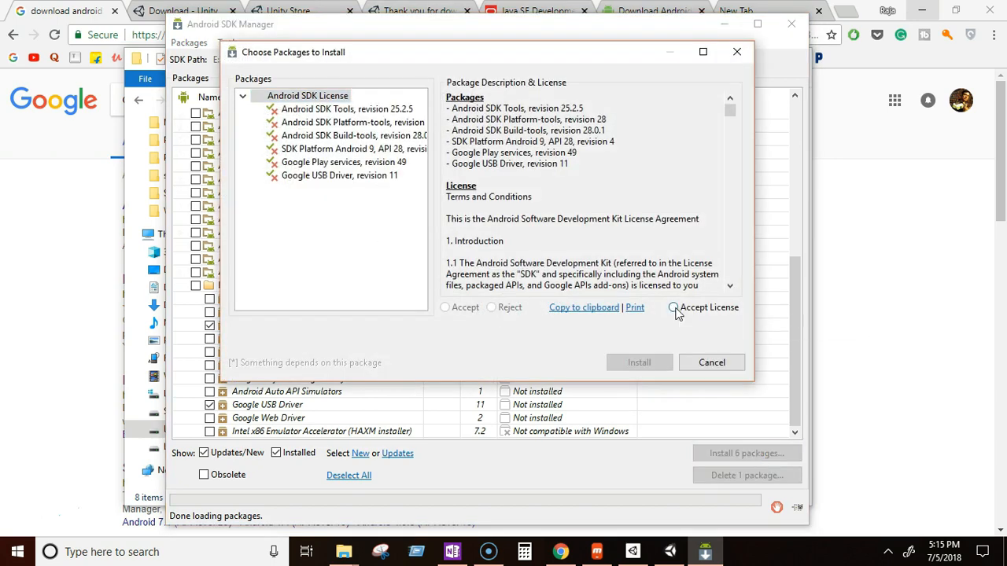
{"action": "left_click", "coordinate": [639, 363]}
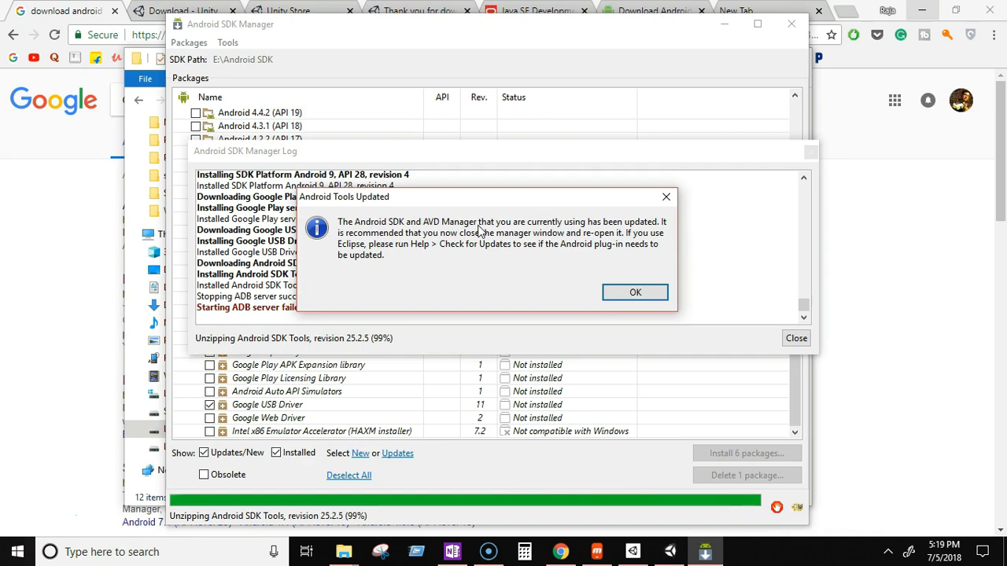
{"action": "left_click", "coordinate": [616, 293]}
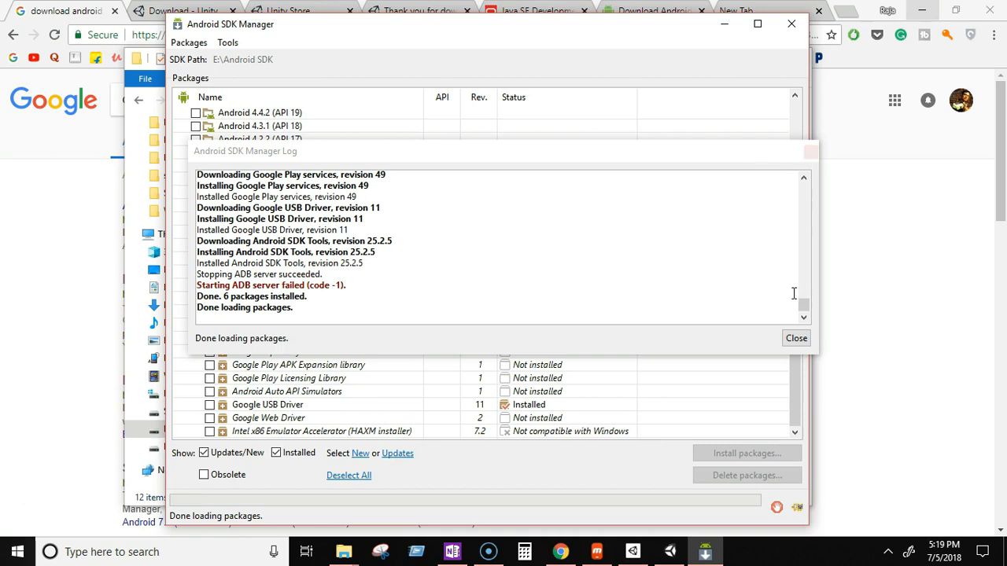
{"action": "left_click", "coordinate": [793, 338]}
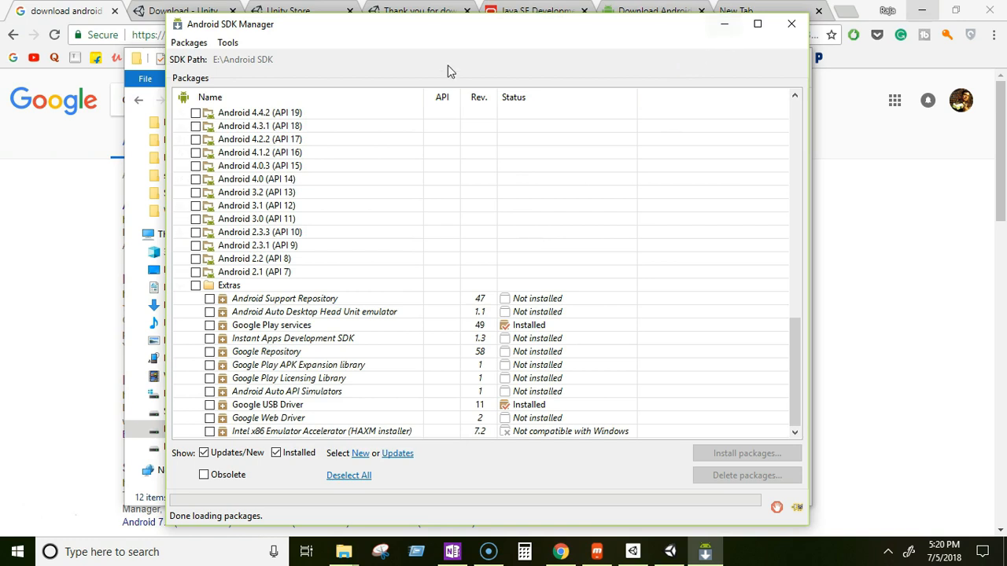
Step: Switch to Unity's External Tools preferences and start choosing another Android SDK folder, dismissing the detected SDK offer
{"action": "left_click", "coordinate": [724, 26]}
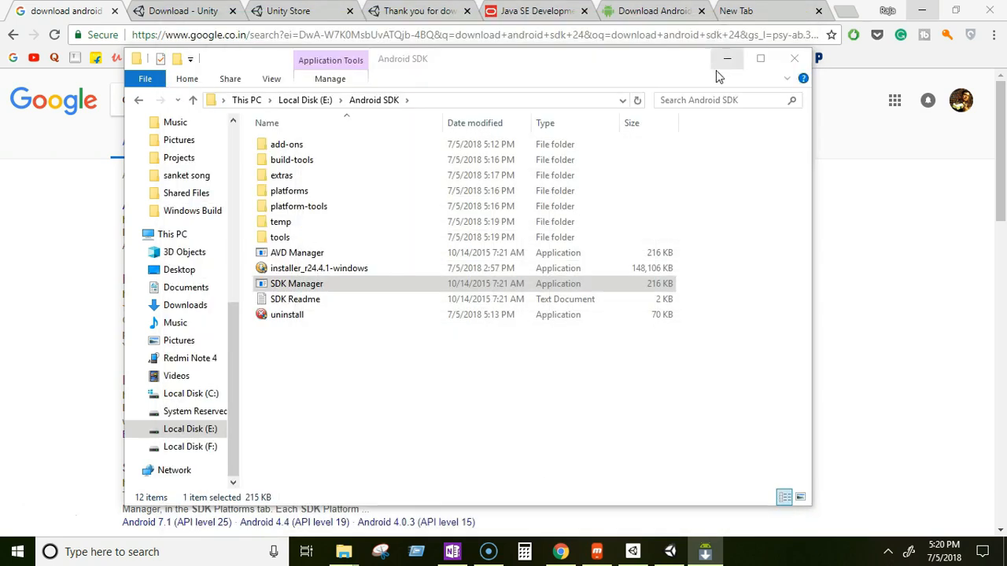
{"action": "left_click", "coordinate": [669, 552]}
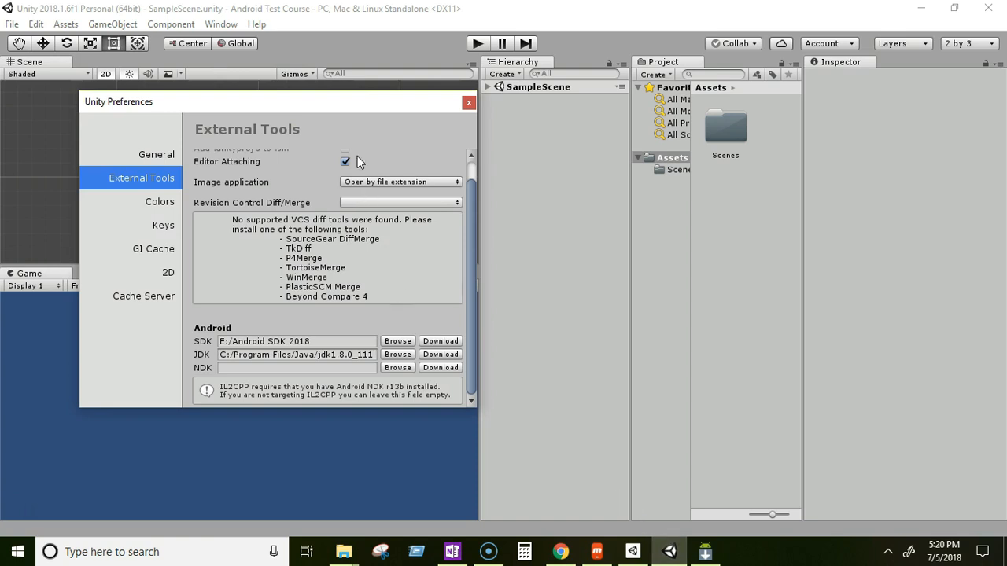
{"action": "left_click_drag", "start_coordinate": [306, 106], "coordinate": [309, 102]}
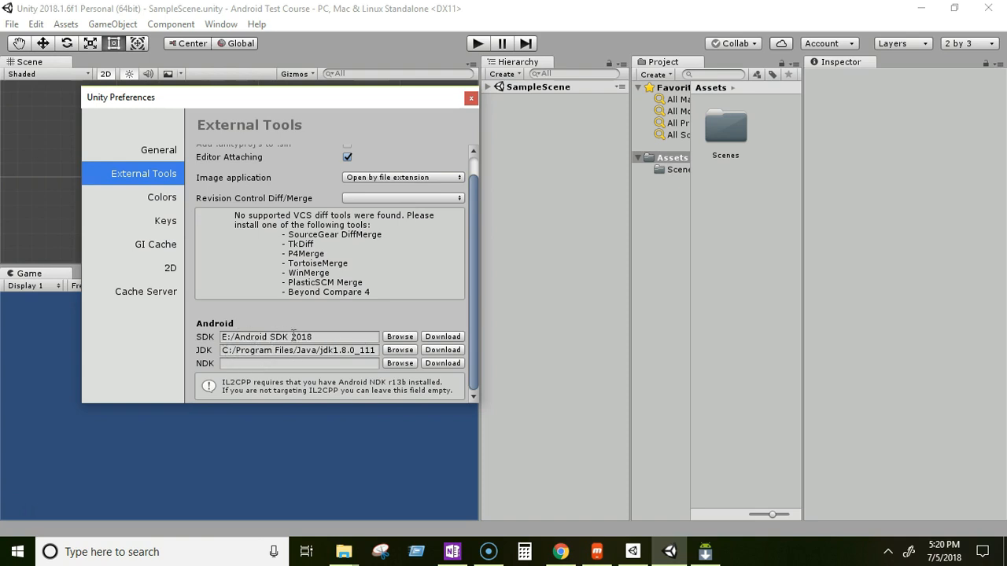
{"action": "left_click", "coordinate": [399, 337]}
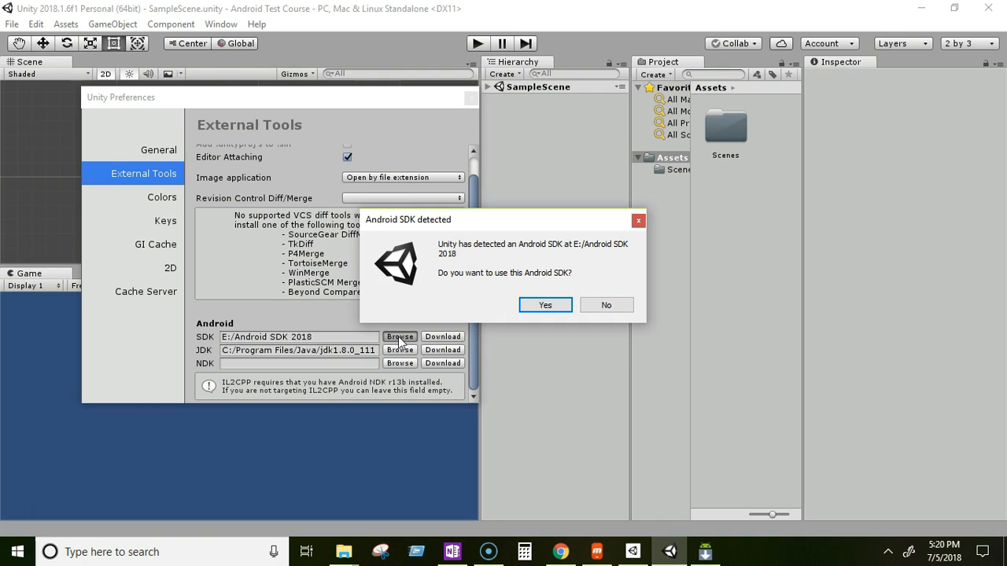
{"action": "left_click", "coordinate": [638, 220]}
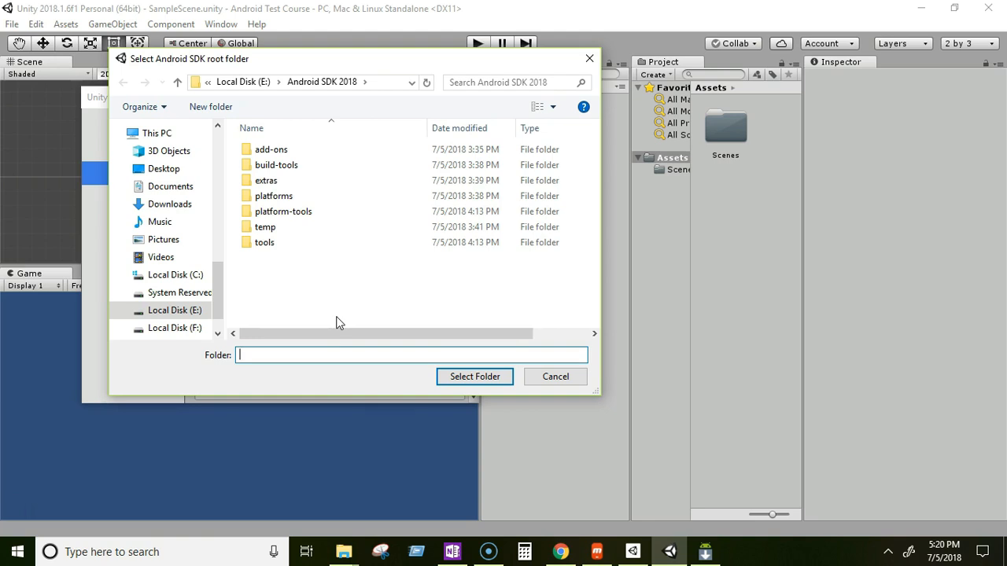
Step: Set the Android SDK path to the Android SDK folder on Local Disk (E:) and close Unity Preferences
{"action": "left_click", "coordinate": [243, 87]}
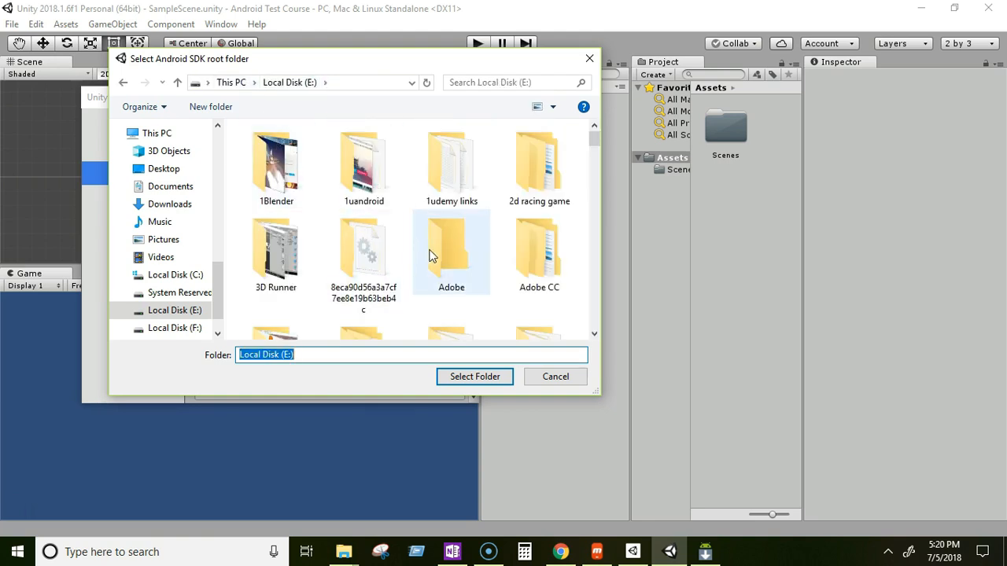
{"action": "left_click", "coordinate": [431, 255]}
{"action": "left_click", "coordinate": [515, 265]}
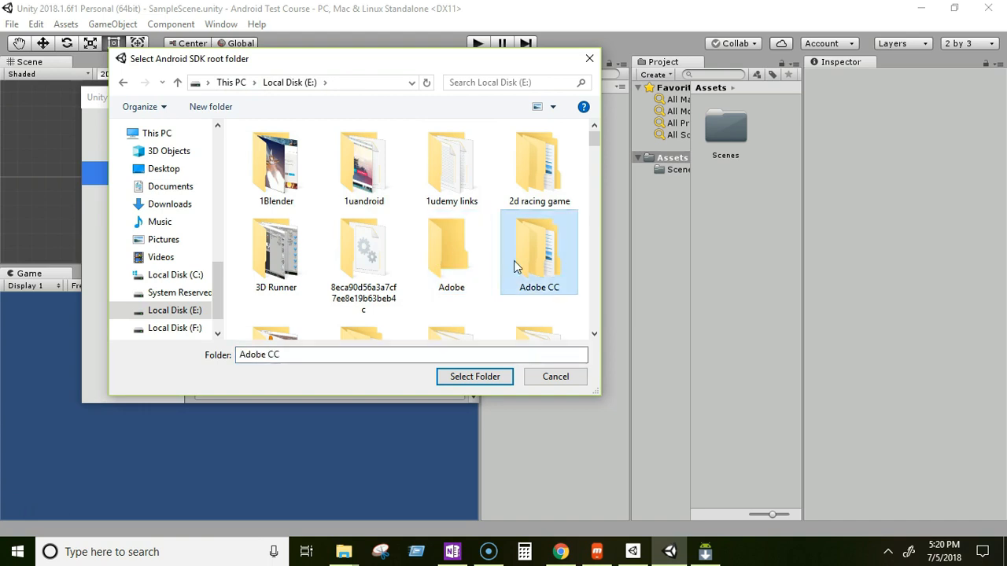
{"action": "scroll", "coordinate": [529, 265], "scroll_direction": "down", "scroll_amount": 2}
{"action": "scroll", "coordinate": [529, 265], "scroll_direction": "up", "scroll_amount": 1}
{"action": "scroll", "coordinate": [529, 265], "scroll_direction": "down", "scroll_amount": 1}
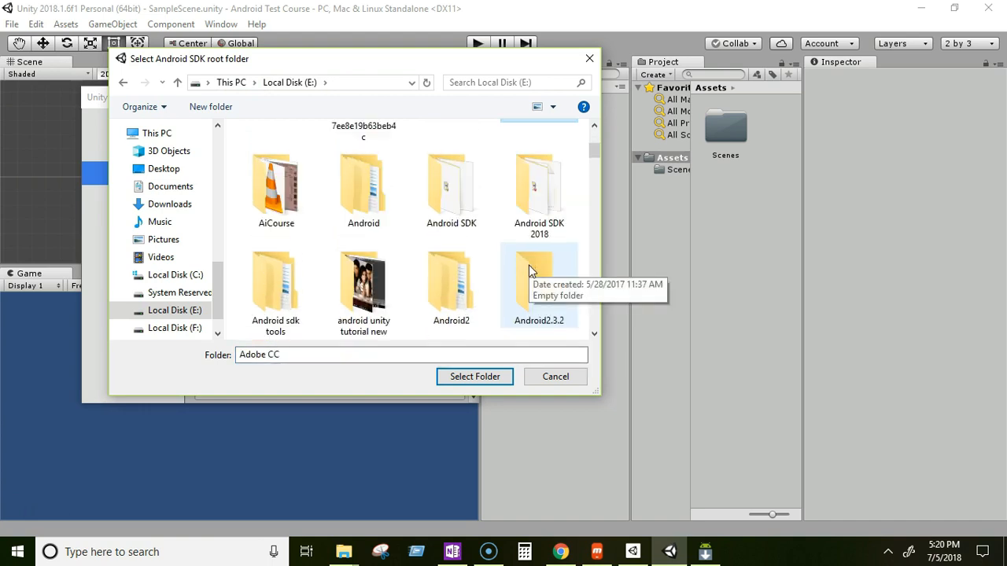
{"action": "left_click", "coordinate": [454, 214]}
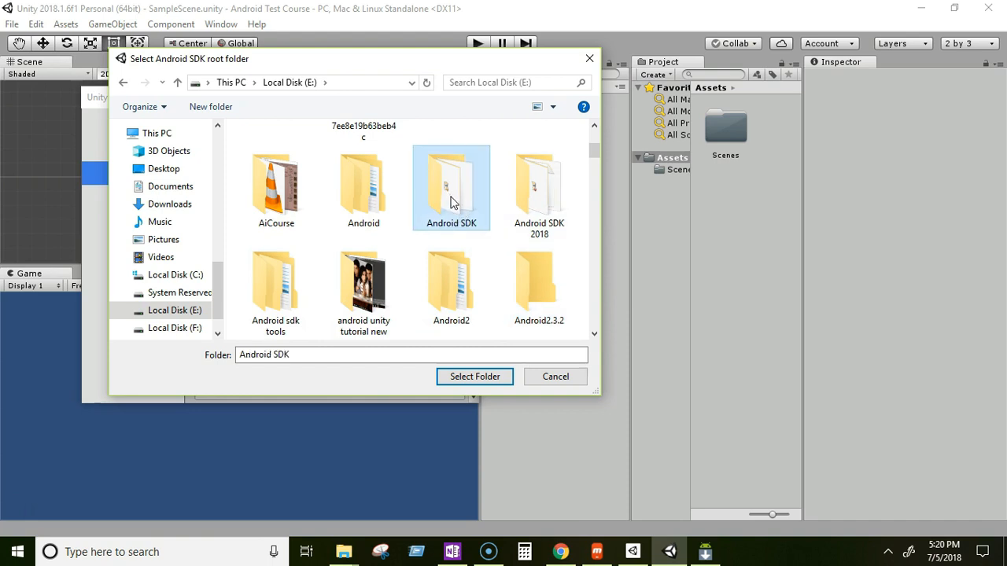
{"action": "double_click", "coordinate": [452, 203]}
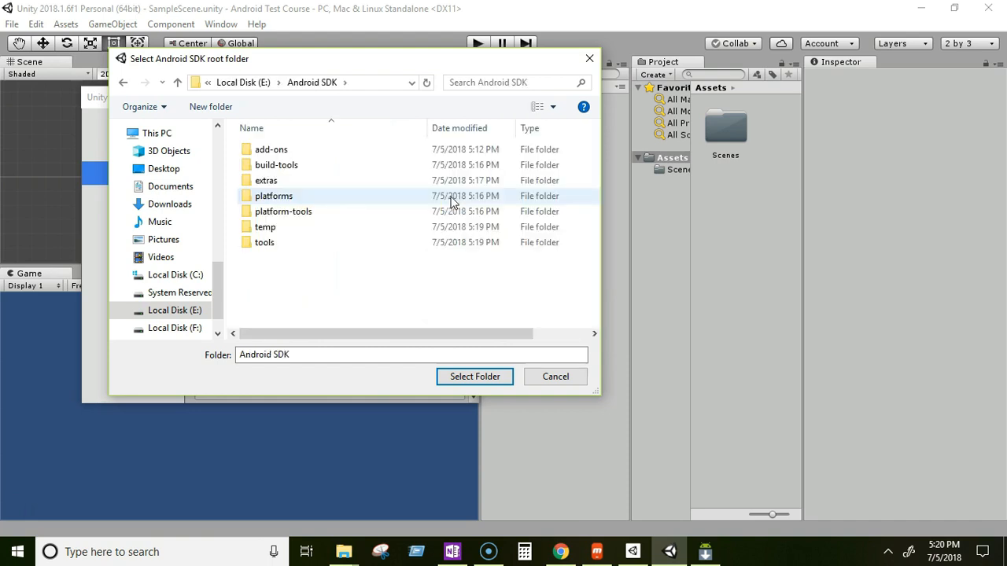
{"action": "left_click", "coordinate": [469, 379]}
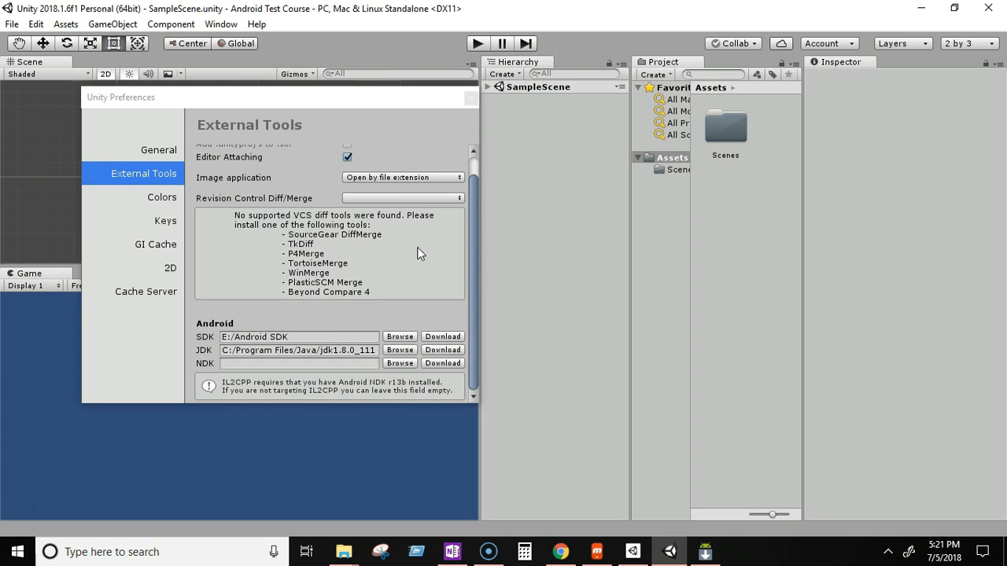
{"action": "scroll", "coordinate": [349, 254], "scroll_direction": "up", "scroll_amount": 1}
{"action": "scroll", "coordinate": [349, 256], "scroll_direction": "down", "scroll_amount": 1}
{"action": "left_click", "coordinate": [471, 99]}
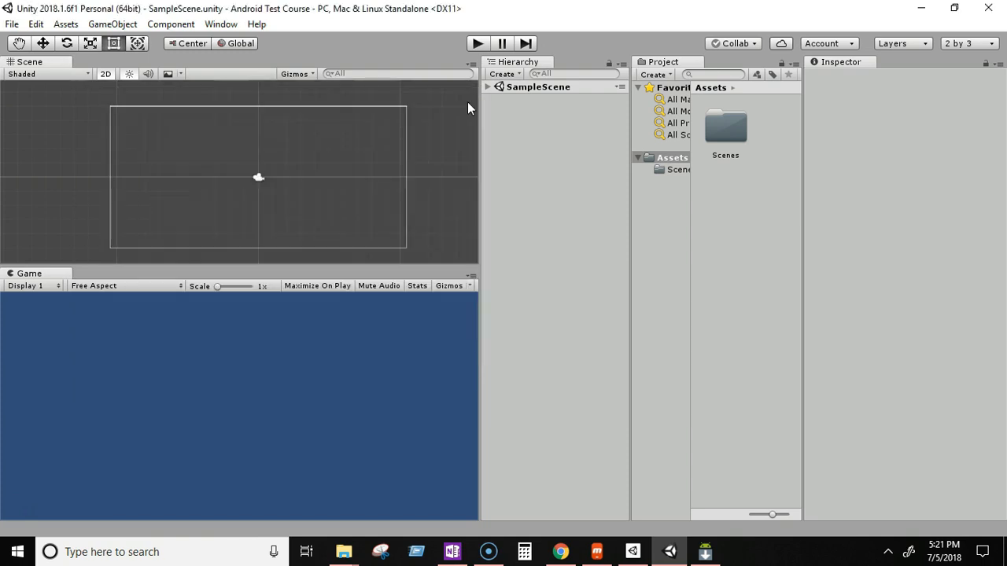
Step: Switch the project's build platform to Android and close Build Settings
{"action": "left_click", "coordinate": [12, 24]}
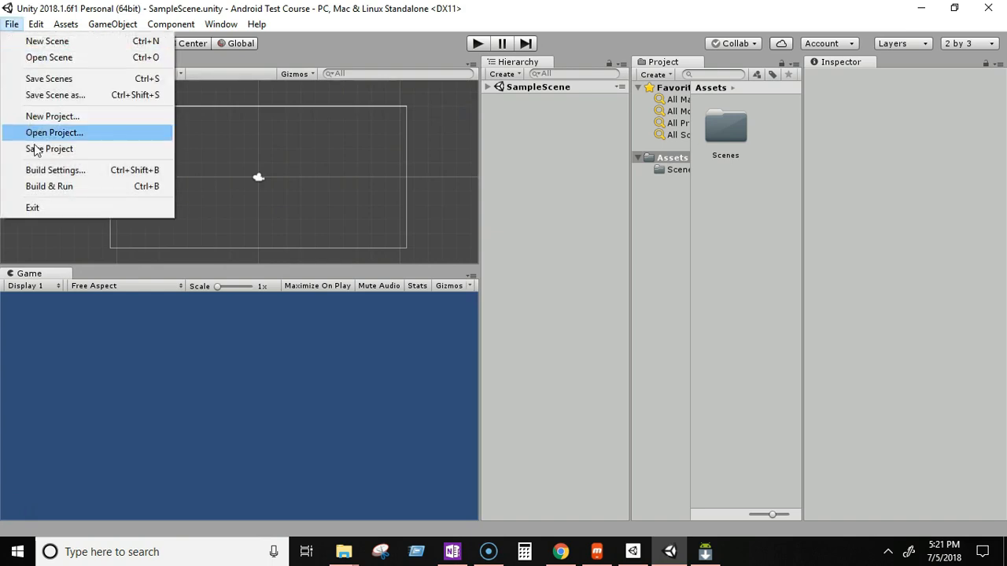
{"action": "left_click", "coordinate": [39, 170]}
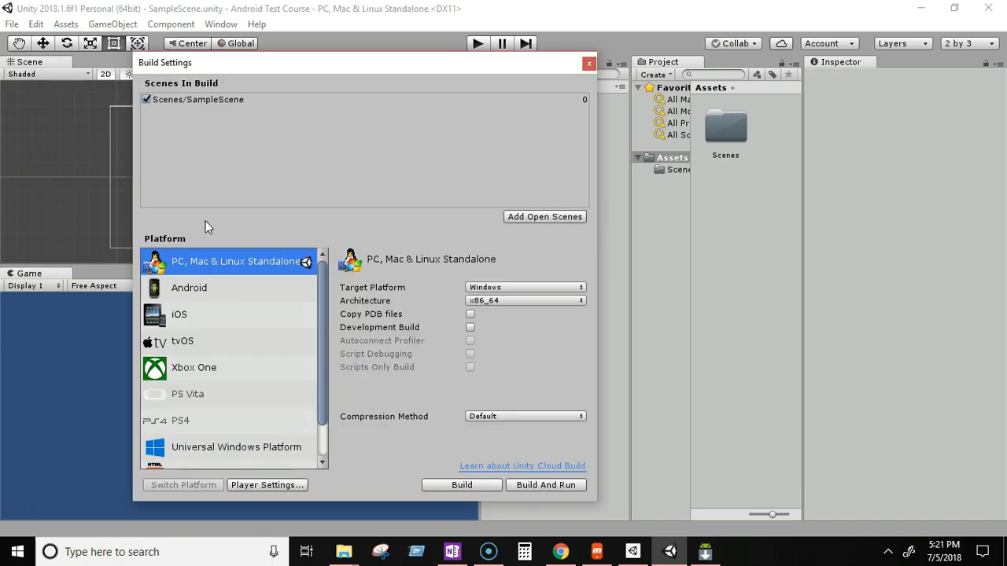
{"action": "left_click", "coordinate": [197, 289]}
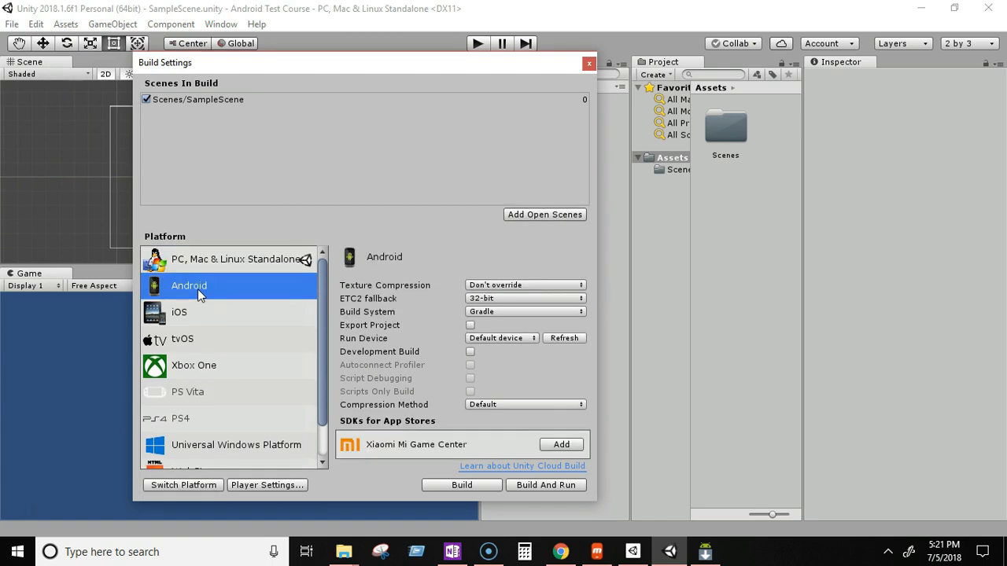
{"action": "left_click", "coordinate": [199, 486]}
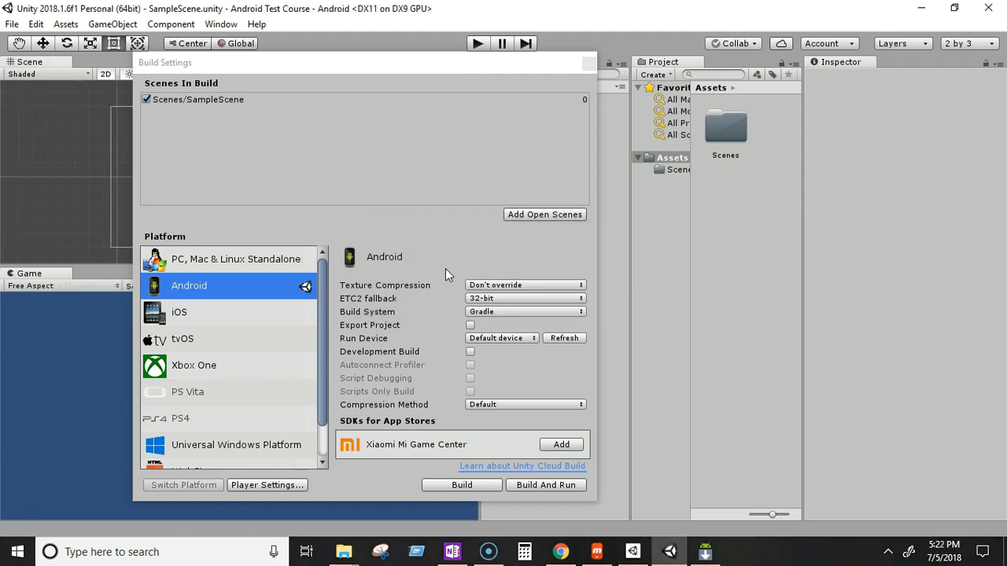
{"action": "left_click", "coordinate": [588, 63]}
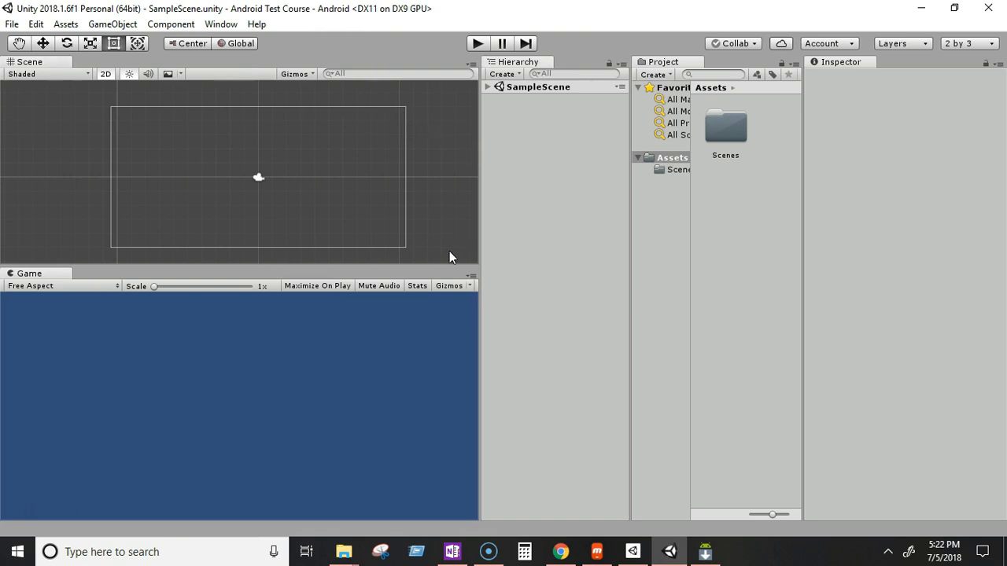
Step: Enlarge the Game view over the Scene view and set its resolution to WVGA Portrait (480x800)
{"action": "left_click_drag", "start_coordinate": [447, 263], "coordinate": [452, 225]}
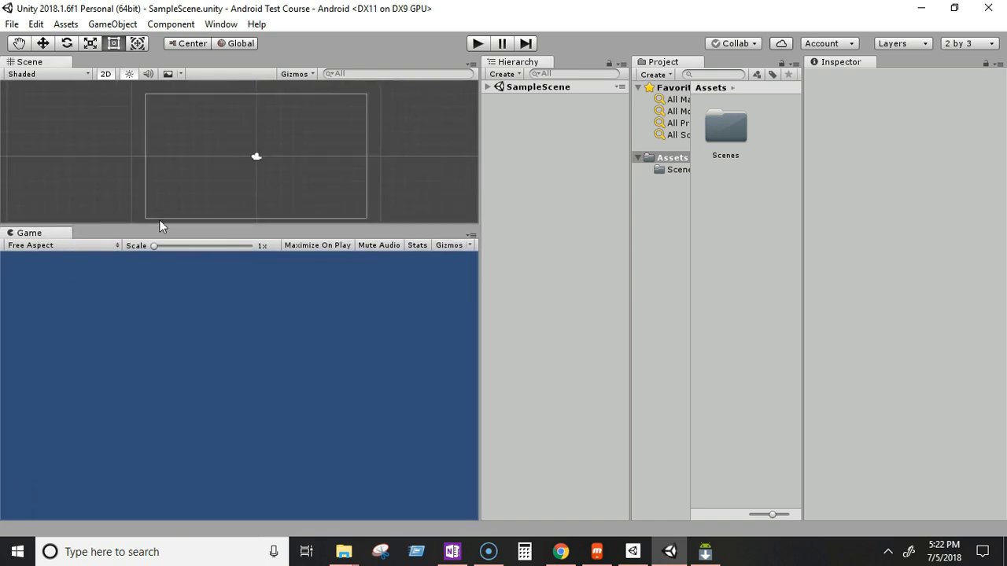
{"action": "left_click_drag", "start_coordinate": [162, 222], "coordinate": [175, 172]}
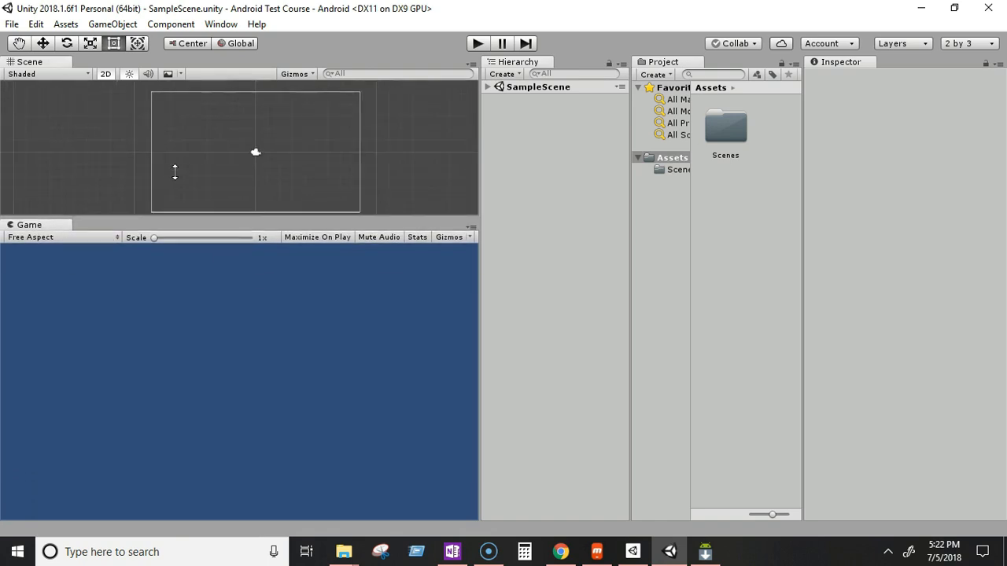
{"action": "left_click", "coordinate": [114, 238]}
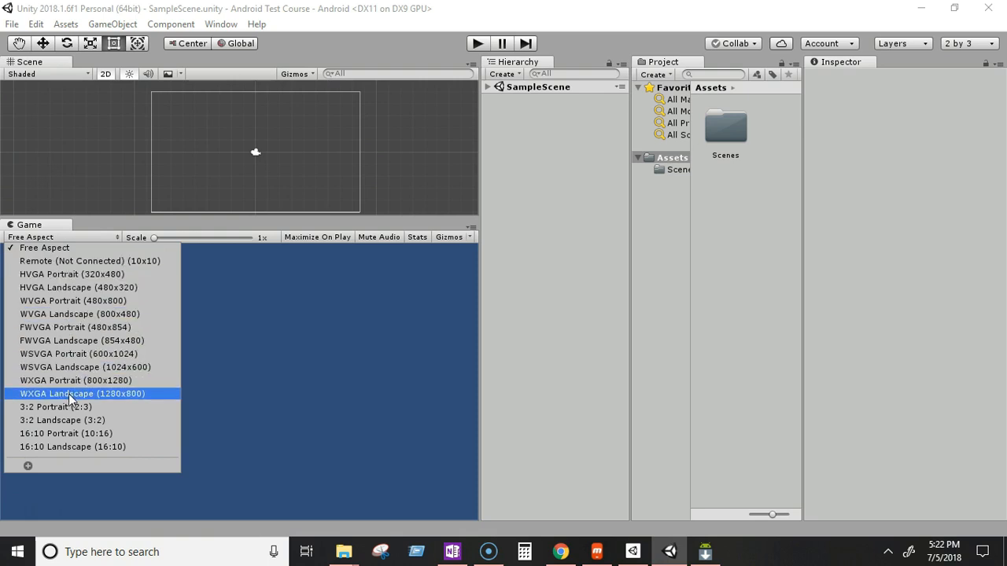
{"action": "left_click", "coordinate": [89, 302]}
{"action": "left_click", "coordinate": [102, 239]}
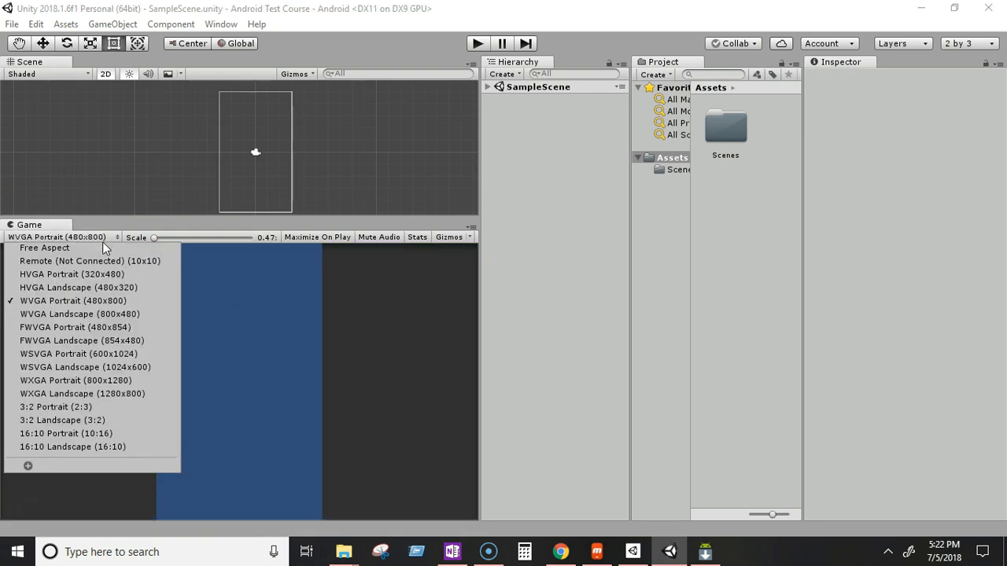
{"action": "left_click", "coordinate": [108, 240]}
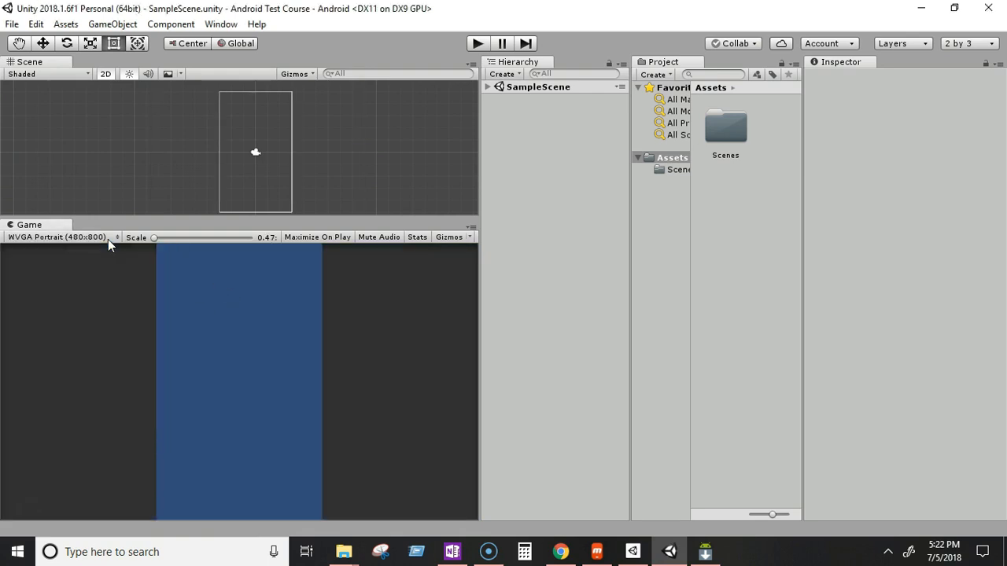
Step: Preview the Game view in 16:10 Landscape (16:10) and set its aspect ratio to 16:10 Portrait (10:16)
{"action": "left_click", "coordinate": [107, 239]}
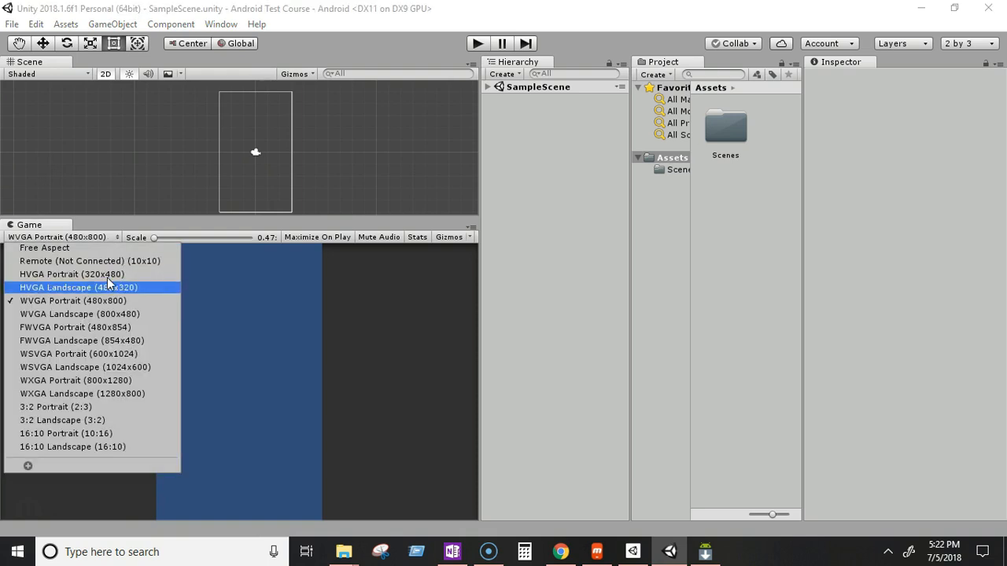
{"action": "left_click", "coordinate": [104, 447]}
{"action": "left_click", "coordinate": [108, 236]}
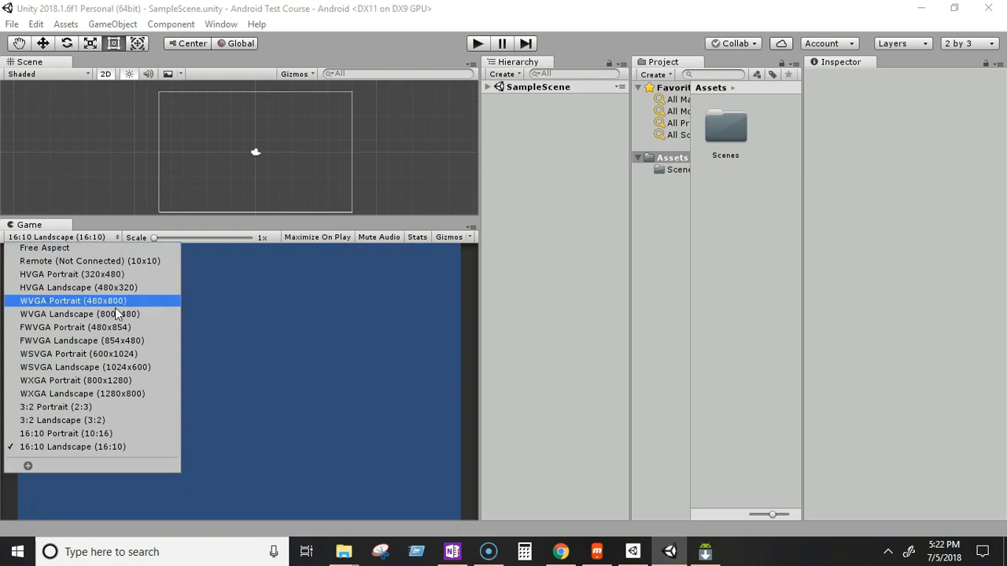
{"action": "left_click", "coordinate": [101, 435]}
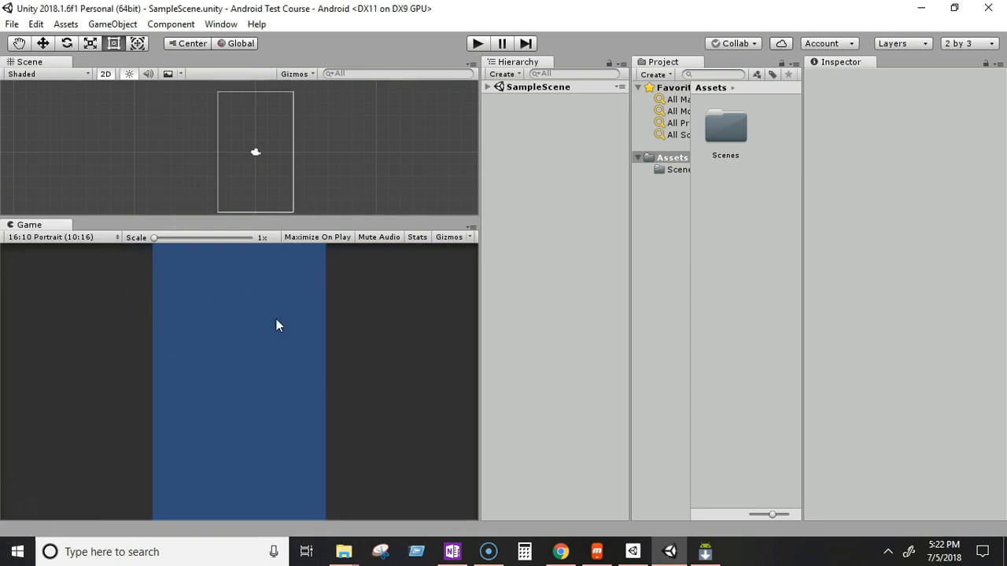
Step: Enlarge the Scene view by lowering its boundary with the Game view, keeping the 16:10 Portrait aspect ratio
{"action": "left_click_drag", "start_coordinate": [305, 217], "coordinate": [323, 155]}
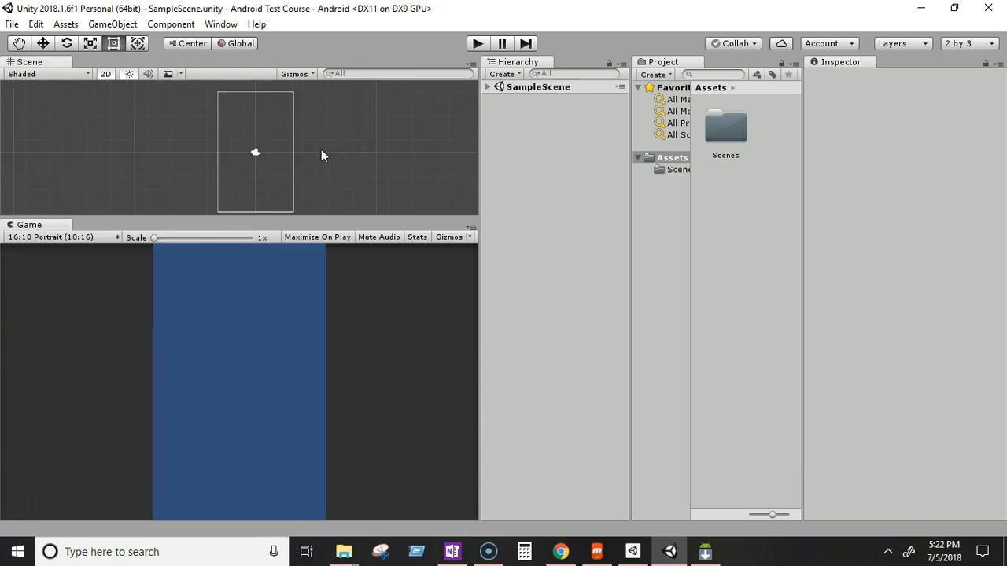
{"action": "left_click", "coordinate": [108, 236]}
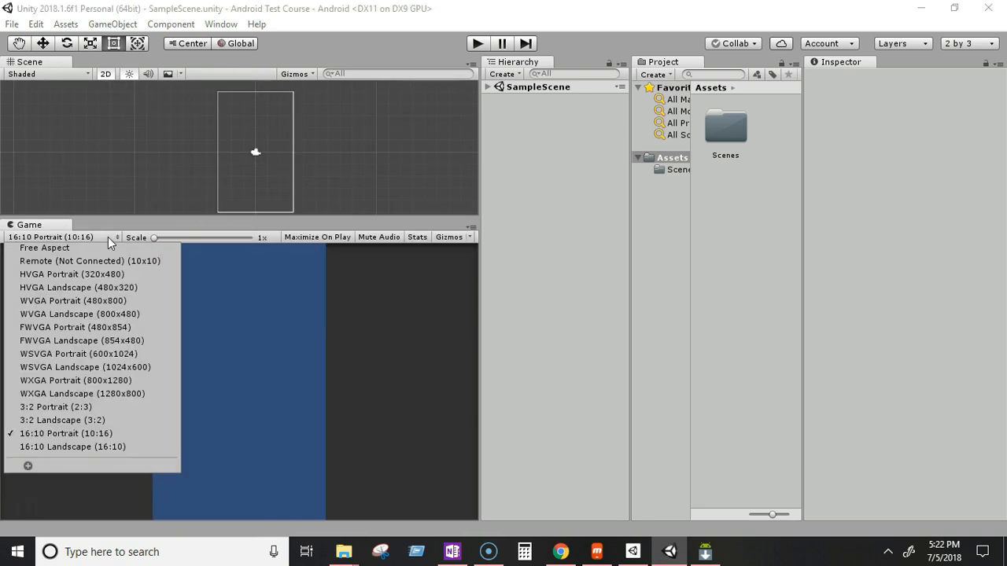
{"action": "left_click", "coordinate": [138, 221]}
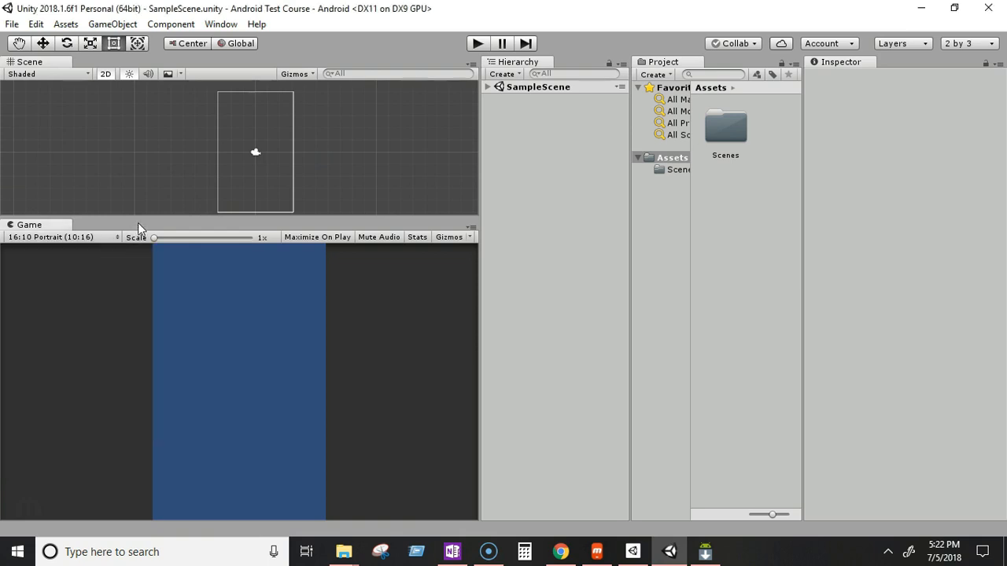
{"action": "left_click_drag", "start_coordinate": [322, 215], "coordinate": [322, 279]}
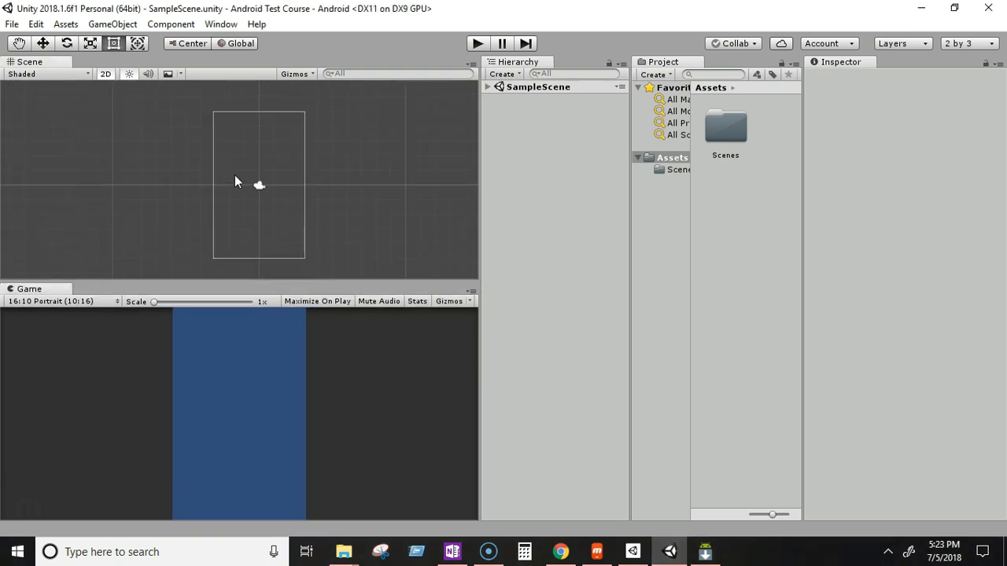
{"action": "scroll", "coordinate": [236, 180], "scroll_direction": "down", "scroll_amount": 2}
{"action": "mouse_move", "coordinate": [243, 180]}
{"action": "middle_mouse_down"}
{"action": "mouse_move", "coordinate": [207, 178]}
{"action": "mouse_move", "coordinate": [247, 186]}
{"action": "middle_mouse_up"}
{"action": "scroll", "coordinate": [251, 188], "scroll_direction": "up", "scroll_amount": 1}
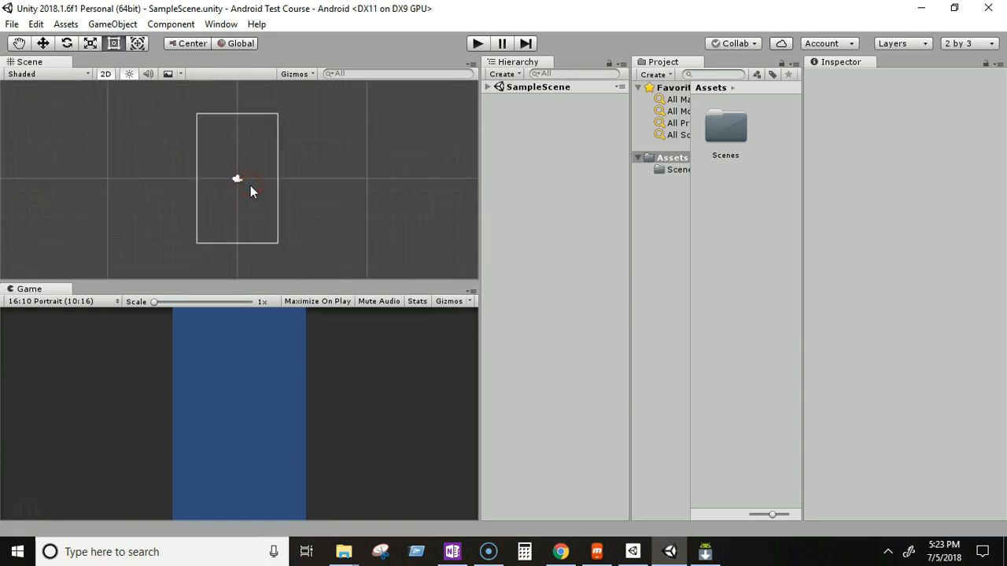
{"action": "scroll", "coordinate": [250, 187], "scroll_direction": "up", "scroll_amount": 2}
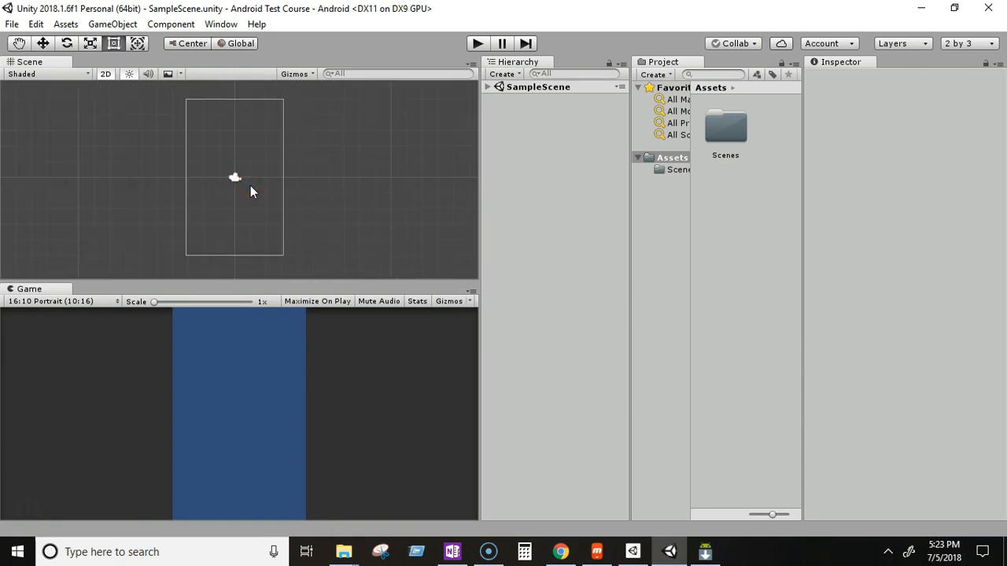
Step: Create a new folder named Sprites in the project's Assets folder
{"action": "key", "text": "alt+Tab"}
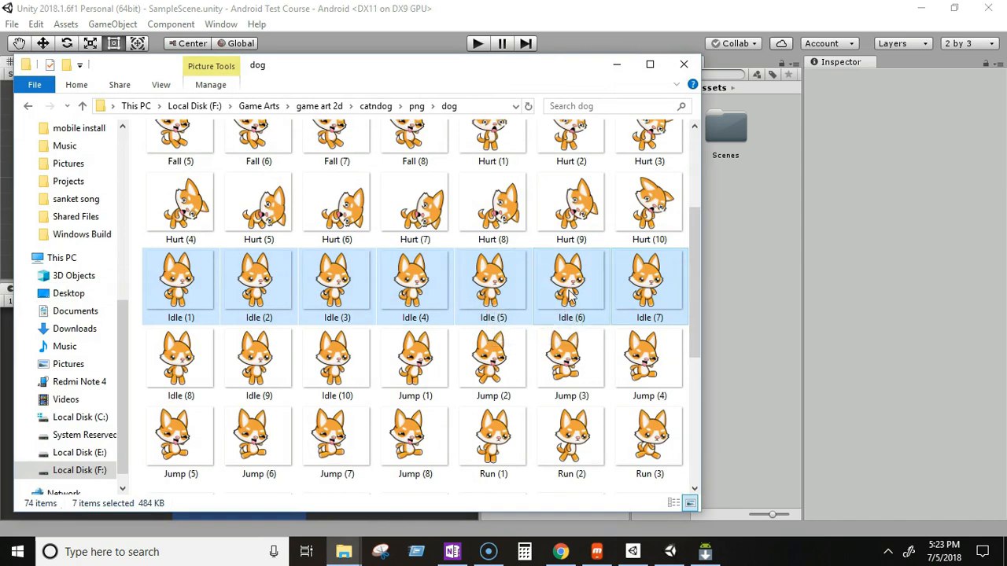
{"action": "left_click", "coordinate": [765, 192]}
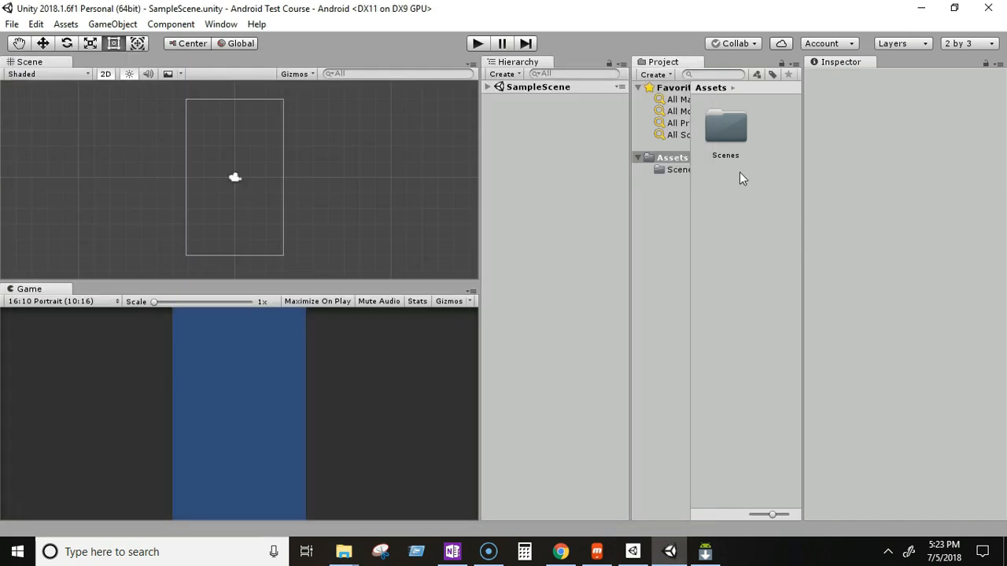
{"action": "left_click", "coordinate": [678, 75]}
{"action": "left_click", "coordinate": [681, 39]}
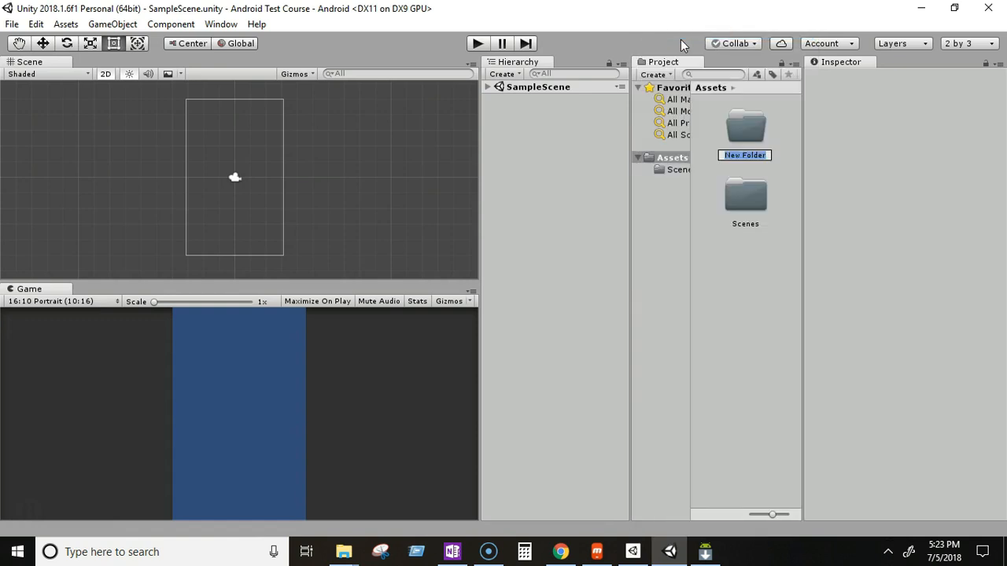
{"action": "type", "text": "Sprites"}
{"action": "key", "text": "Return"}
Step: Import the seven dog images Idle (1) to Idle (7) from File Explorer into the Sprites folder
{"action": "double_click", "coordinate": [742, 141]}
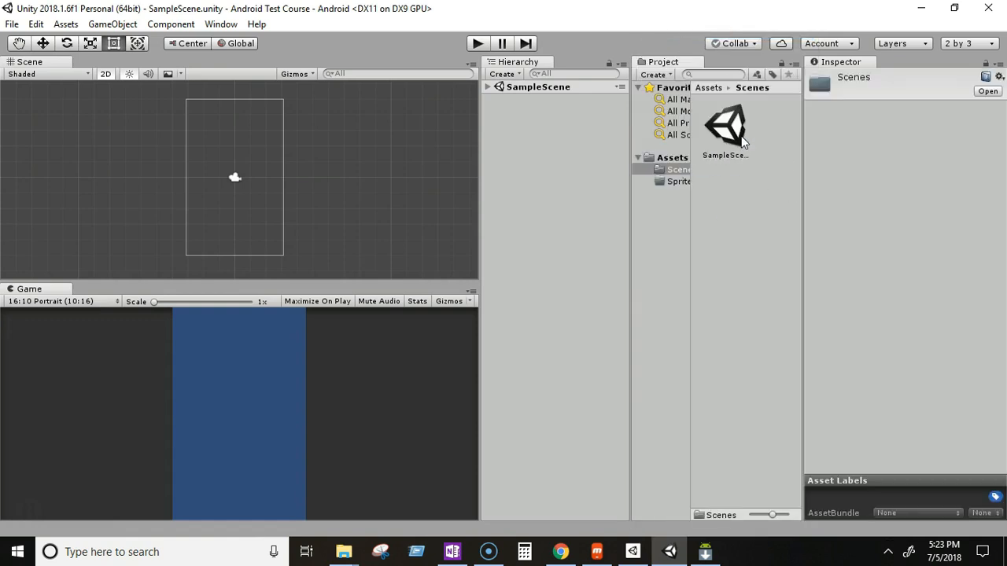
{"action": "left_click", "coordinate": [684, 180]}
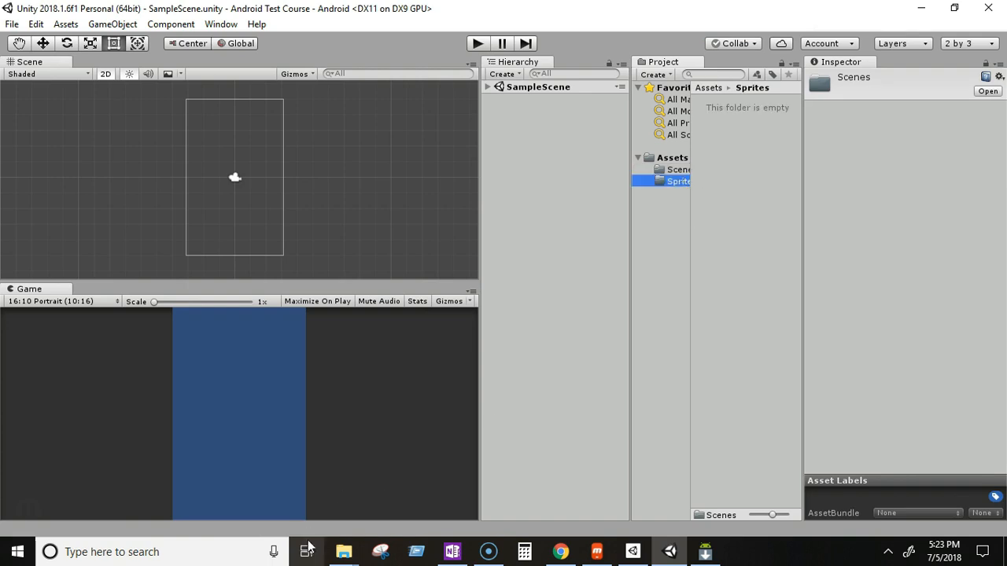
{"action": "mouse_move", "coordinate": [343, 552]}
{"action": "left_click", "coordinate": [236, 488]}
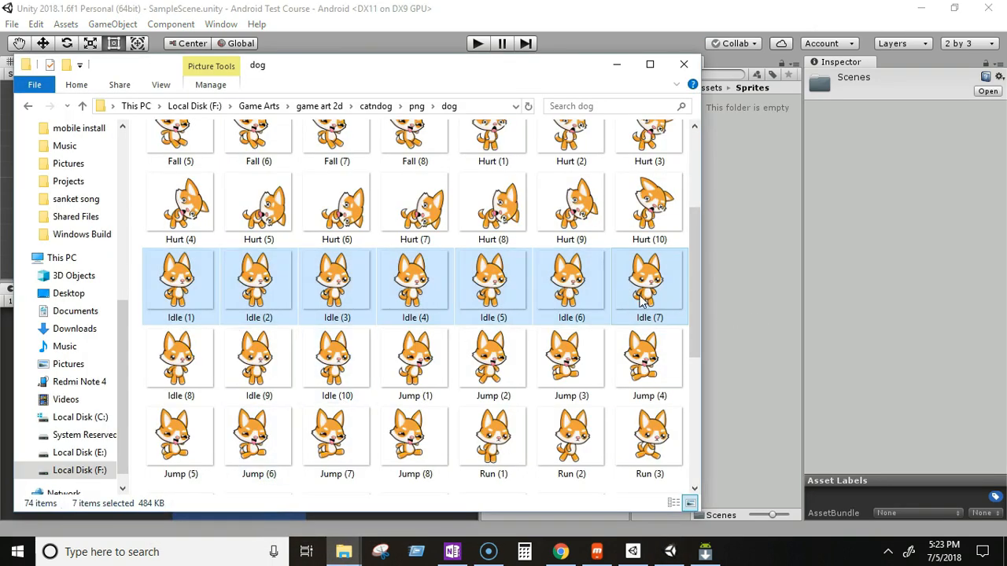
{"action": "left_click_drag", "start_coordinate": [644, 297], "coordinate": [716, 231]}
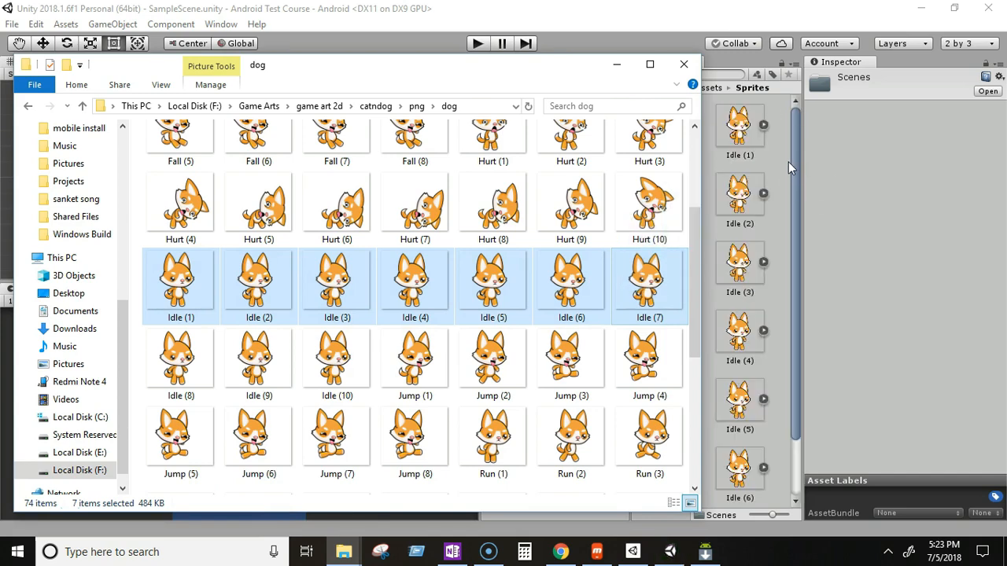
{"action": "left_click", "coordinate": [797, 171]}
{"action": "mouse_move", "coordinate": [797, 171]}
{"action": "left_mouse_down"}
{"action": "mouse_move", "coordinate": [800, 265]}
{"action": "mouse_move", "coordinate": [791, 153]}
{"action": "left_mouse_up"}
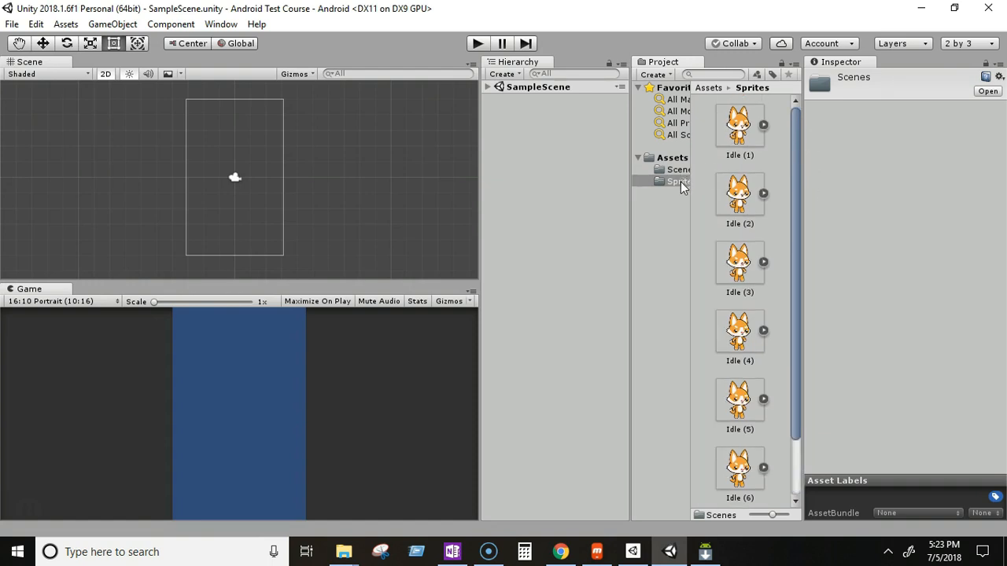
Step: Save the open scene and rename the SampleScene asset in the Scenes folder as Test
{"action": "left_click", "coordinate": [11, 24]}
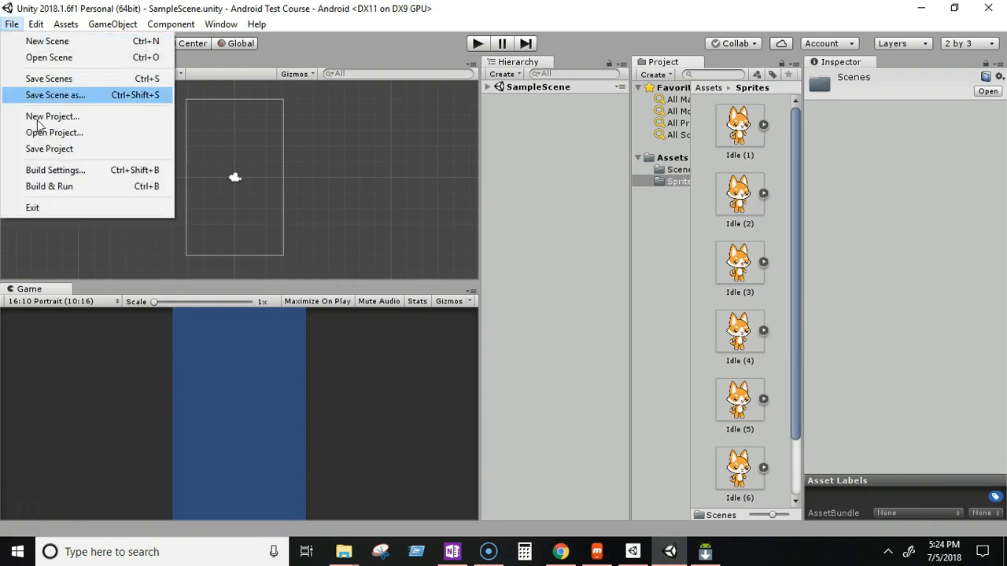
{"action": "left_click", "coordinate": [71, 80]}
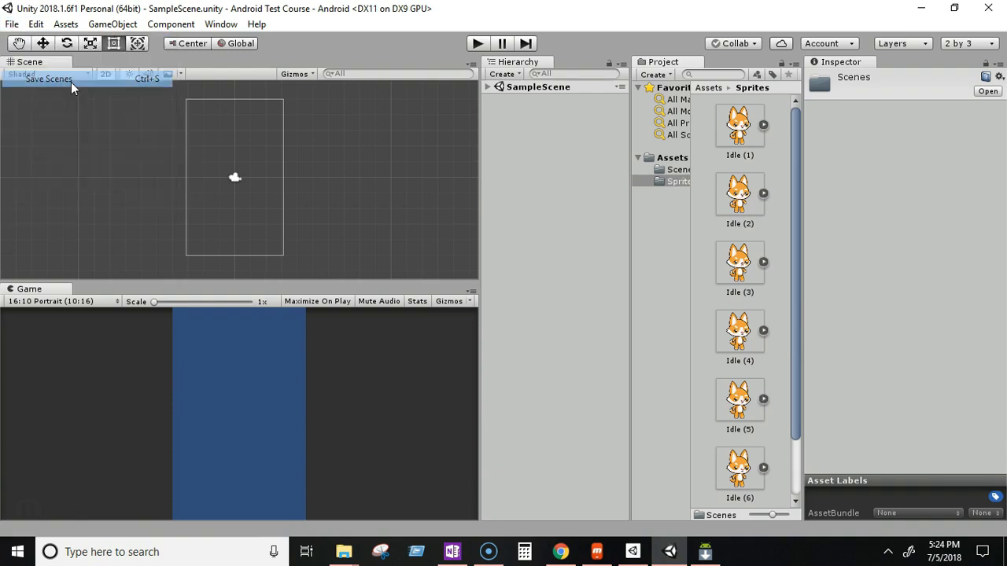
{"action": "left_click", "coordinate": [11, 24]}
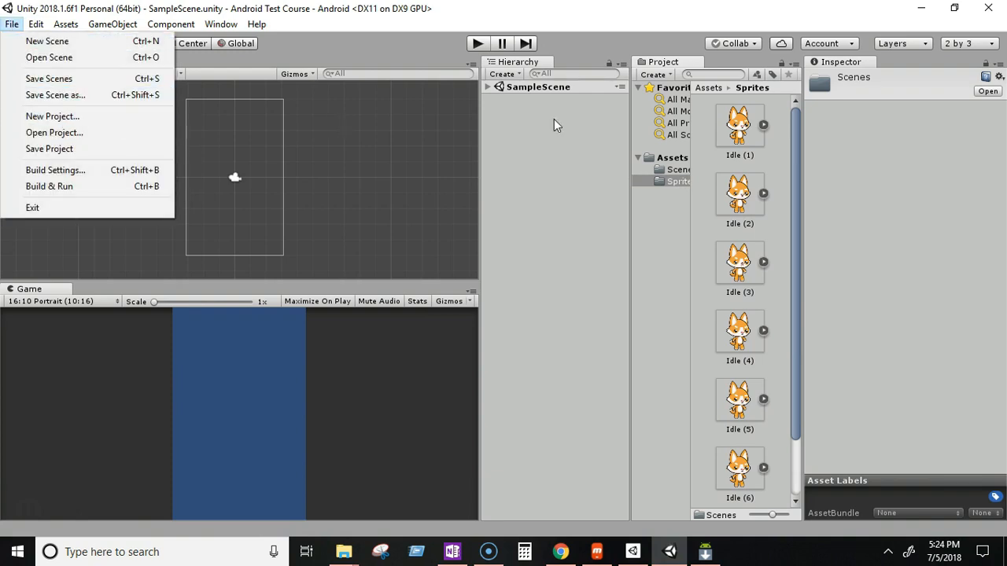
{"action": "left_click", "coordinate": [681, 171]}
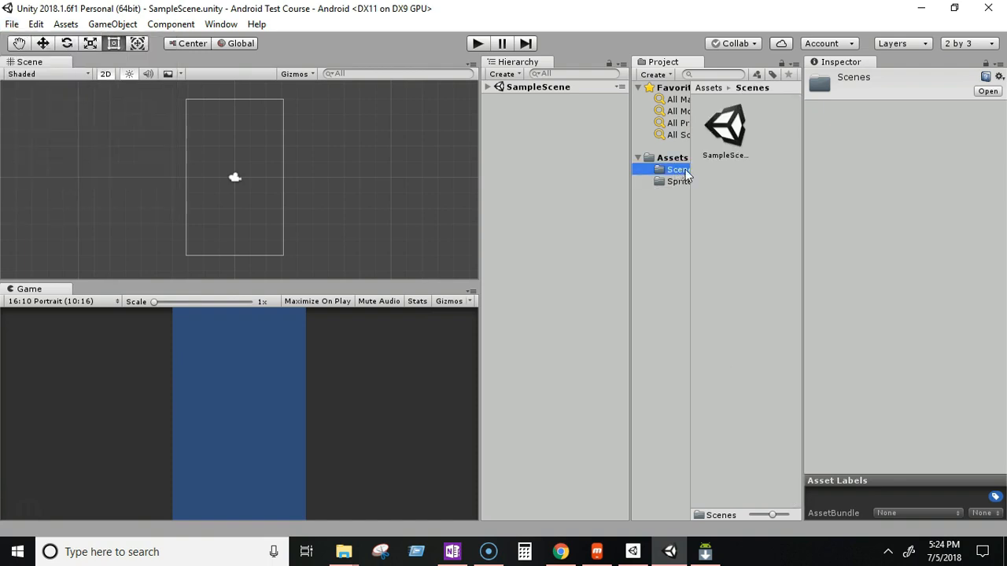
{"action": "left_click", "coordinate": [732, 158]}
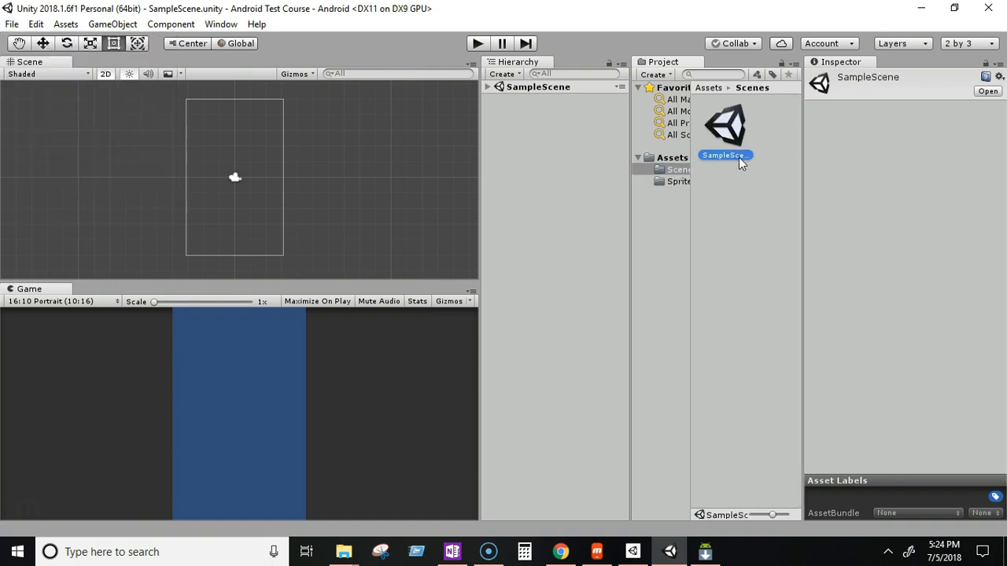
{"action": "left_click", "coordinate": [740, 161]}
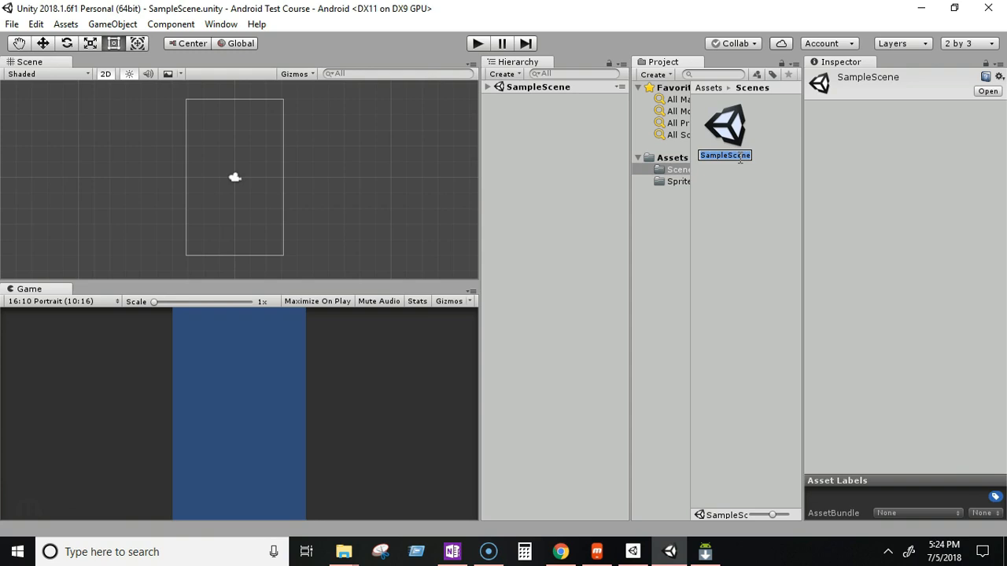
{"action": "type", "text": "Test"}
{"action": "key", "text": "Return"}
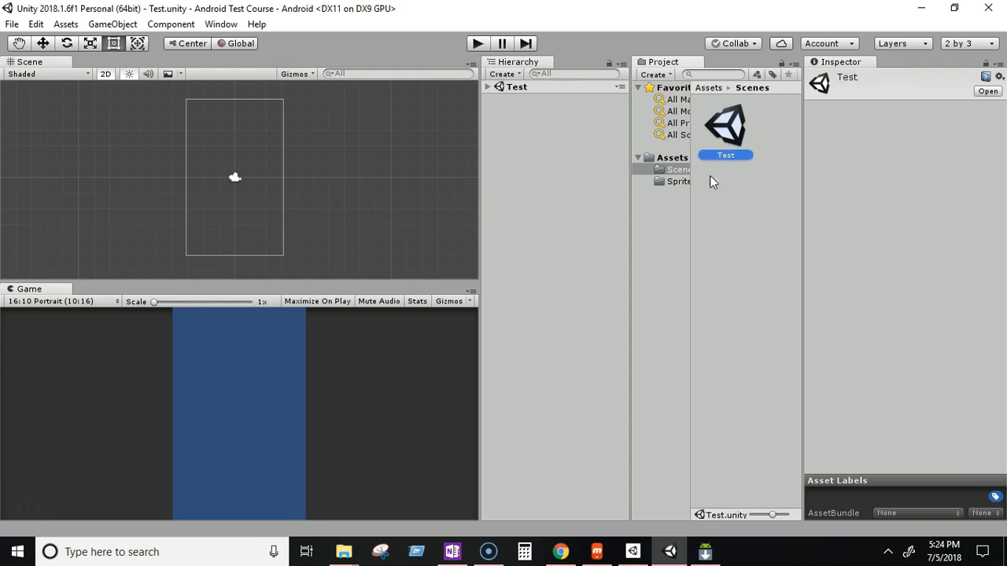
Step: Show the Sprites folder's contents and select the Main Camera in the Test scene
{"action": "left_click", "coordinate": [679, 181]}
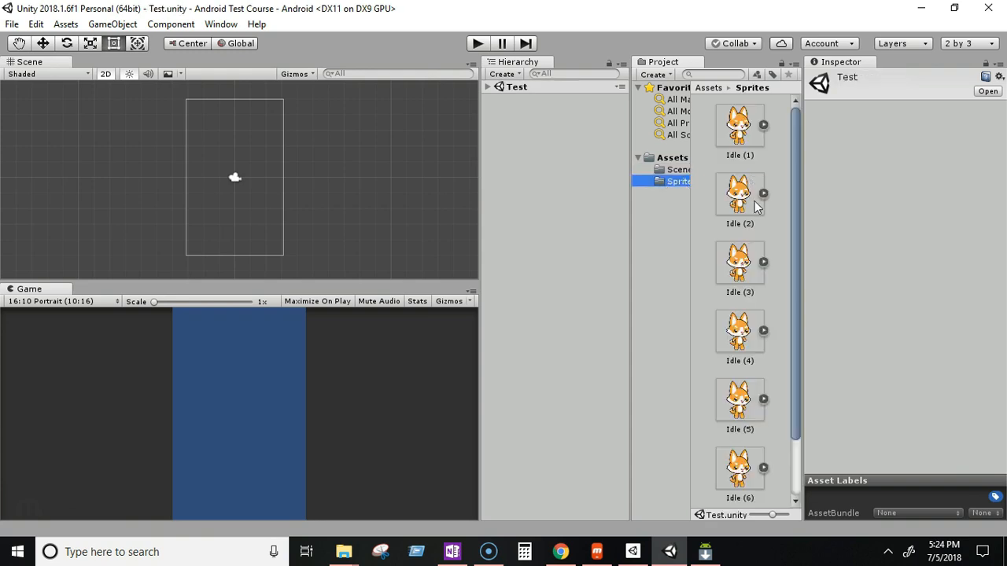
{"action": "left_click", "coordinate": [796, 206]}
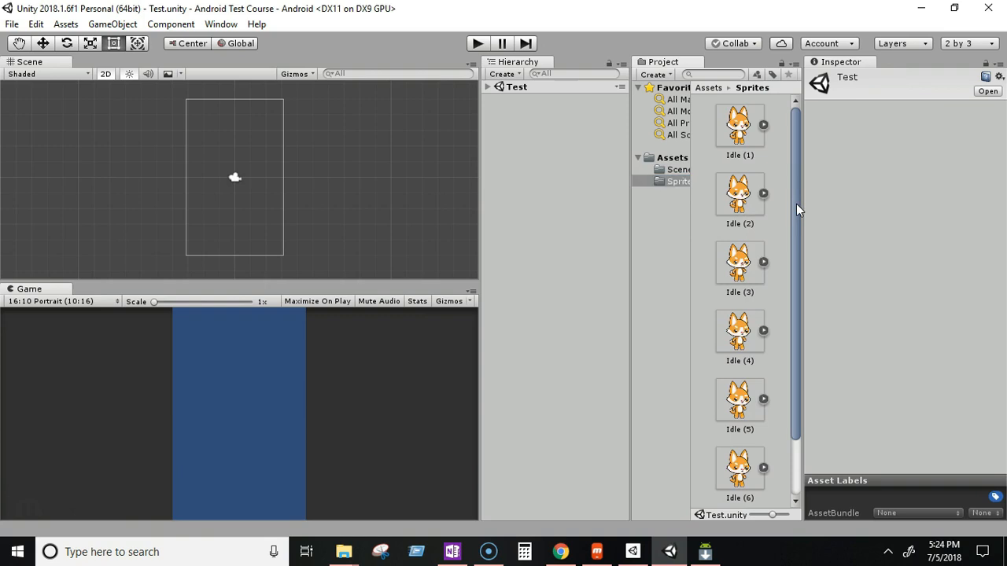
{"action": "left_click", "coordinate": [488, 87]}
{"action": "left_click", "coordinate": [534, 99]}
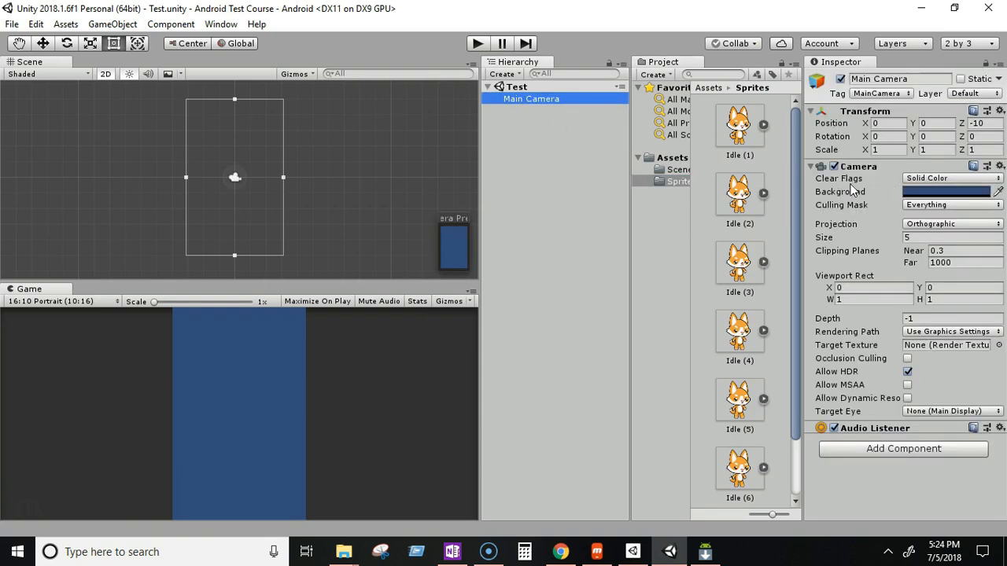
Step: Try Skybox as the Main Camera's Clear Flags and set it back to Solid Color
{"action": "left_click", "coordinate": [917, 179]}
{"action": "left_click", "coordinate": [912, 193]}
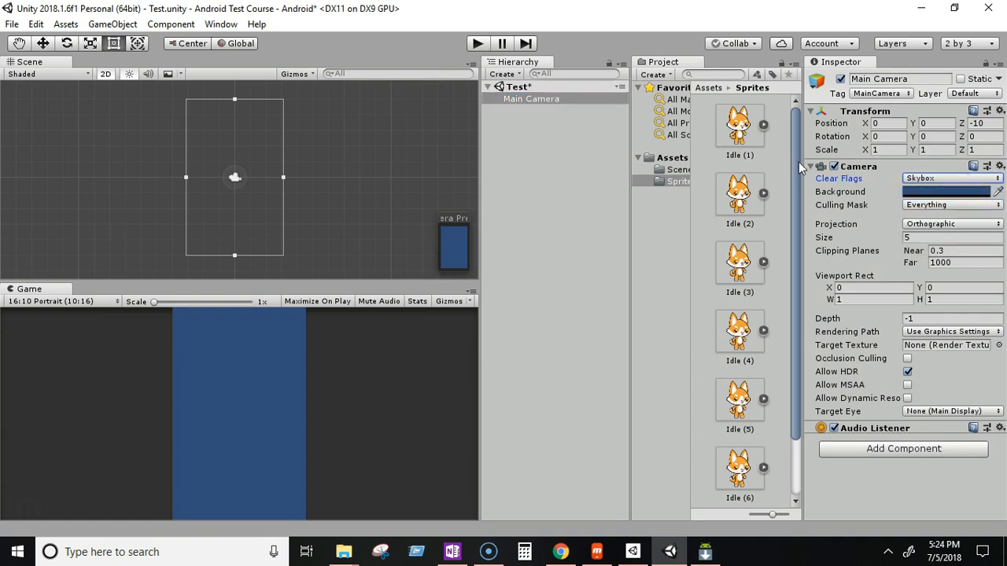
{"action": "left_click", "coordinate": [915, 178]}
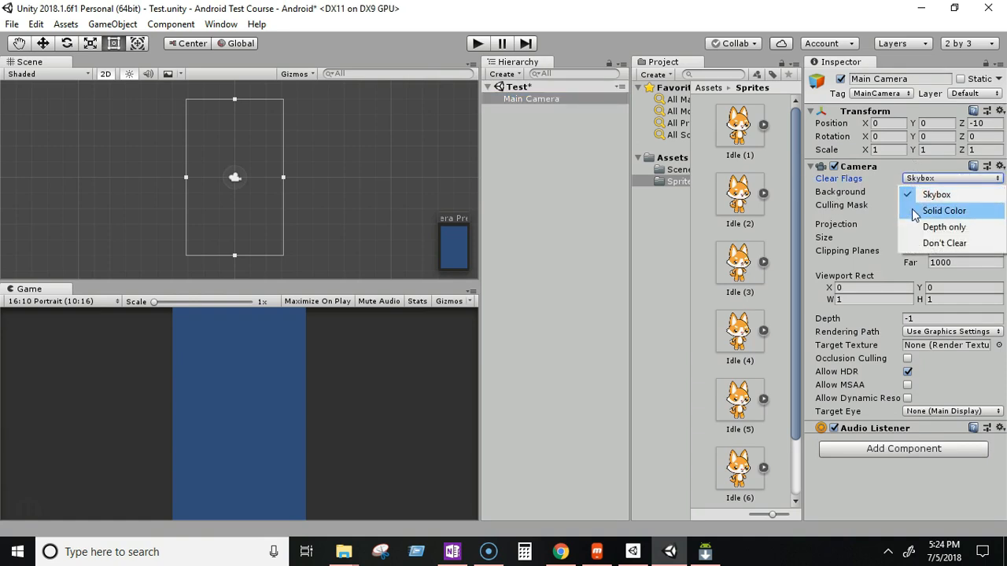
{"action": "left_click", "coordinate": [916, 211]}
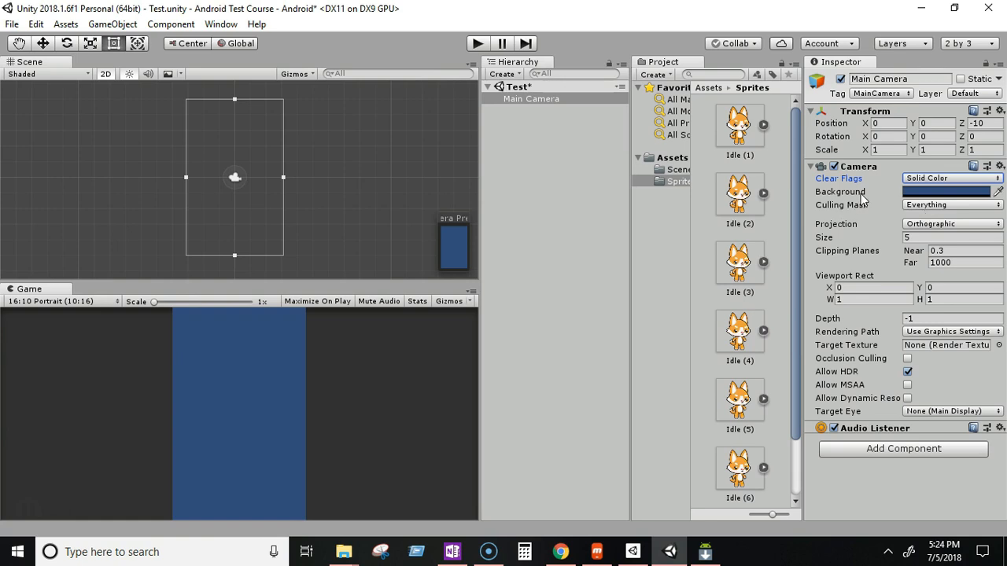
Step: Set the Main Camera's background to light cyan, hexadecimal 6AF3F6, and save the scene
{"action": "left_click", "coordinate": [922, 194]}
{"action": "left_click_drag", "start_coordinate": [769, 306], "coordinate": [768, 287]}
{"action": "left_click_drag", "start_coordinate": [697, 352], "coordinate": [688, 309]}
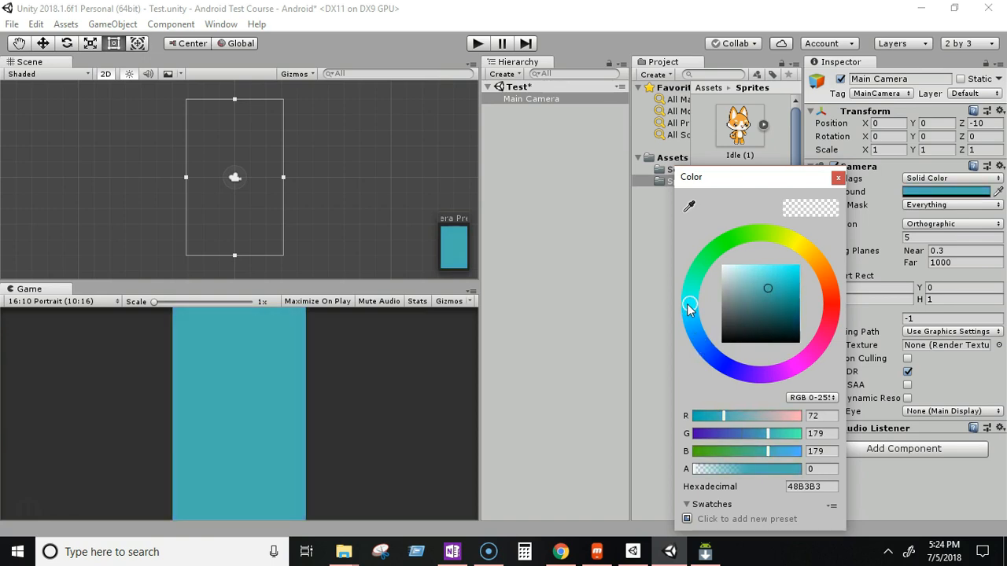
{"action": "left_click_drag", "start_coordinate": [771, 292], "coordinate": [788, 275]}
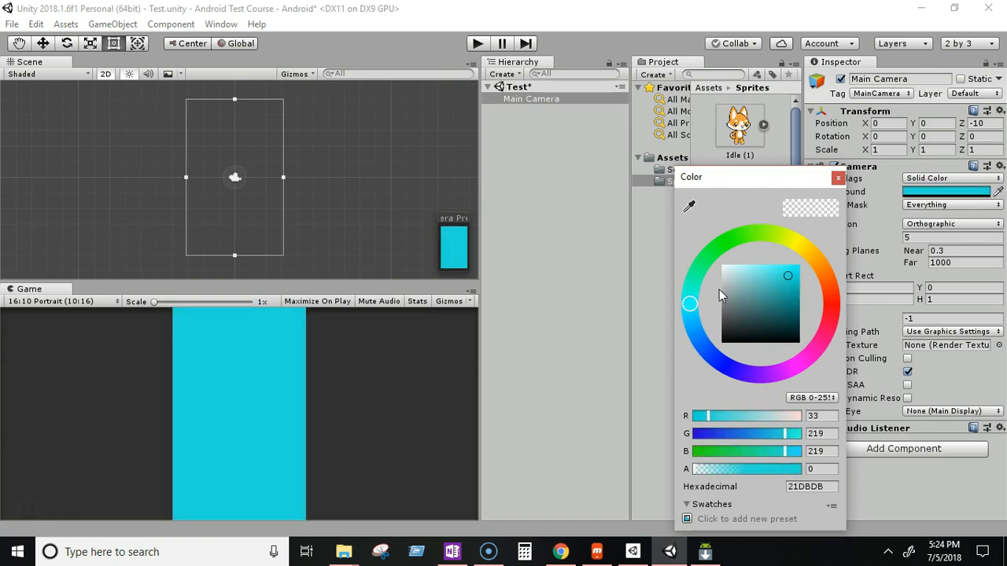
{"action": "mouse_move", "coordinate": [683, 301]}
{"action": "left_mouse_down"}
{"action": "mouse_move", "coordinate": [687, 291]}
{"action": "mouse_move", "coordinate": [679, 306]}
{"action": "left_mouse_up"}
{"action": "mouse_move", "coordinate": [787, 277]}
{"action": "left_mouse_down"}
{"action": "mouse_move", "coordinate": [752, 269]}
{"action": "mouse_move", "coordinate": [768, 272]}
{"action": "left_mouse_up"}
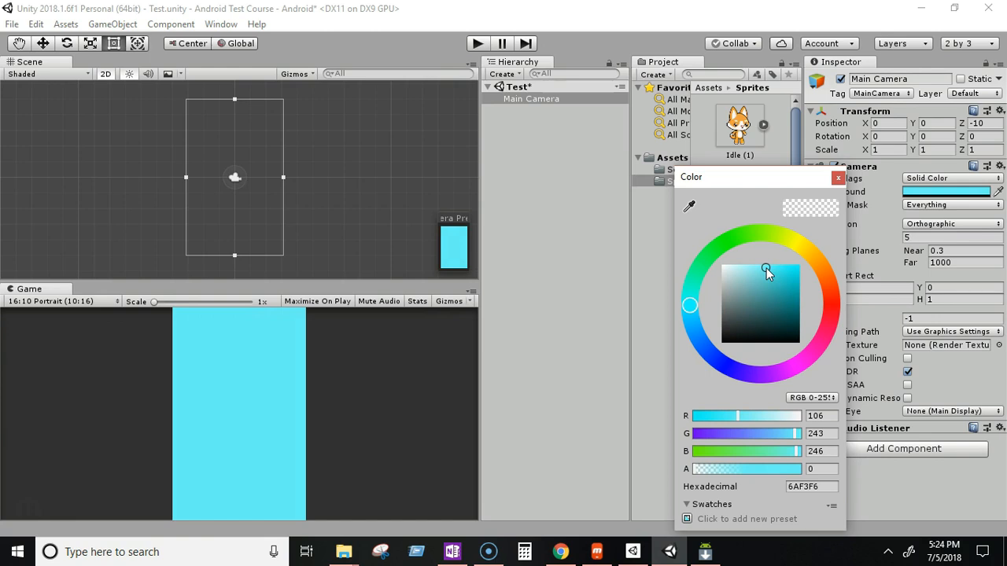
{"action": "left_click", "coordinate": [838, 178]}
{"action": "key", "text": "ctrl+s"}
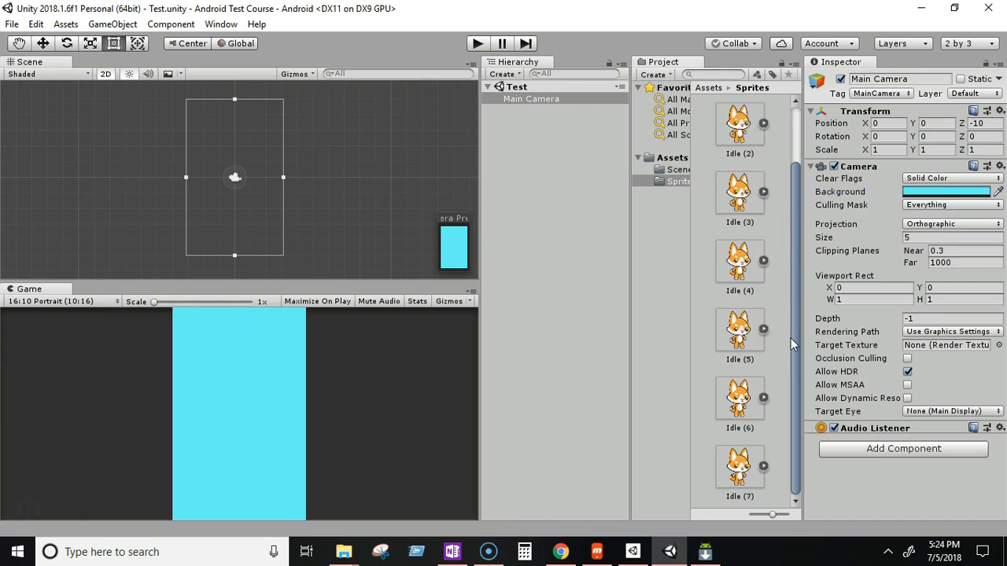
Step: Add the sprites Idle (1) to Idle (7) together to the Test scene's hierarchy to start a new animation
{"action": "left_click", "coordinate": [742, 148]}
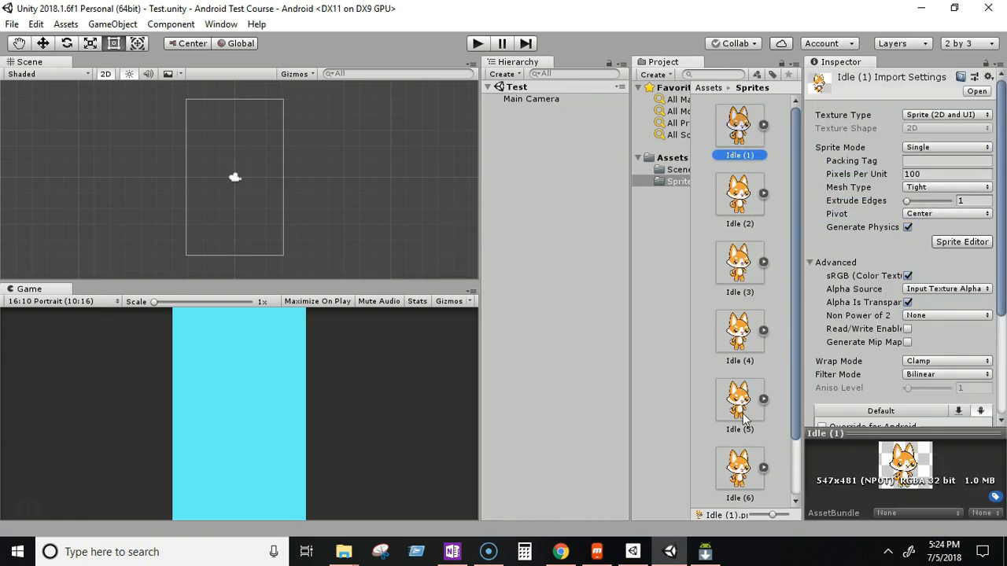
{"action": "left_click", "coordinate": [756, 467], "text": "shift"}
{"action": "scroll", "coordinate": [796, 437], "scroll_direction": "down", "scroll_amount": 2}
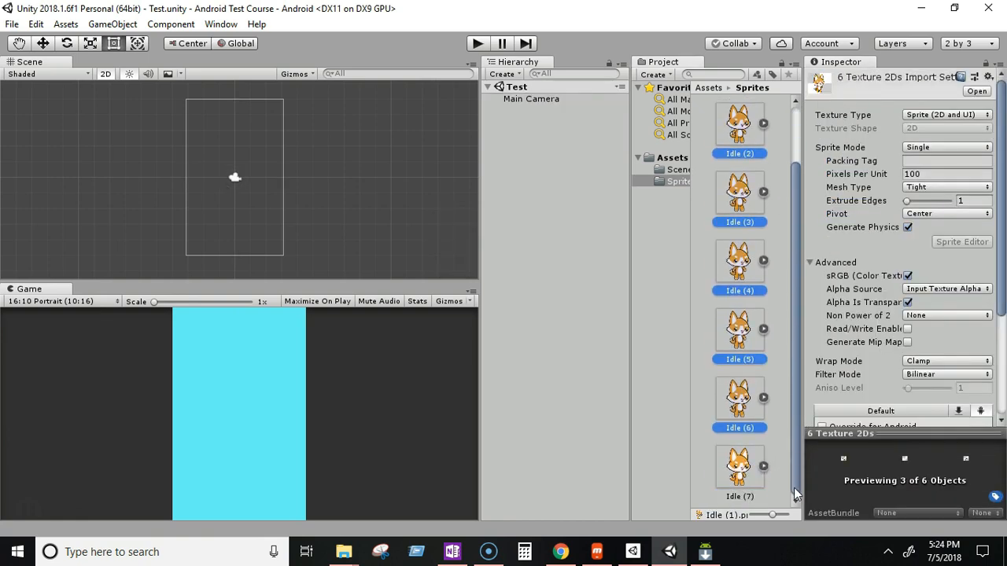
{"action": "left_click", "coordinate": [755, 478], "text": "shift"}
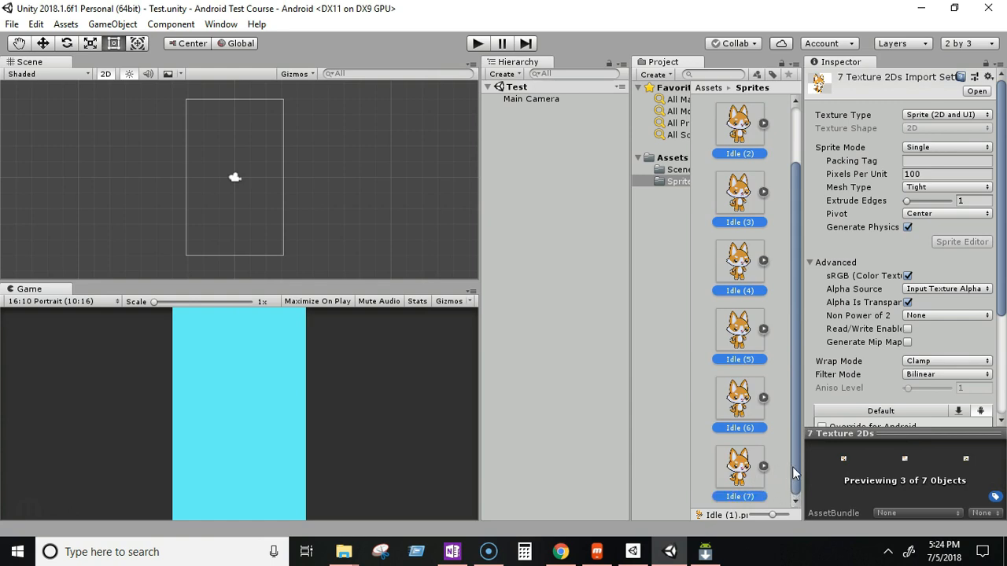
{"action": "scroll", "coordinate": [792, 467], "scroll_direction": "up", "scroll_amount": 1}
{"action": "left_click_drag", "start_coordinate": [729, 144], "coordinate": [539, 177]}
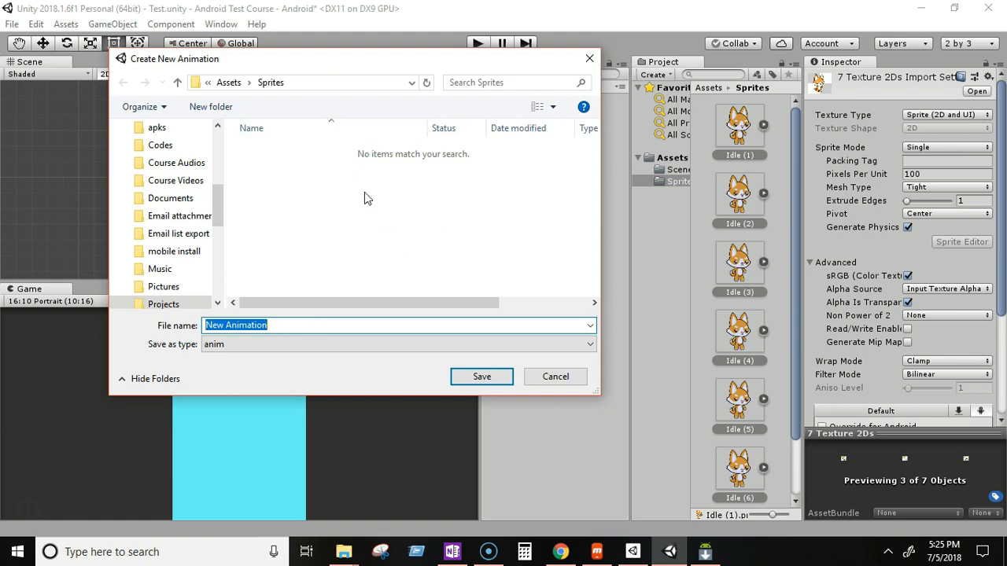
Step: Create an Animation folder inside Assets and save the new animation clip there as Cat
{"action": "left_click", "coordinate": [220, 107]}
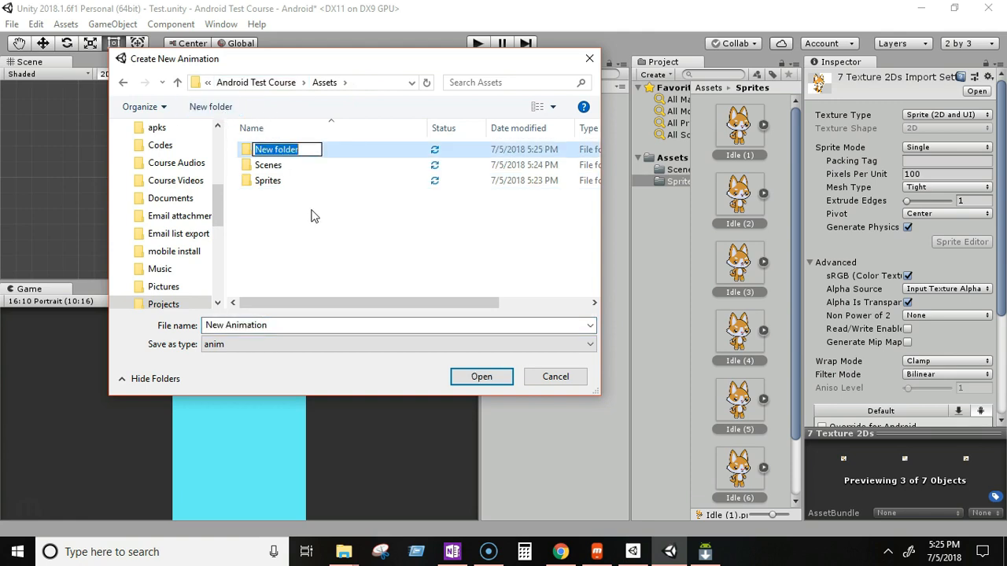
{"action": "type", "text": "Animation"}
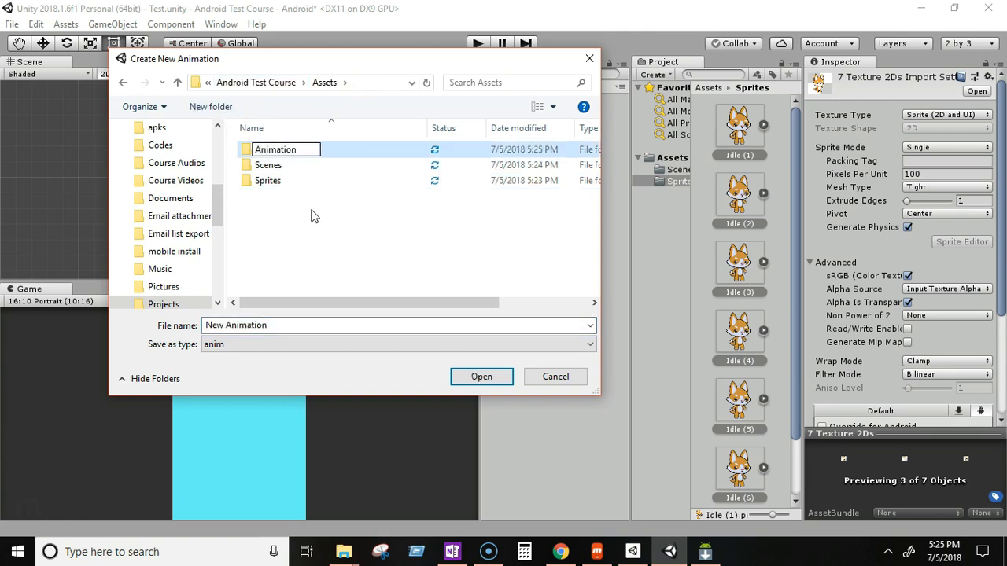
{"action": "left_click", "coordinate": [349, 154]}
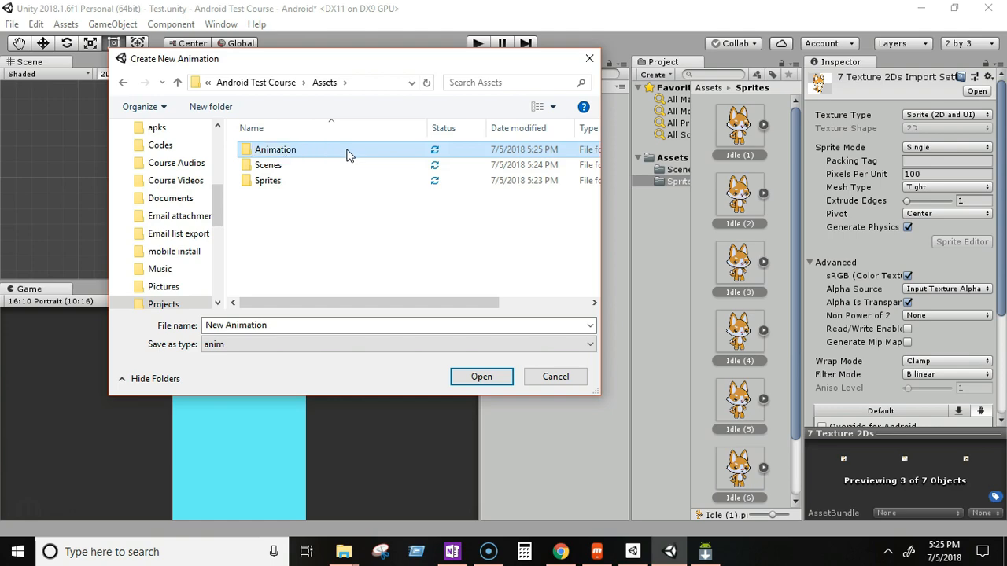
{"action": "double_click", "coordinate": [349, 154]}
{"action": "type", "text": "Cat"}
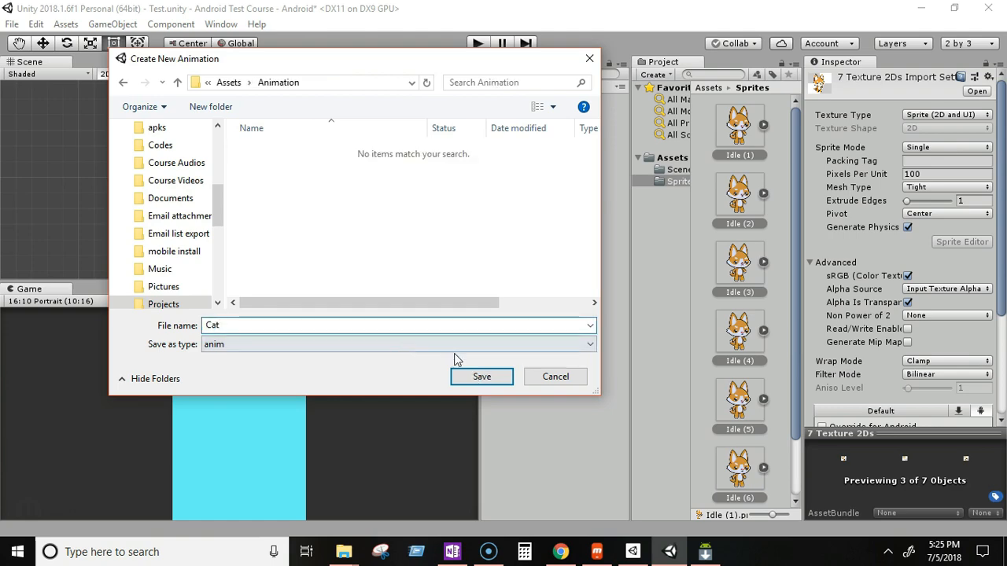
{"action": "left_click", "coordinate": [467, 376]}
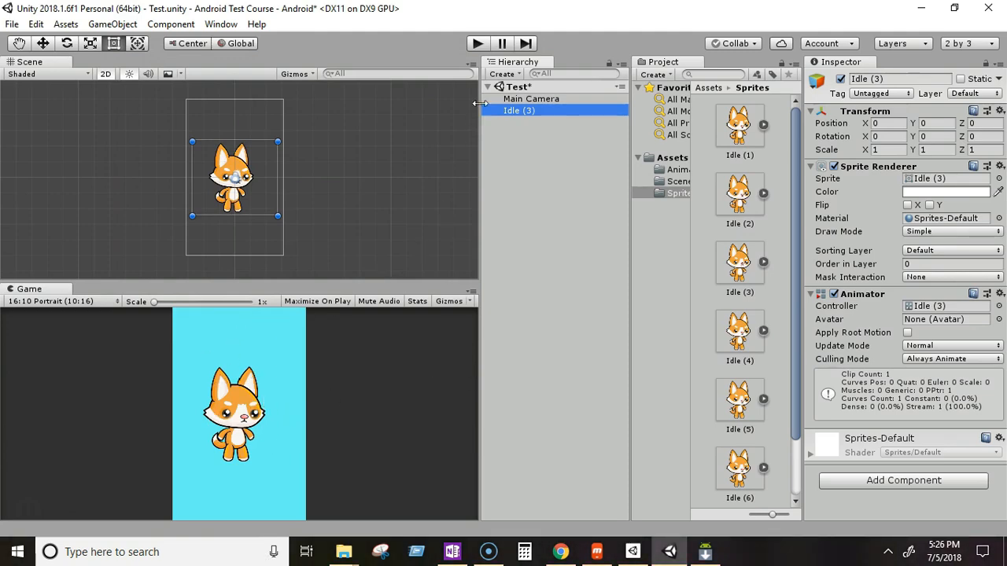
Step: Run the scene to watch the idle animation in an enlarged Game view, and stop it
{"action": "left_click", "coordinate": [477, 44]}
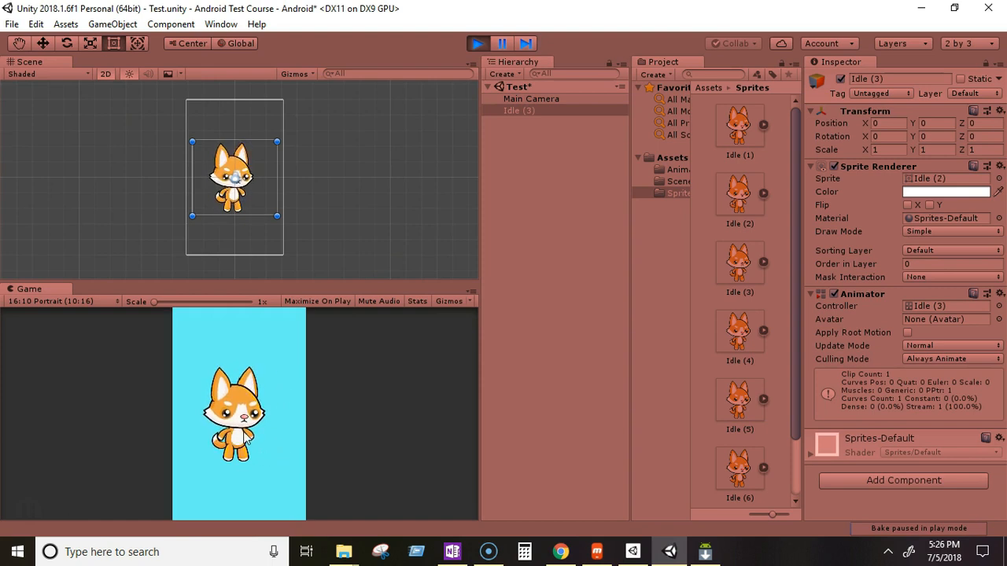
{"action": "left_click_drag", "start_coordinate": [299, 282], "coordinate": [355, 234]}
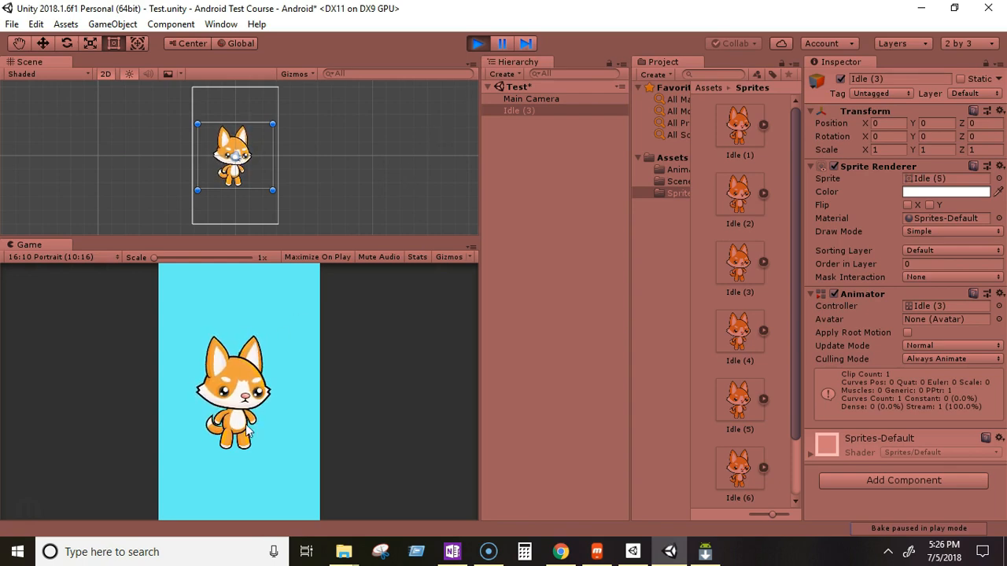
{"action": "left_click", "coordinate": [478, 43]}
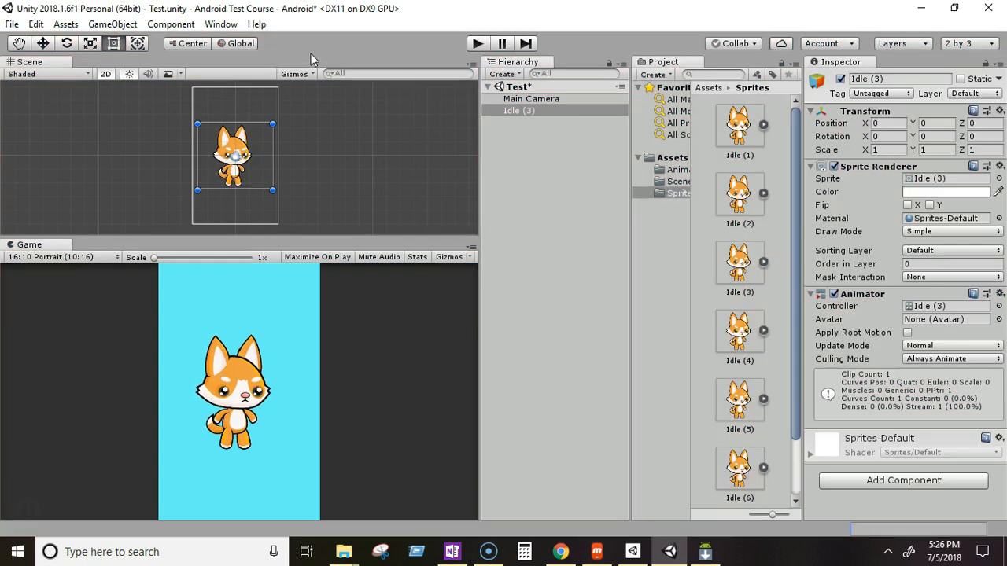
Step: Open the Animation window clear of the Game view and show the Cat clip of the Idle (3) object
{"action": "left_click", "coordinate": [224, 26]}
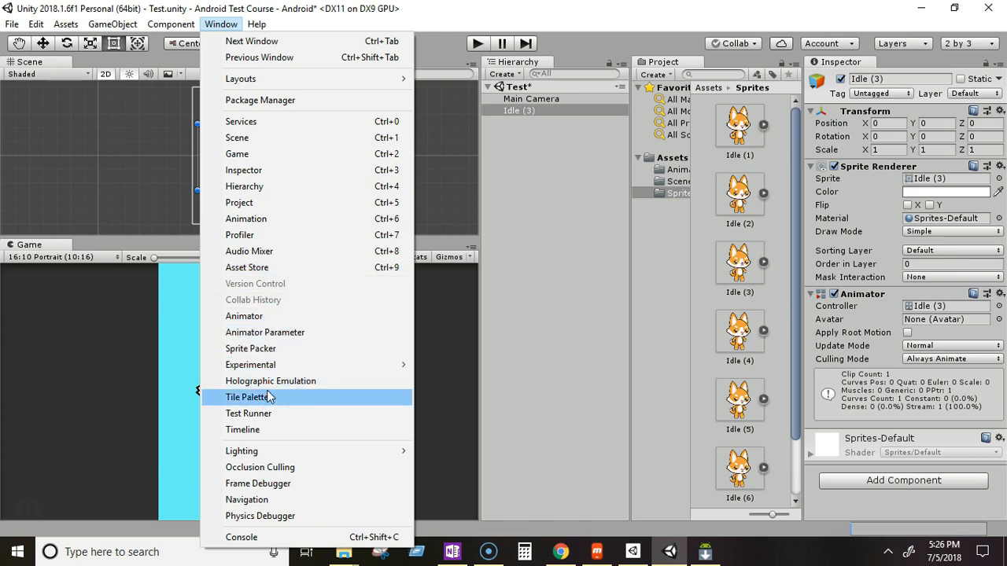
{"action": "left_click", "coordinate": [260, 226]}
{"action": "left_click_drag", "start_coordinate": [389, 240], "coordinate": [569, 155]}
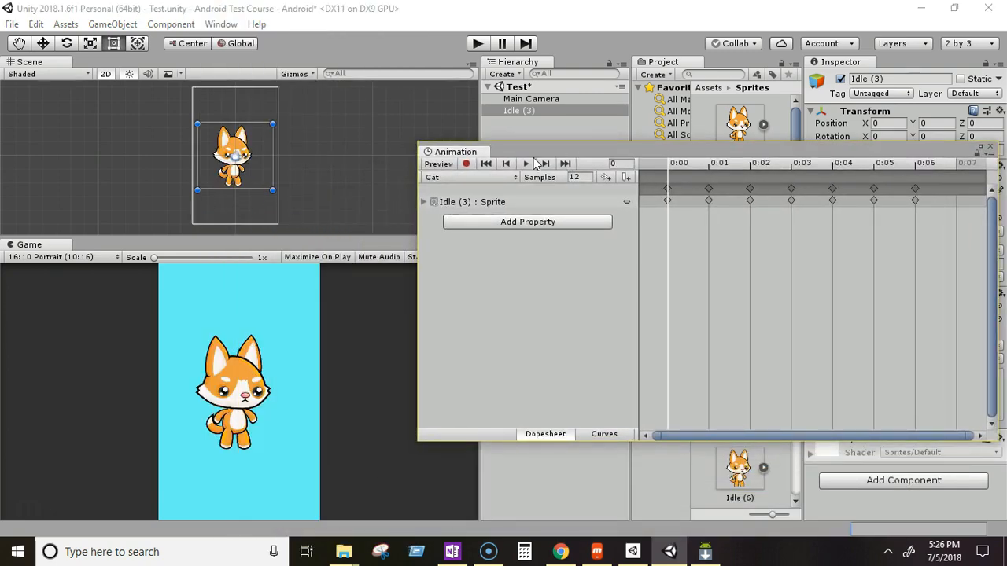
{"action": "left_click", "coordinate": [525, 110]}
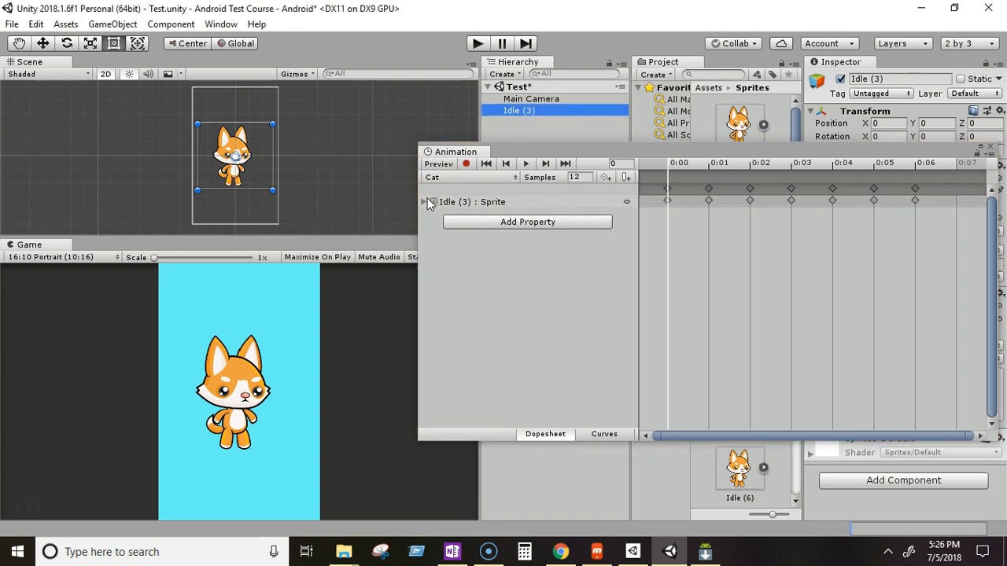
Step: Try sample rates of 20, 10 and 15 for the Cat clip, previewing the playback
{"action": "left_click", "coordinate": [581, 178]}
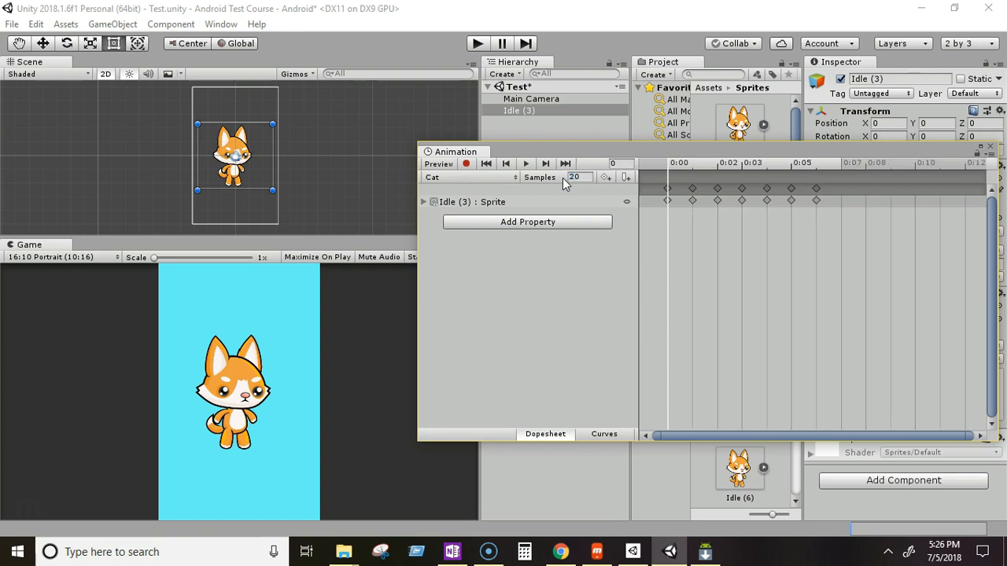
{"action": "left_click", "coordinate": [527, 164]}
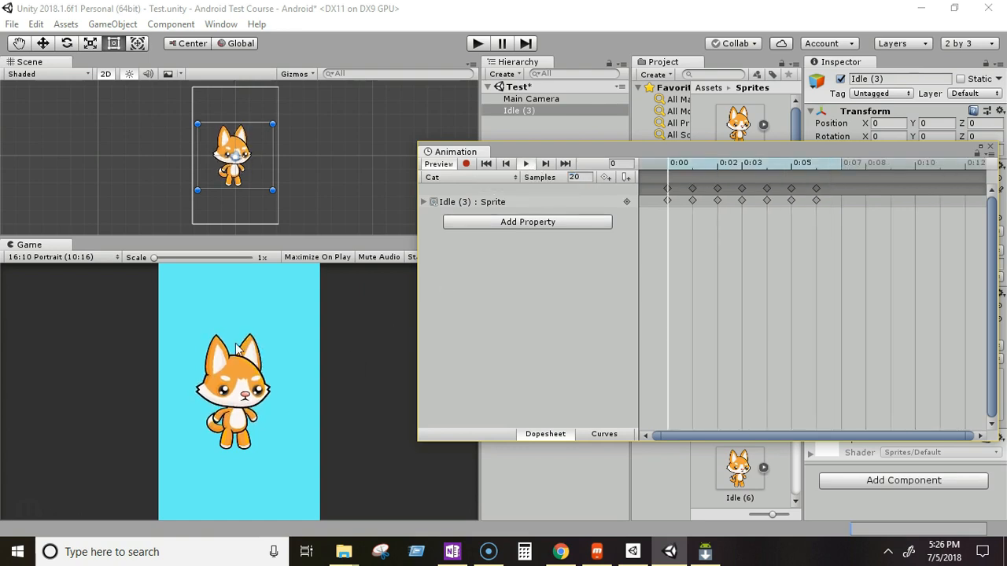
{"action": "left_click", "coordinate": [581, 178]}
{"action": "type", "text": "10"}
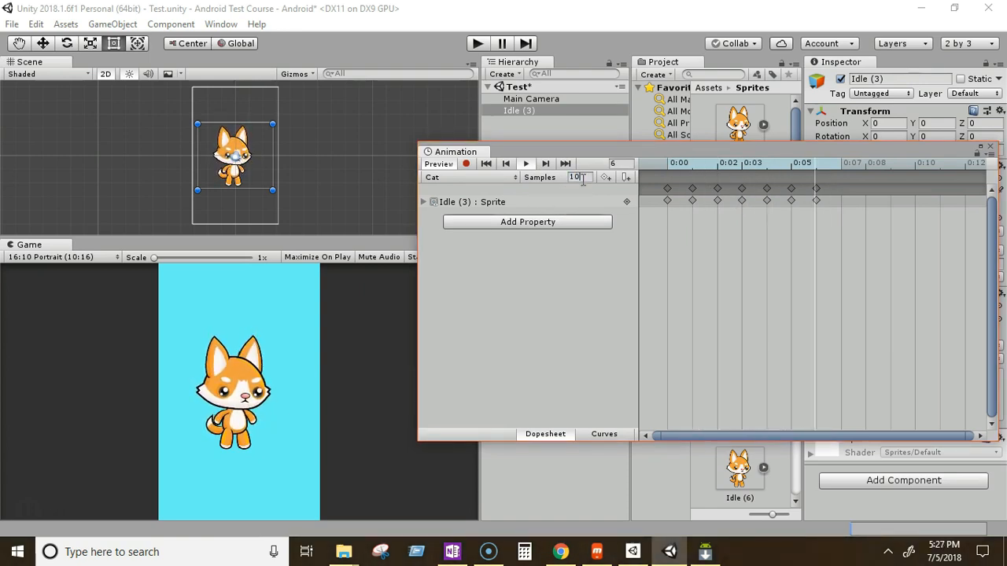
{"action": "key", "text": "Return"}
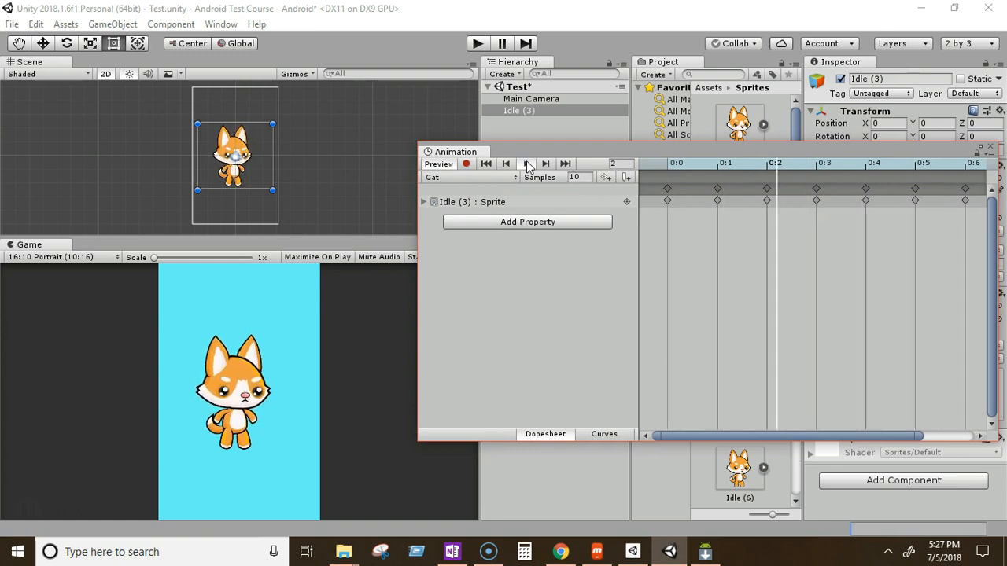
{"action": "left_click", "coordinate": [526, 163]}
{"action": "left_click", "coordinate": [586, 177]}
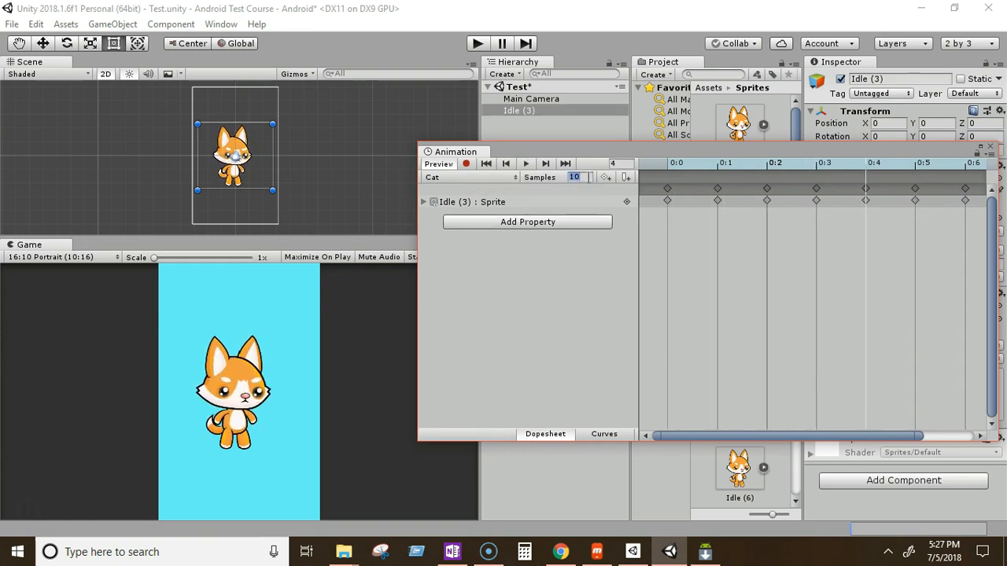
{"action": "key", "text": "Return"}
{"action": "left_click", "coordinate": [525, 163]}
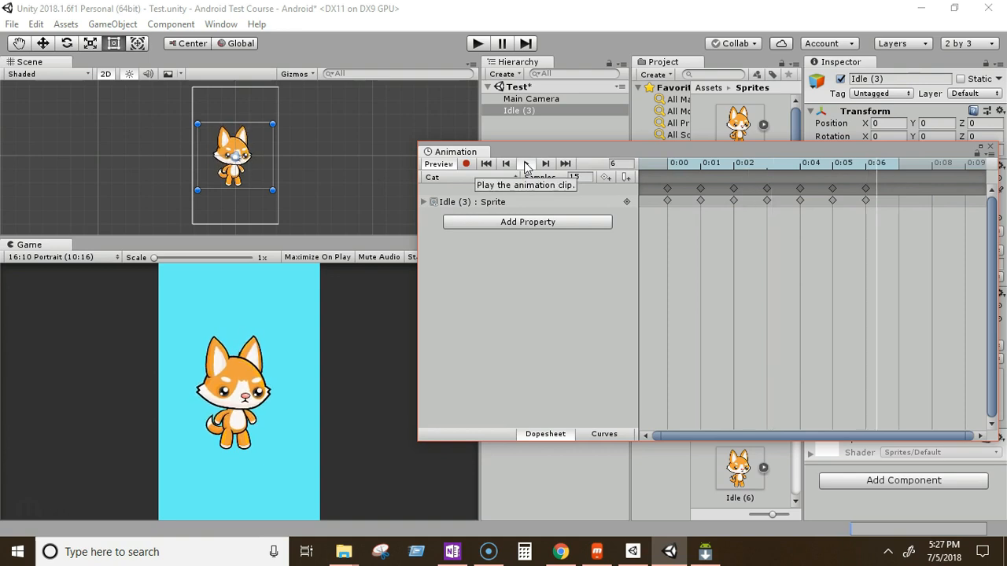
{"action": "left_click", "coordinate": [525, 164]}
Step: Set the Cat clip's samples to 10, preview the playback and close the Animation window
{"action": "left_click", "coordinate": [586, 177]}
{"action": "type", "text": "1"}
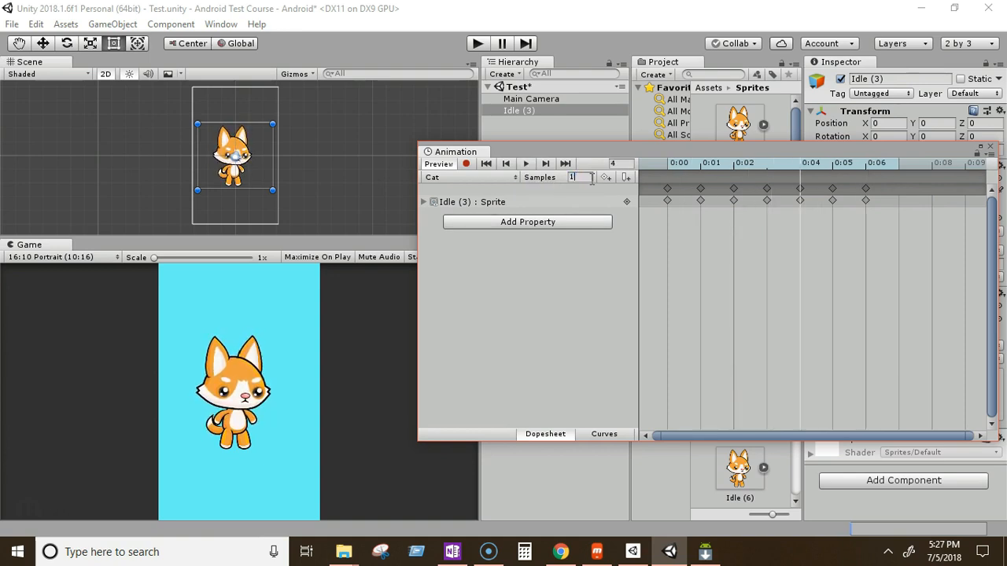
{"action": "key", "text": "Return"}
{"action": "left_click", "coordinate": [526, 164]}
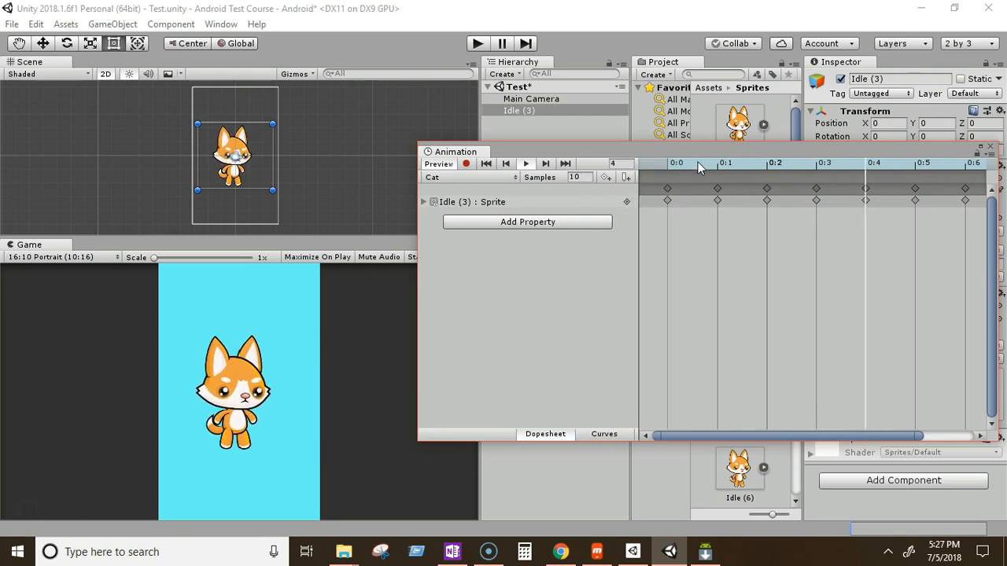
{"action": "left_click_drag", "start_coordinate": [699, 156], "coordinate": [583, 162]}
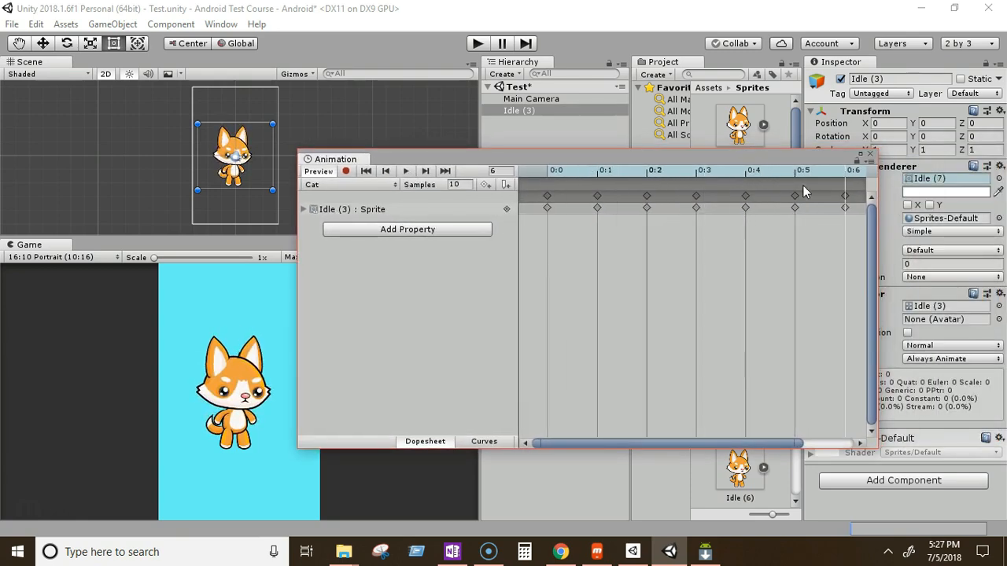
{"action": "left_click", "coordinate": [870, 154]}
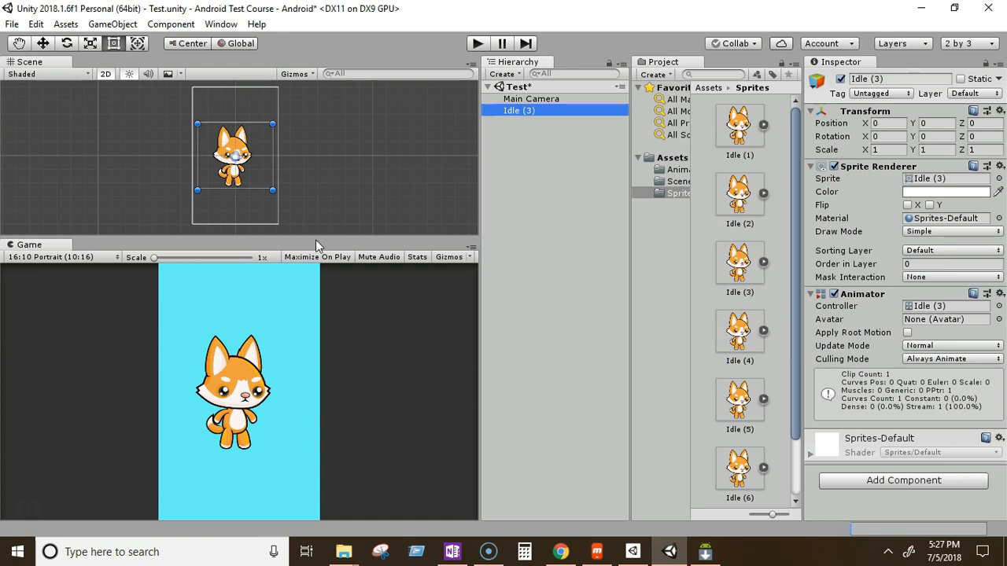
Step: Enlarge the Game view slightly and open the Build Settings to view the Android build options
{"action": "left_click_drag", "start_coordinate": [315, 238], "coordinate": [317, 229]}
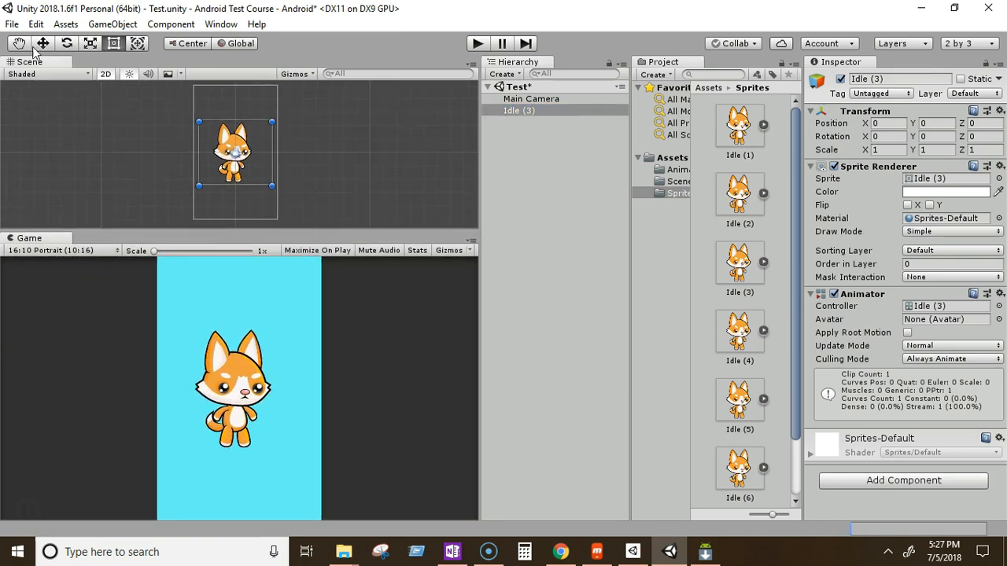
{"action": "left_click", "coordinate": [13, 24]}
{"action": "left_click", "coordinate": [49, 168]}
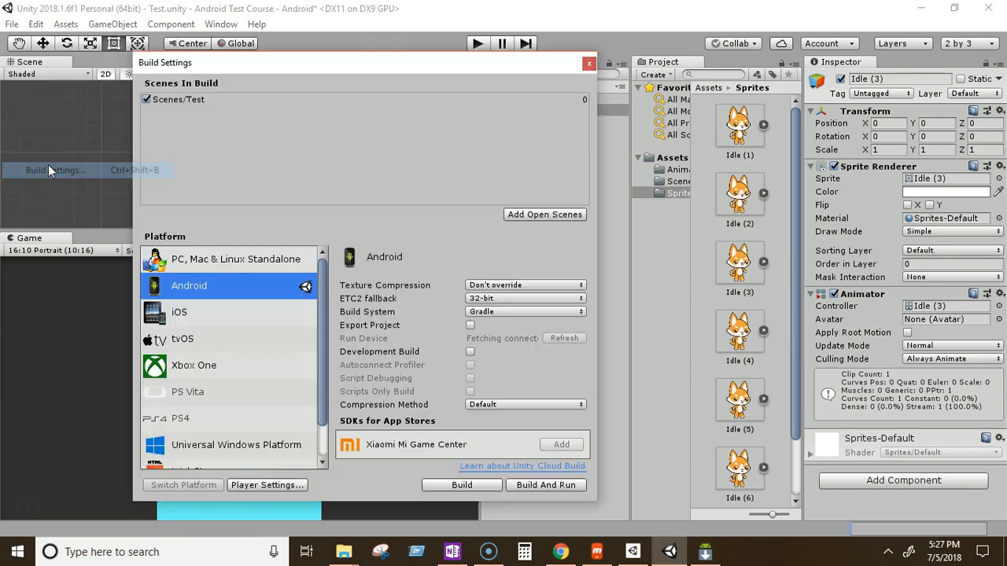
{"action": "left_click_drag", "start_coordinate": [270, 70], "coordinate": [179, 116]}
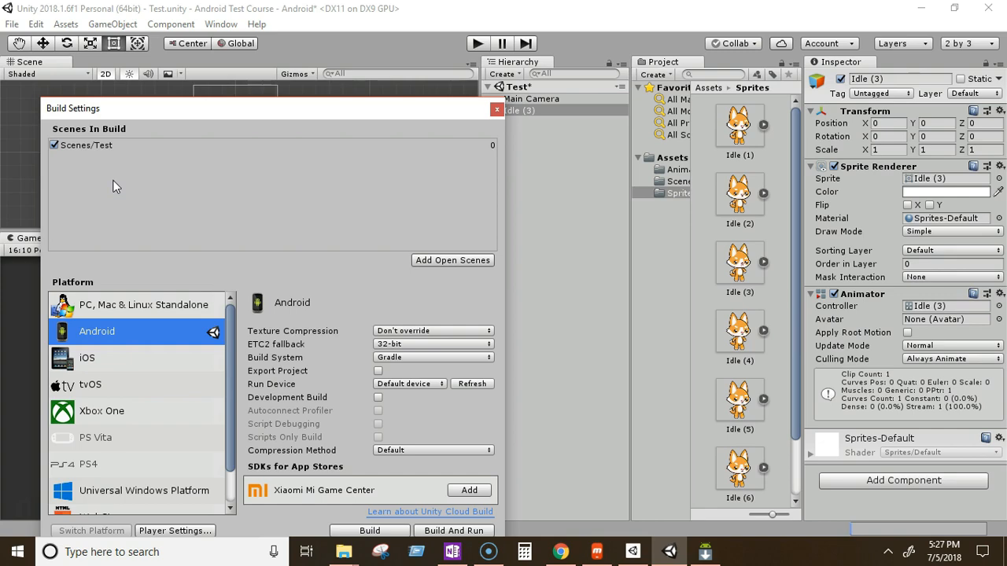
{"action": "left_click_drag", "start_coordinate": [187, 124], "coordinate": [168, 65]}
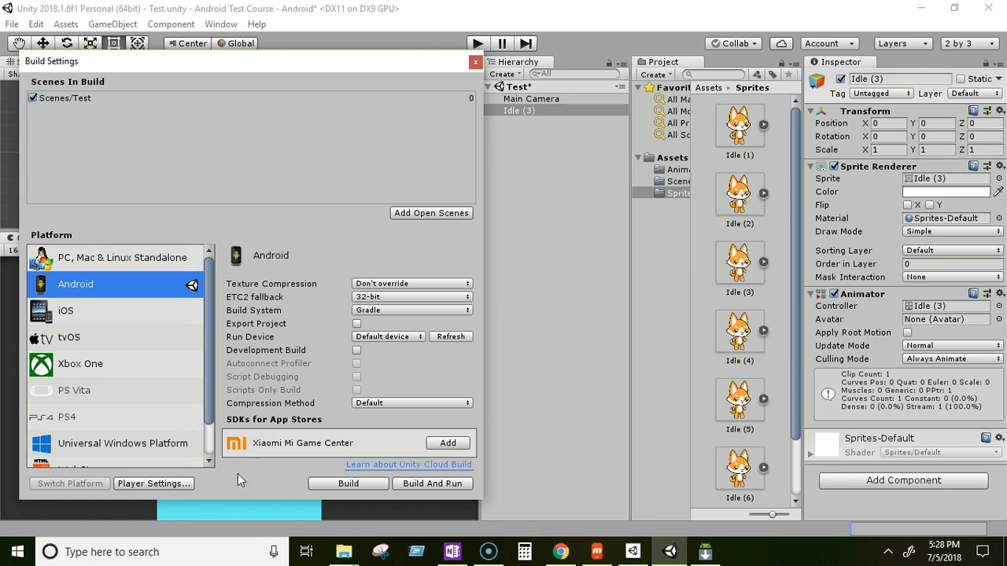
Step: Open the Player Settings and set the company name to Charger Games
{"action": "left_click", "coordinate": [166, 484]}
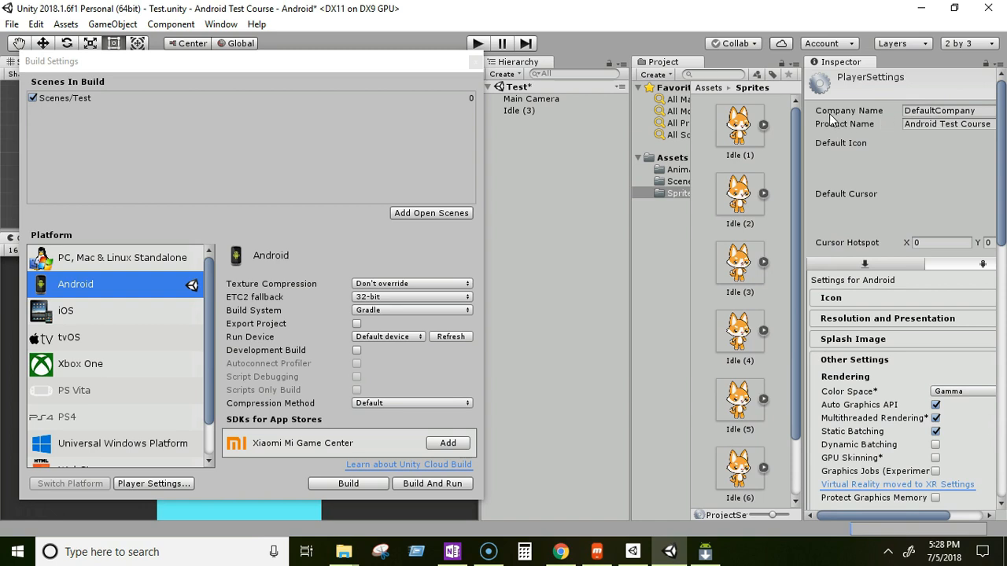
{"action": "left_click", "coordinate": [928, 110]}
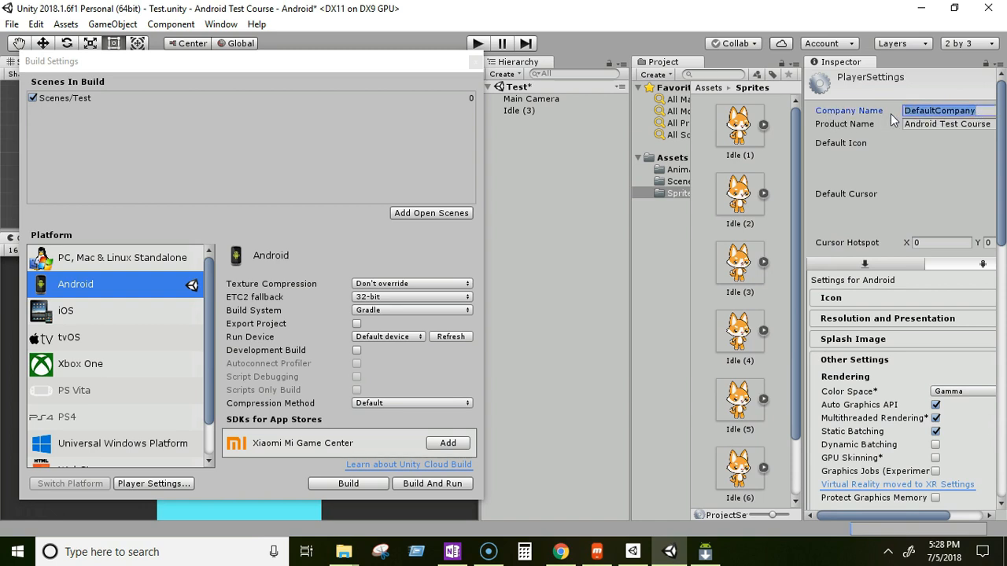
{"action": "type", "text": "Charger "}
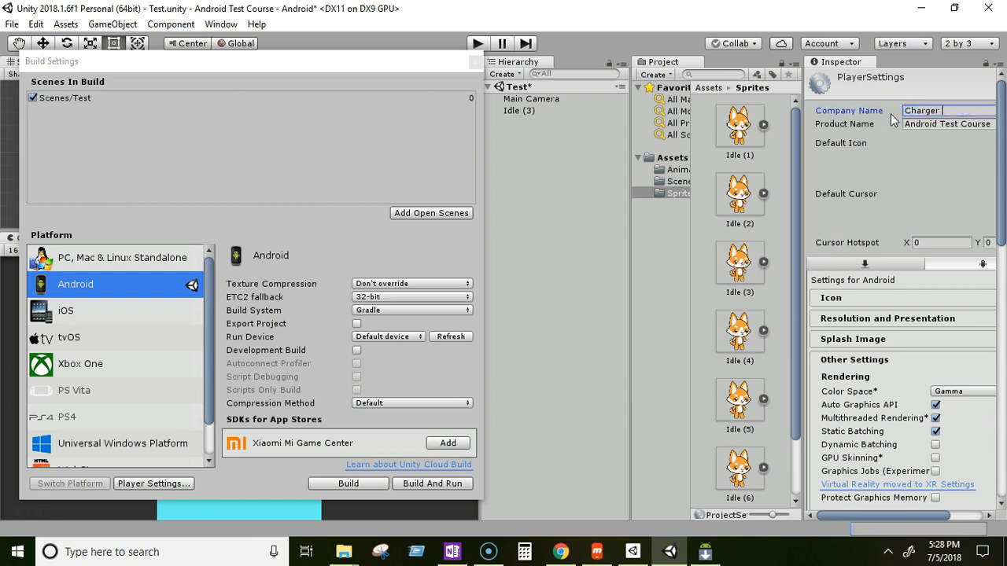
{"action": "type", "text": "Games"}
Step: Expand the Android Icon settings and assign the Idle (1) sprite as the Default Icon
{"action": "left_click_drag", "start_coordinate": [1005, 144], "coordinate": [1005, 150]}
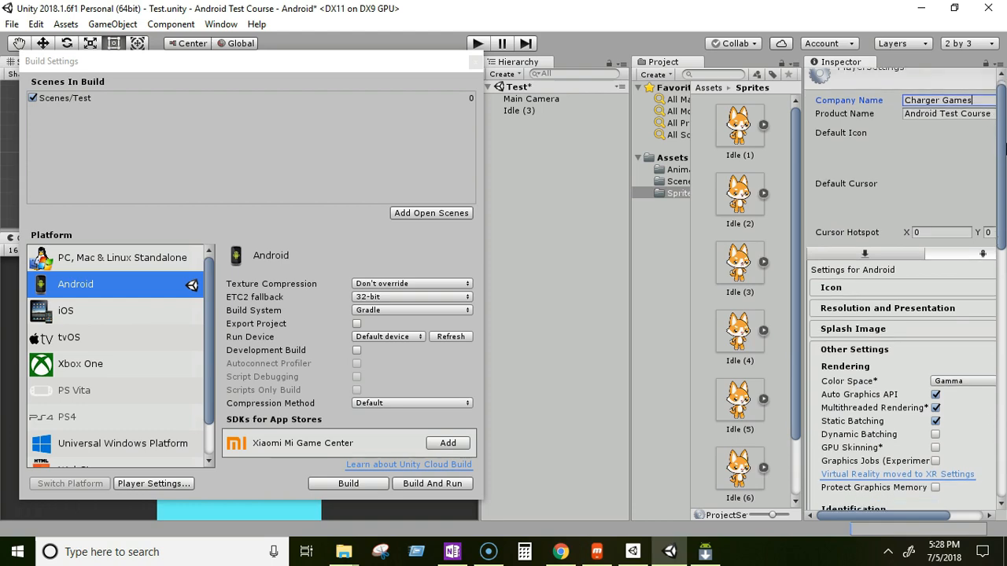
{"action": "scroll", "coordinate": [904, 155], "scroll_direction": "down", "scroll_amount": 5}
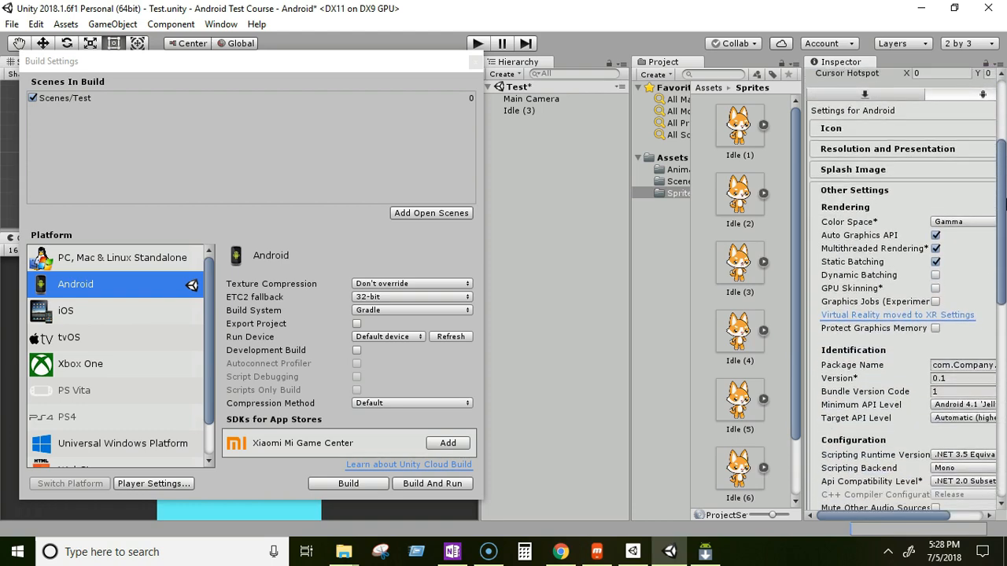
{"action": "left_click", "coordinate": [871, 118]}
{"action": "left_click_drag", "start_coordinate": [1004, 194], "coordinate": [1005, 118]}
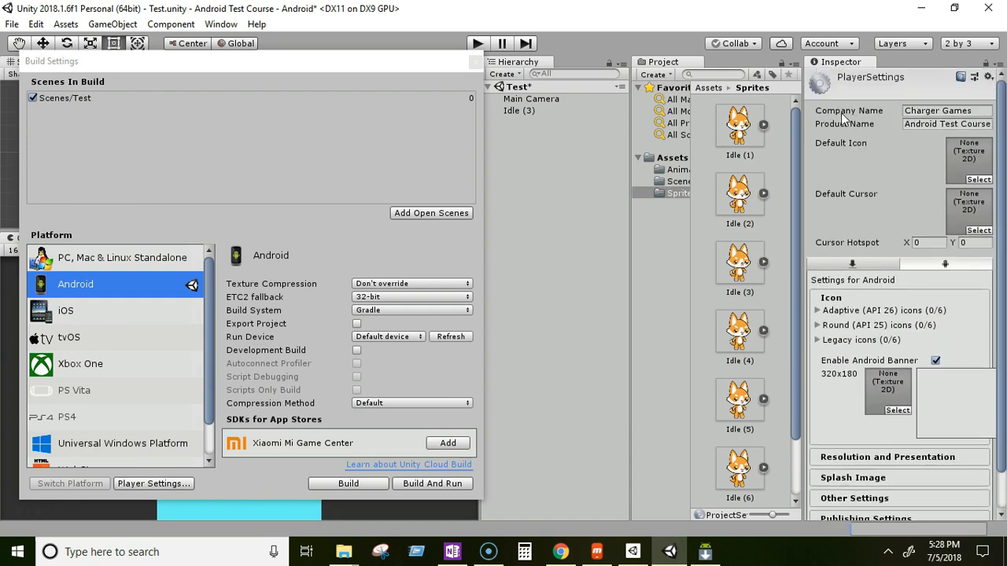
{"action": "left_click_drag", "start_coordinate": [1004, 191], "coordinate": [1005, 165]}
{"action": "left_click_drag", "start_coordinate": [744, 130], "coordinate": [968, 177]}
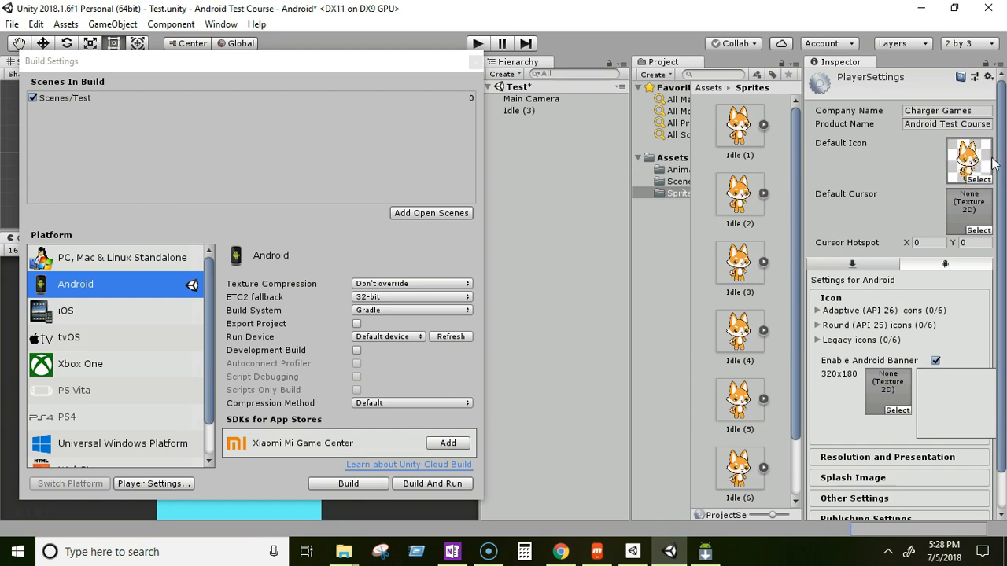
Step: Expand the Resolution and Presentation settings in a wider Inspector and close the Build Settings window
{"action": "scroll", "coordinate": [1004, 154], "scroll_direction": "down", "scroll_amount": 1}
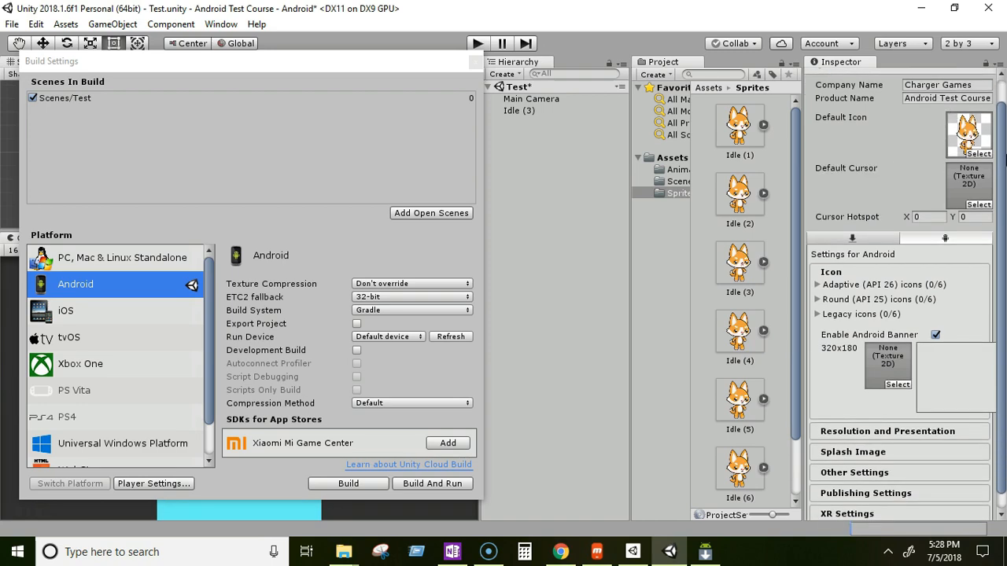
{"action": "scroll", "coordinate": [1004, 236], "scroll_direction": "down", "scroll_amount": 2}
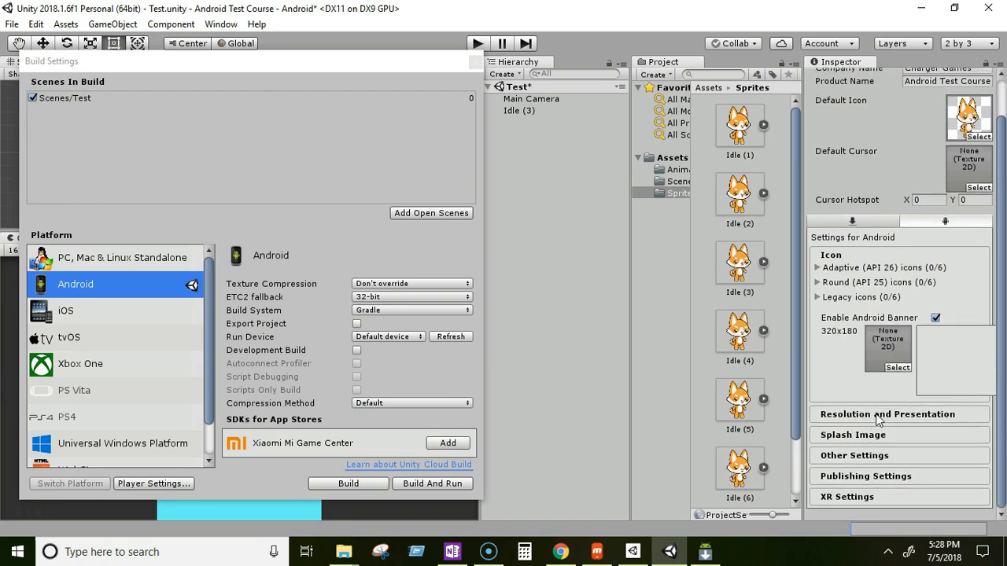
{"action": "left_click", "coordinate": [873, 415]}
{"action": "scroll", "coordinate": [874, 393], "scroll_direction": "down", "scroll_amount": 8}
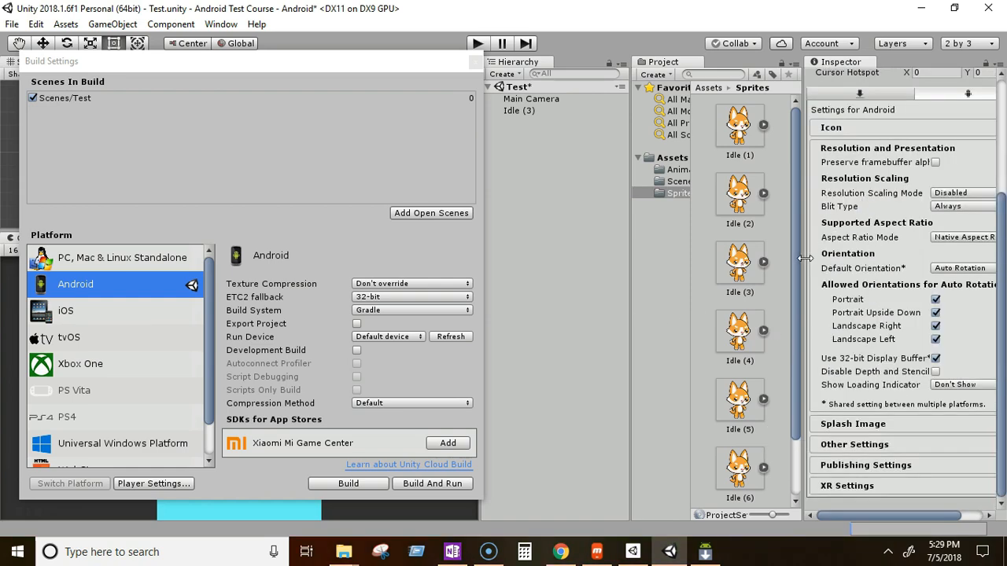
{"action": "left_click_drag", "start_coordinate": [803, 260], "coordinate": [656, 260]}
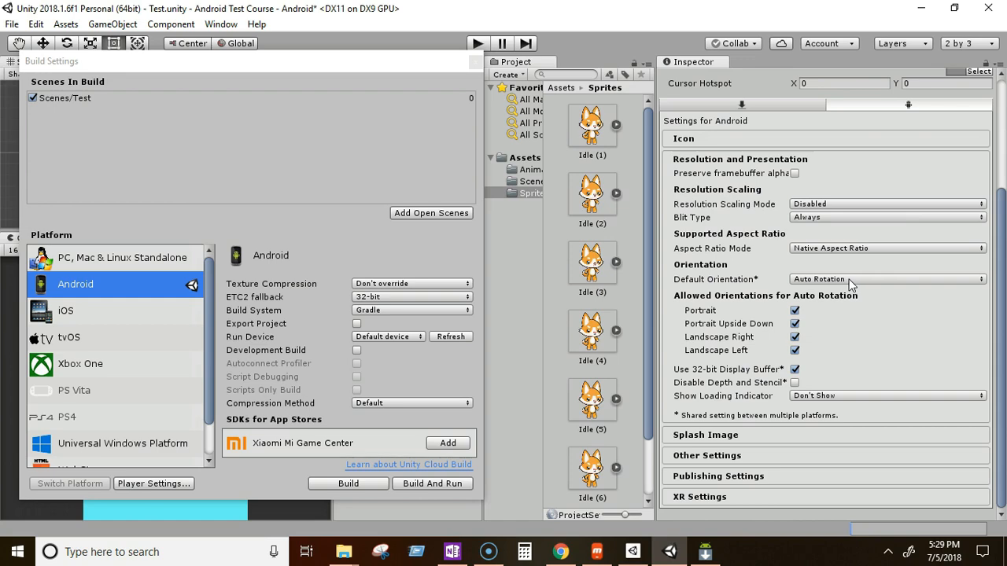
{"action": "left_click", "coordinate": [474, 62]}
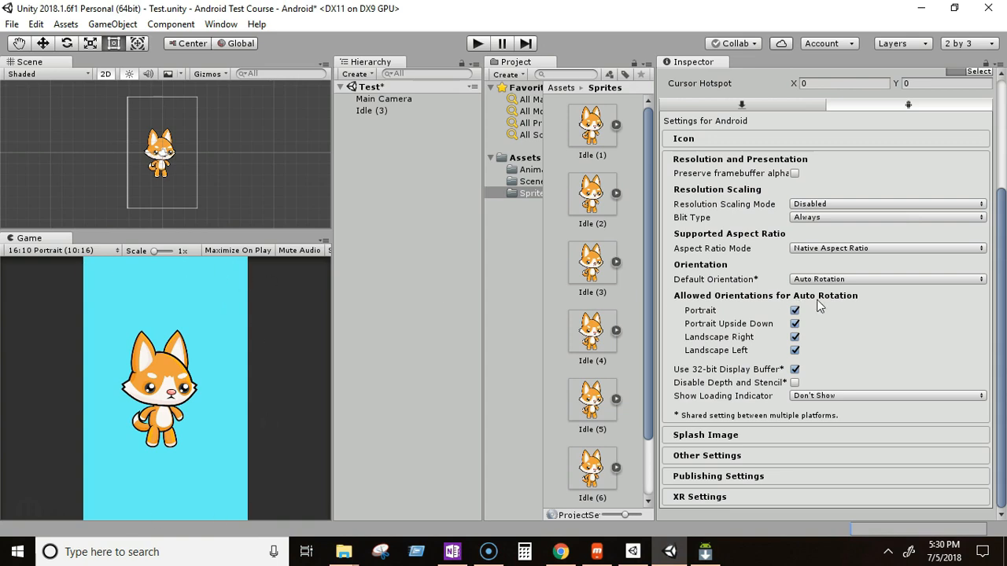
Step: Set the Default Orientation of the Android player to Portrait
{"action": "left_click", "coordinate": [848, 279]}
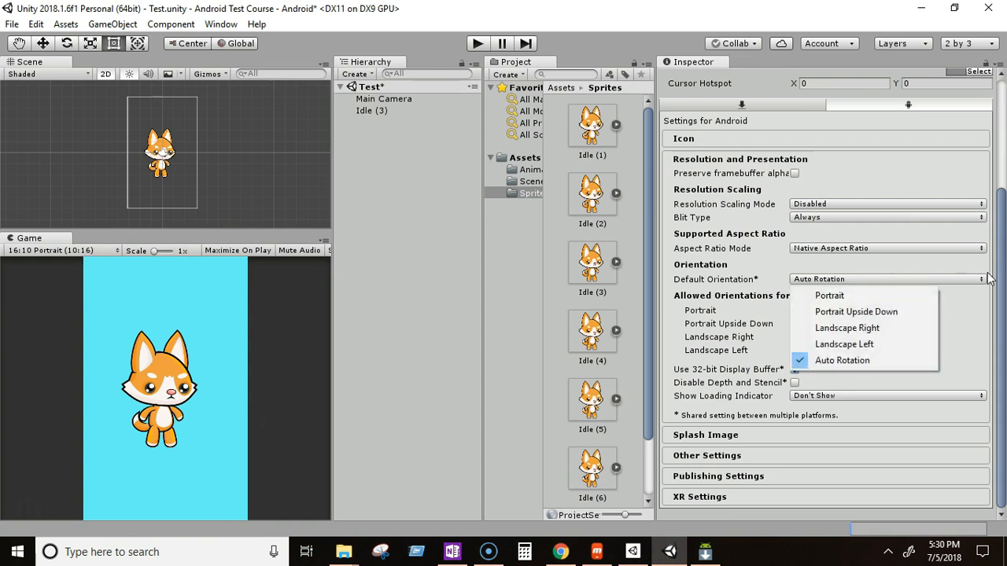
{"action": "left_click", "coordinate": [829, 296]}
{"action": "left_click", "coordinate": [861, 353]}
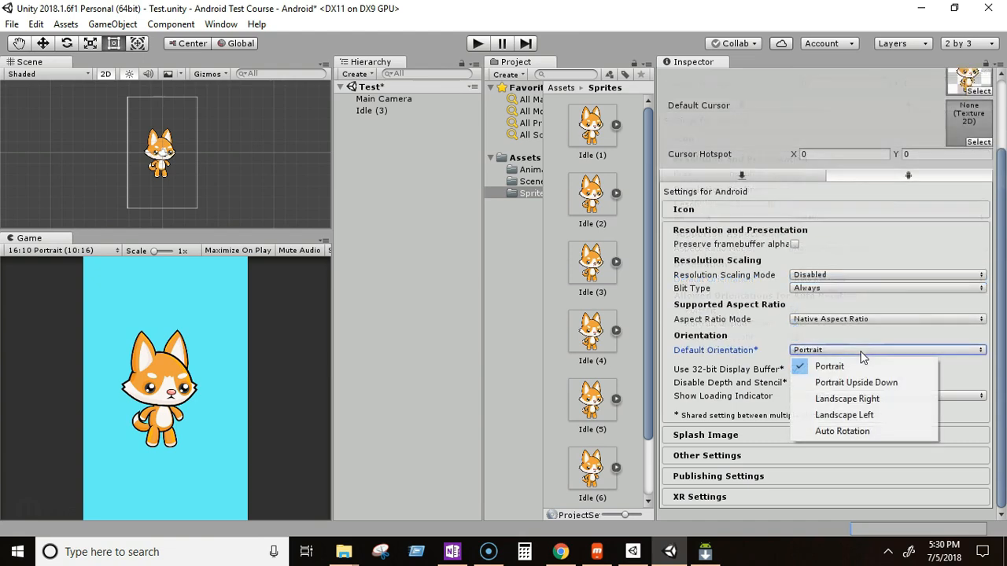
{"action": "left_click", "coordinate": [832, 367]}
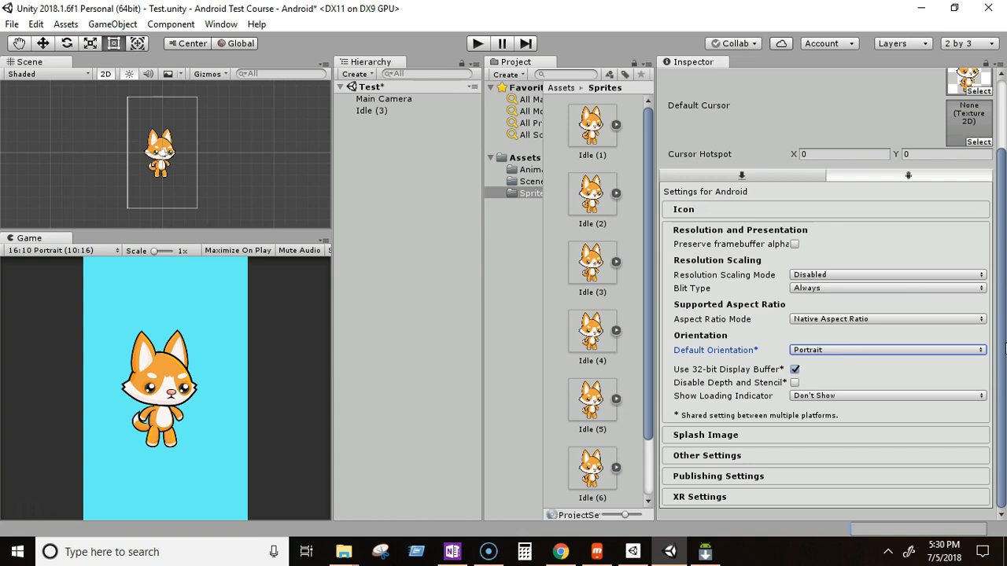
Step: Expand Other Settings and set the package name to com.chargergames.androidTest
{"action": "left_click", "coordinate": [714, 456]}
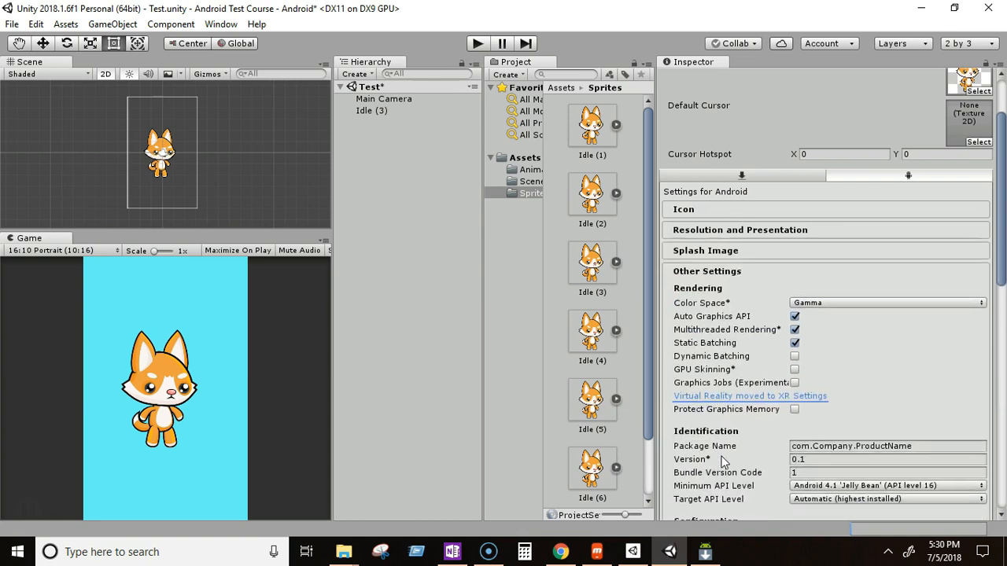
{"action": "left_click_drag", "start_coordinate": [999, 258], "coordinate": [942, 321]}
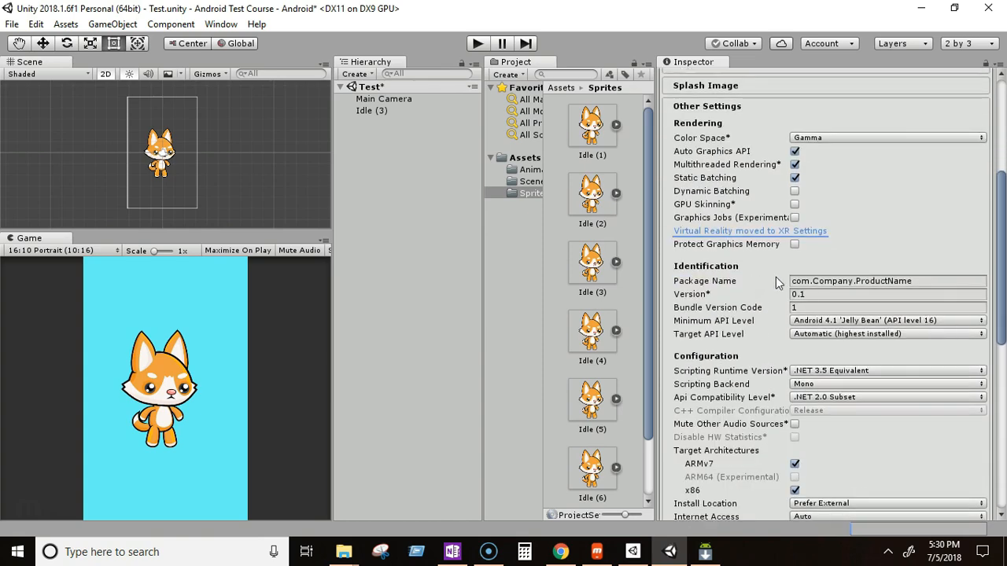
{"action": "left_click", "coordinate": [931, 284]}
{"action": "left_click_drag", "start_coordinate": [932, 285], "coordinate": [774, 285]}
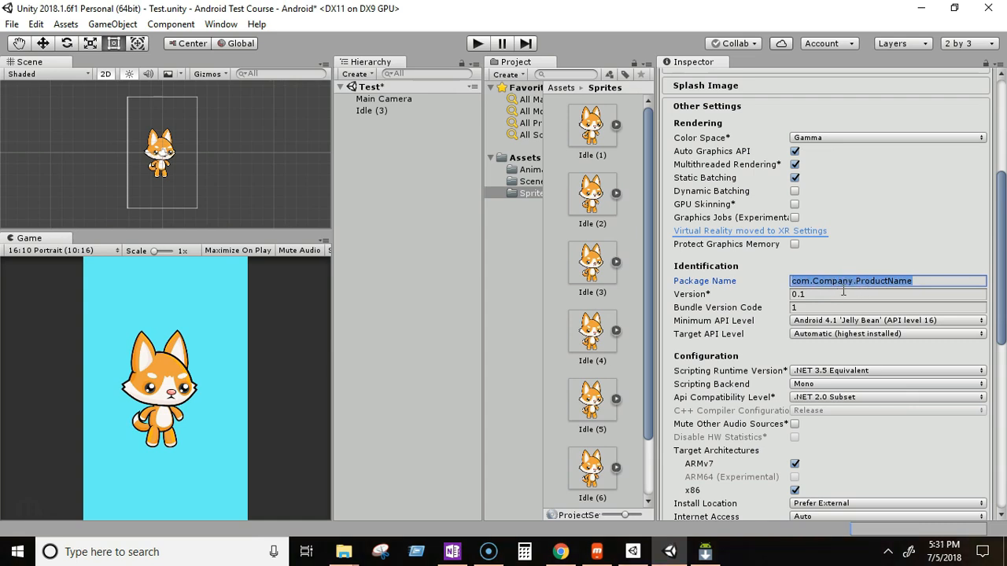
{"action": "type", "text": "com."}
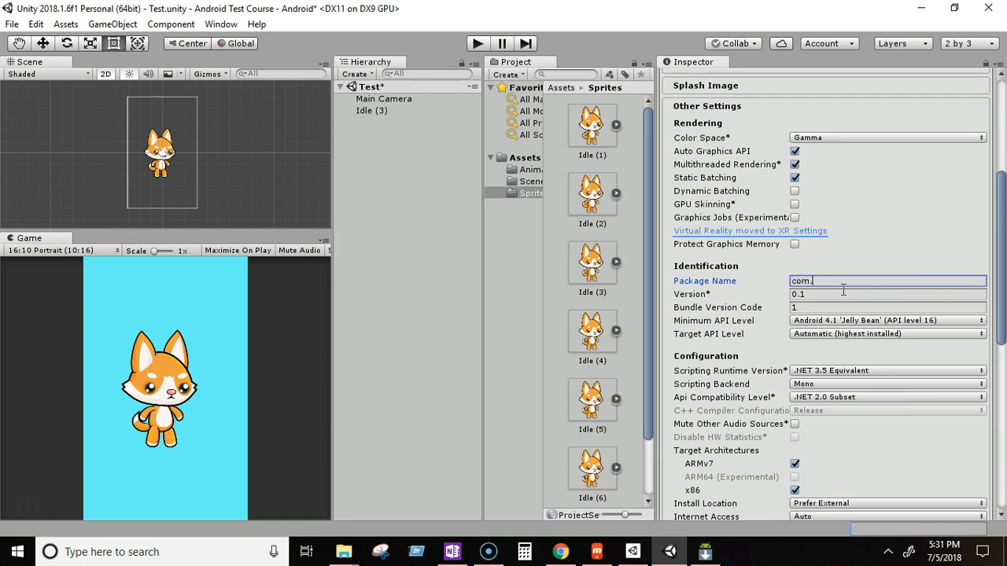
{"action": "type", "text": "chargergames.androidTest"}
Step: Disable the x86 target architecture and Android TV Compatibility in Other Settings
{"action": "scroll", "coordinate": [892, 328], "scroll_direction": "down", "scroll_amount": 3}
{"action": "scroll", "coordinate": [892, 328], "scroll_direction": "down", "scroll_amount": 5}
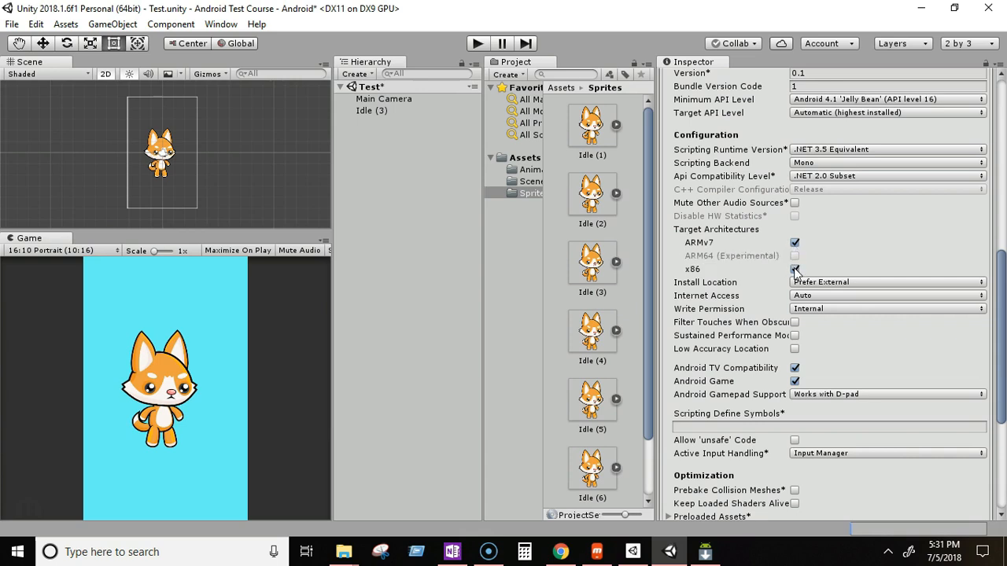
{"action": "left_click", "coordinate": [795, 269]}
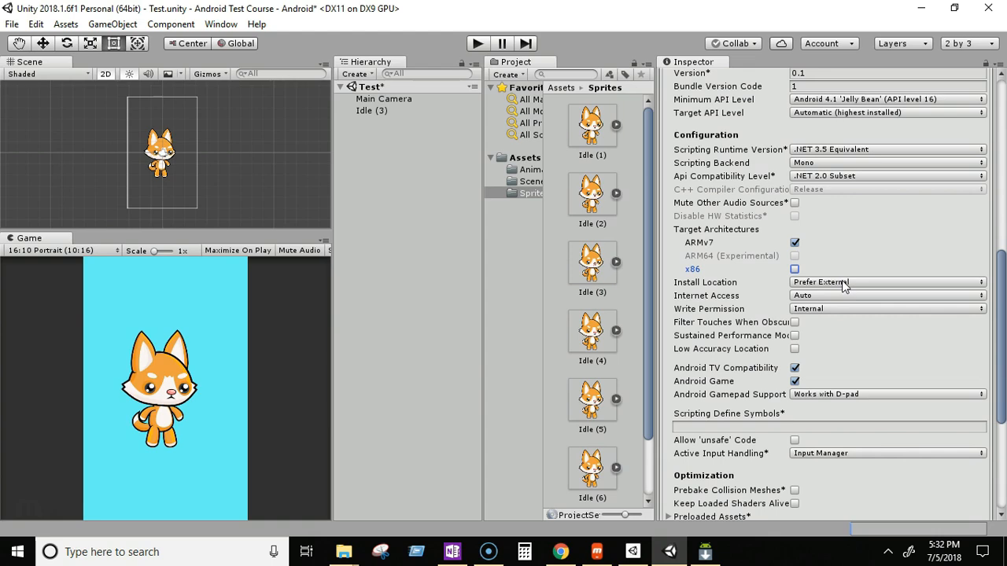
{"action": "left_click_drag", "start_coordinate": [1001, 300], "coordinate": [1004, 346]}
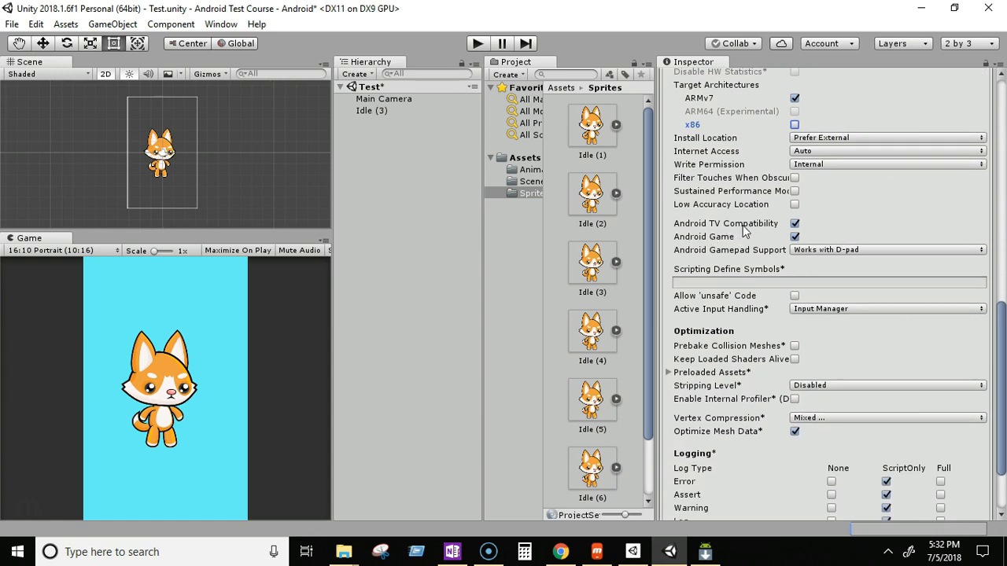
{"action": "left_click", "coordinate": [795, 224]}
{"action": "scroll", "coordinate": [999, 397], "scroll_direction": "down", "scroll_amount": 3}
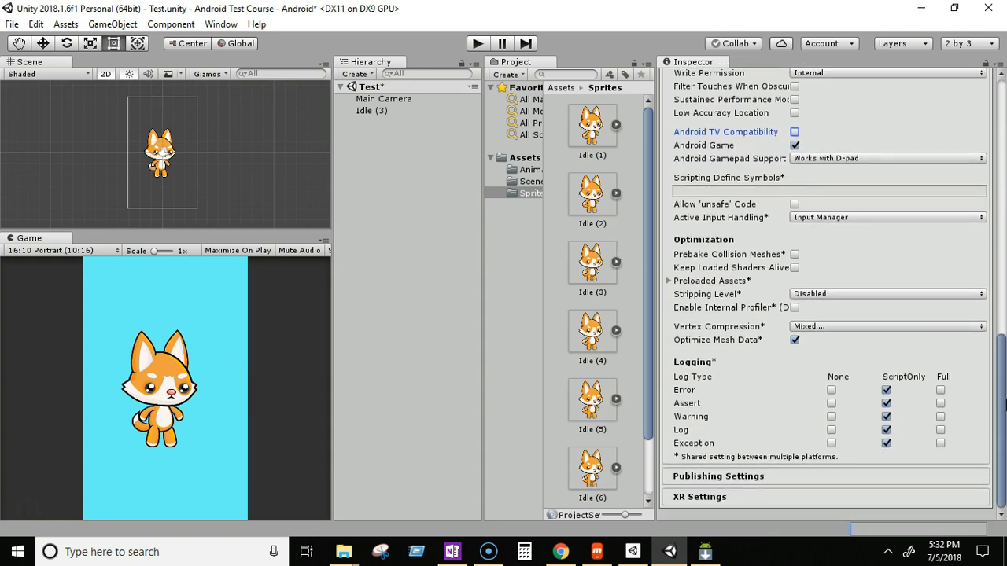
{"action": "left_click_drag", "start_coordinate": [1003, 403], "coordinate": [1004, 118]}
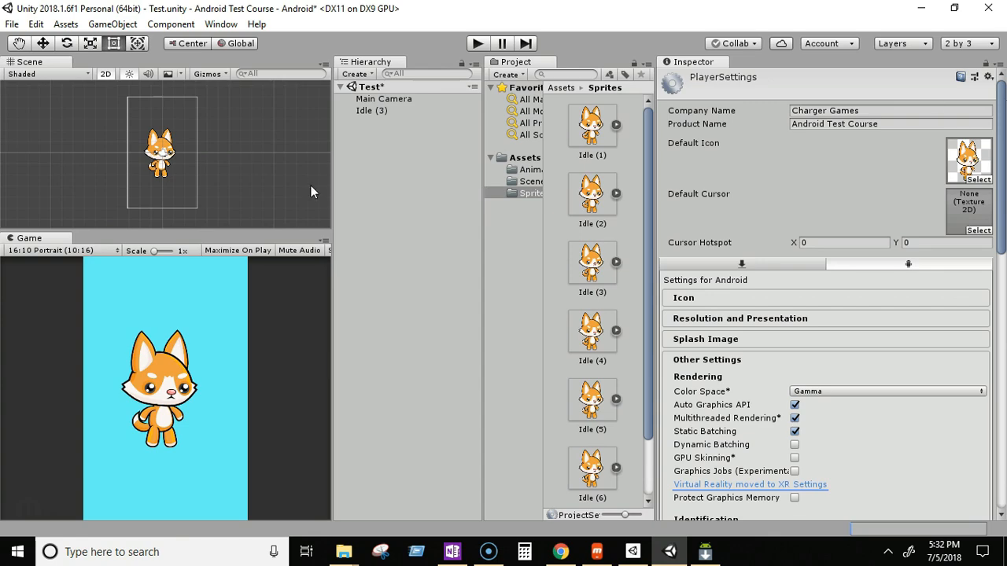
Step: Widen the Scene and Game views again and reopen the Build Settings window
{"action": "left_click_drag", "start_coordinate": [332, 188], "coordinate": [480, 189]}
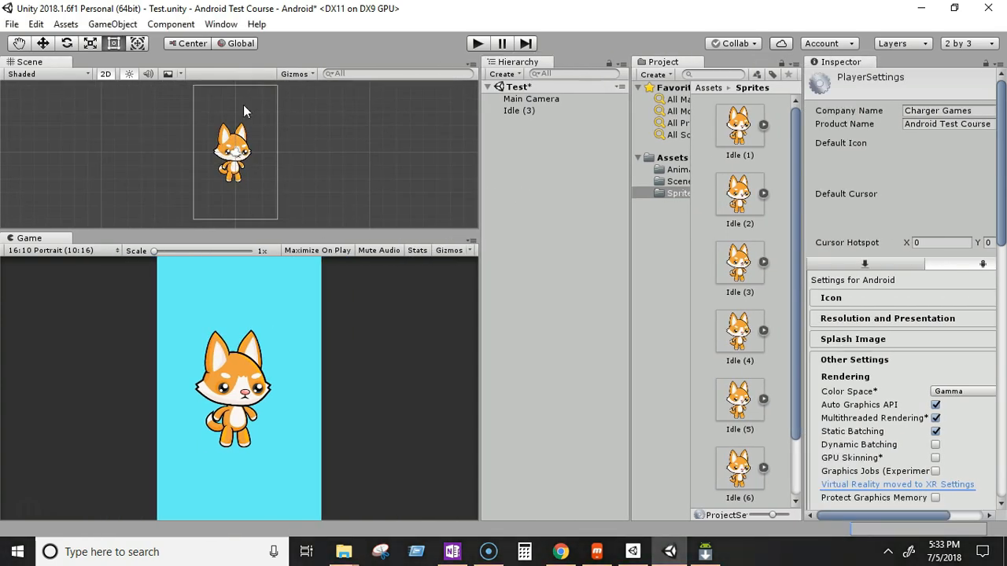
{"action": "left_click", "coordinate": [11, 24]}
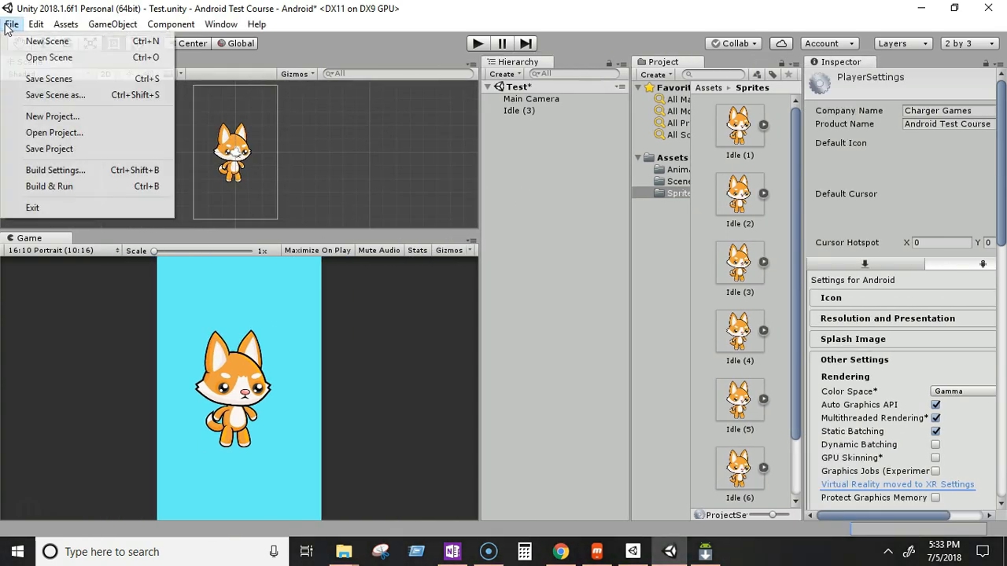
{"action": "left_click", "coordinate": [35, 170]}
{"action": "left_click_drag", "start_coordinate": [180, 67], "coordinate": [267, 39]}
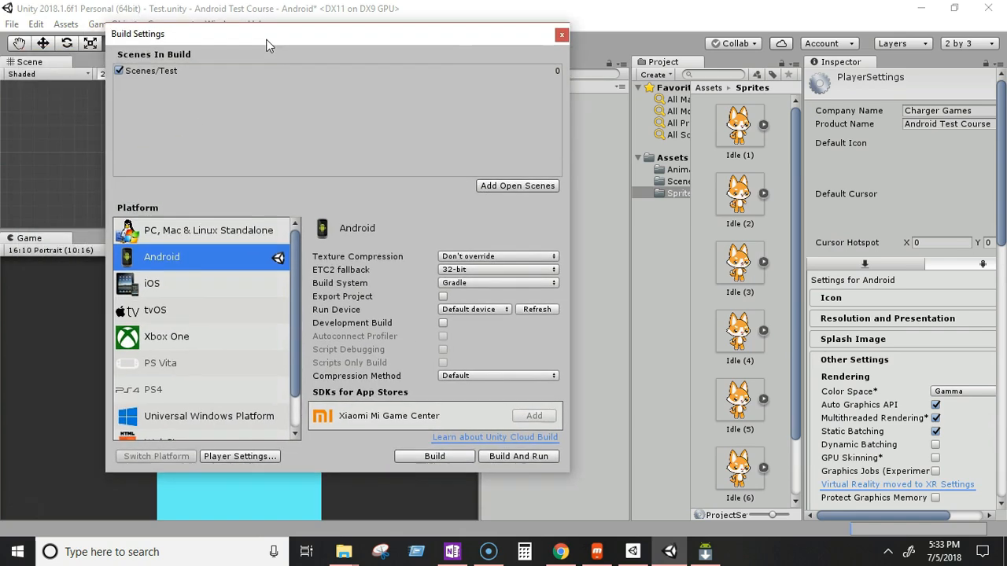
Step: Build the Android APK into the Android Test Course folder with the file name Cat Test
{"action": "left_click", "coordinate": [412, 459]}
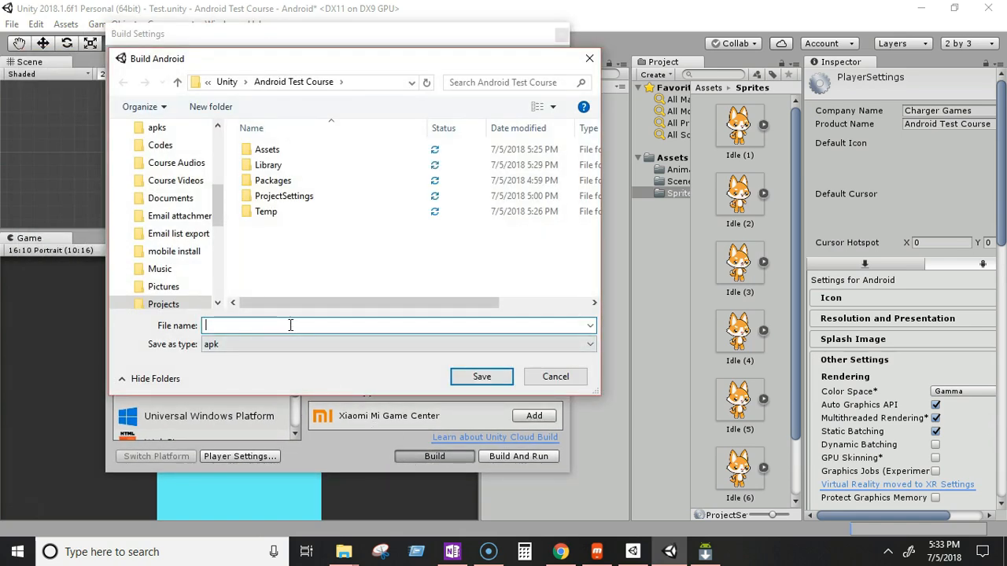
{"action": "type", "text": "Cat Test"}
{"action": "left_click", "coordinate": [481, 376]}
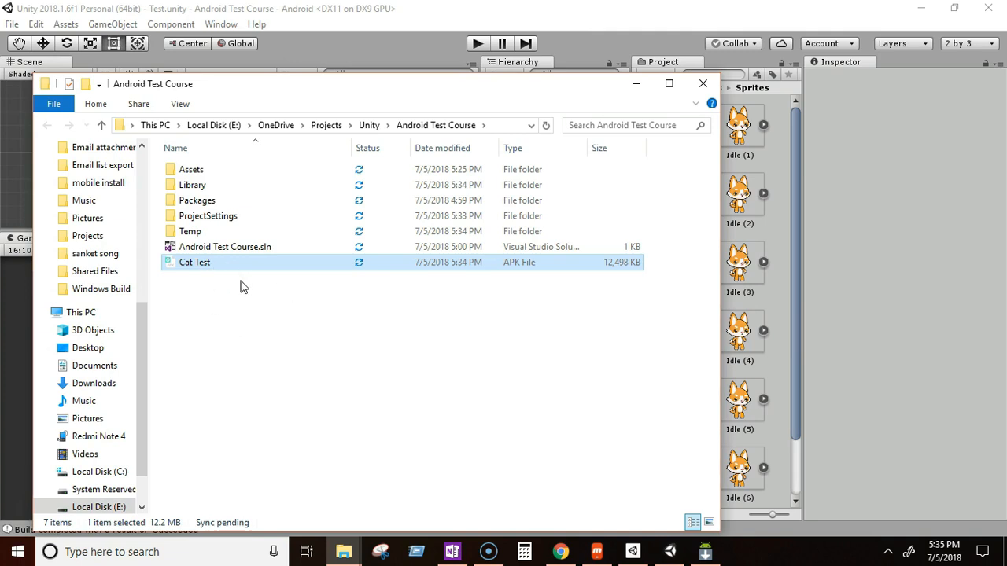
Step: Show the contents of the Android Test Course folder as large icons and close the Build Settings window
{"action": "left_click", "coordinate": [181, 104]}
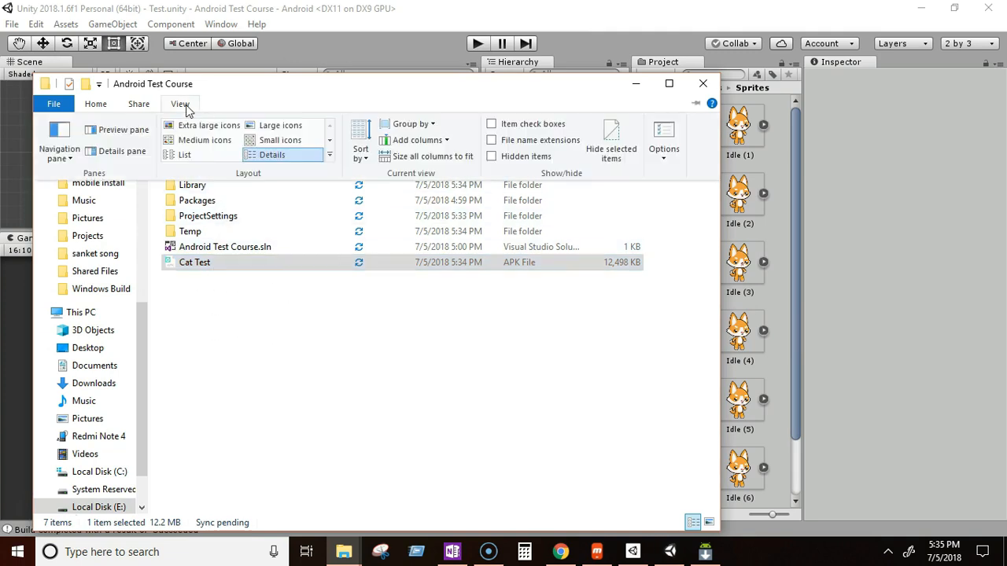
{"action": "left_click", "coordinate": [278, 128]}
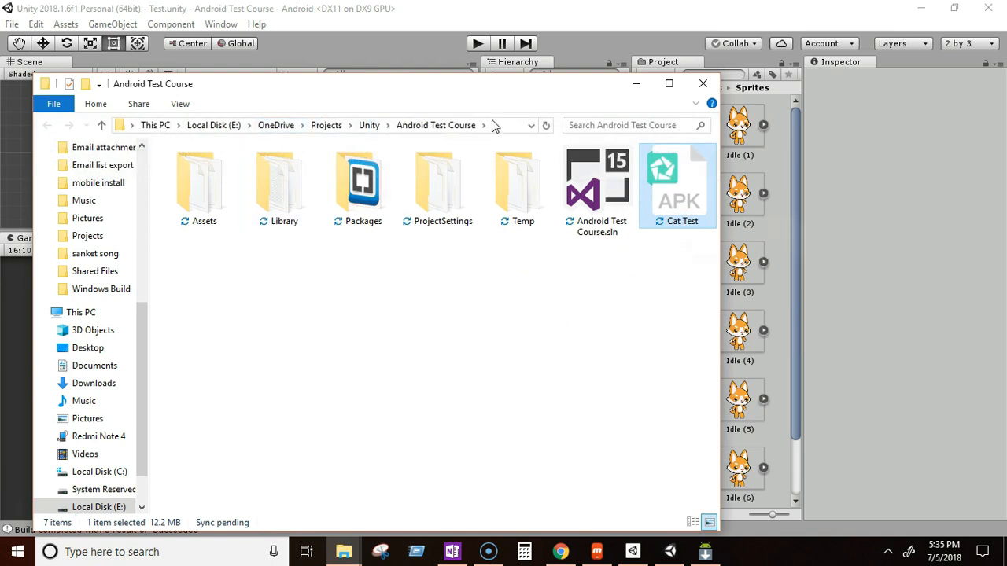
{"action": "left_click_drag", "start_coordinate": [445, 93], "coordinate": [519, 80]}
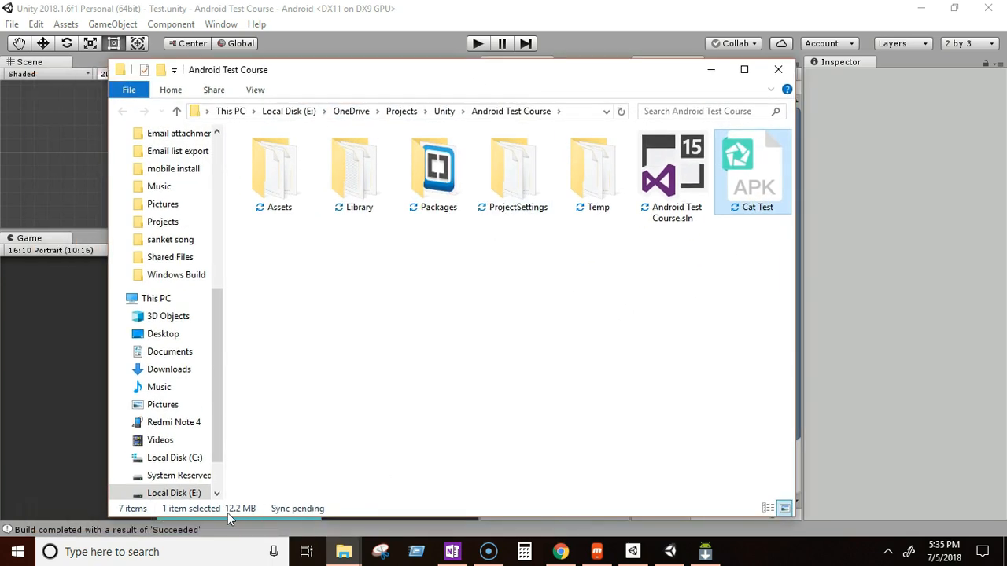
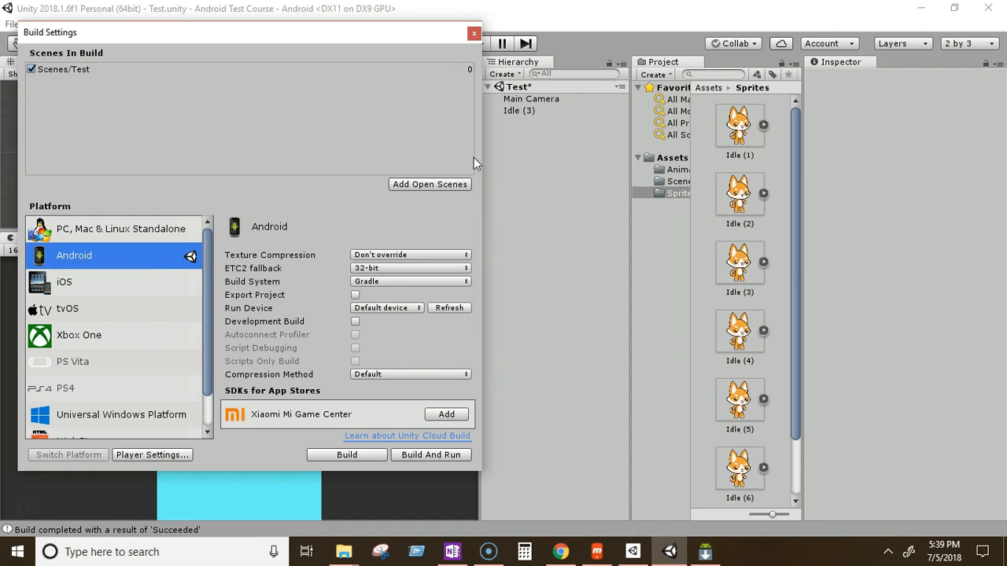
{"action": "left_click", "coordinate": [474, 33]}
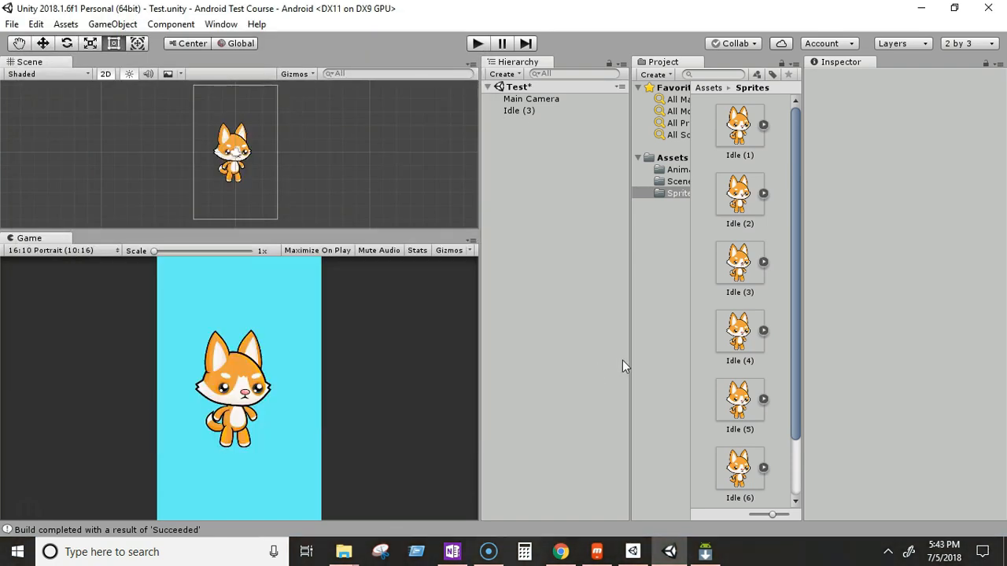
Step: Switch to the mirrored phone screen and open Developer options within the phone's Additional settings
{"action": "left_click", "coordinate": [597, 551]}
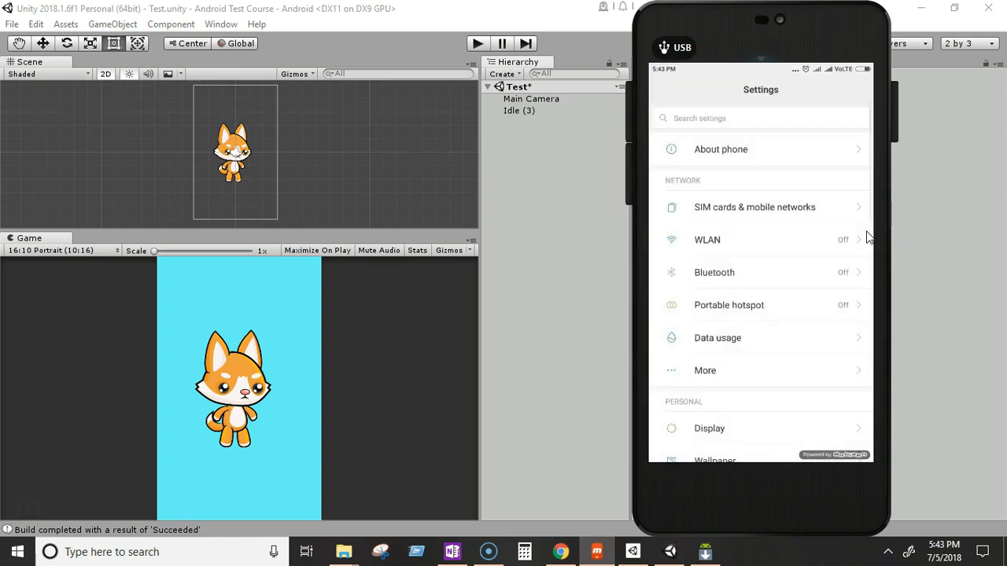
{"action": "scroll", "coordinate": [841, 269], "scroll_direction": "down", "scroll_amount": 3}
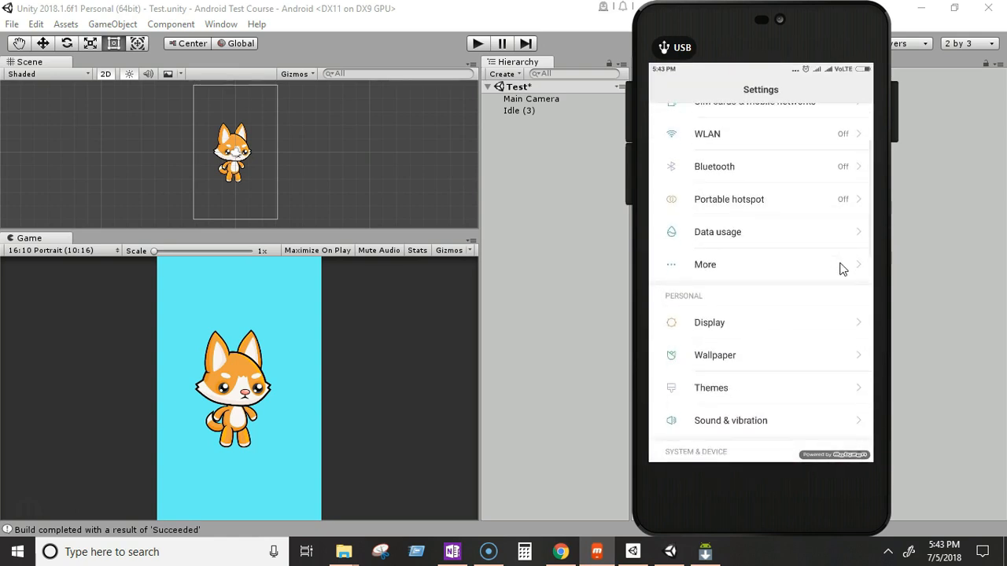
{"action": "scroll", "coordinate": [841, 269], "scroll_direction": "down", "scroll_amount": 5}
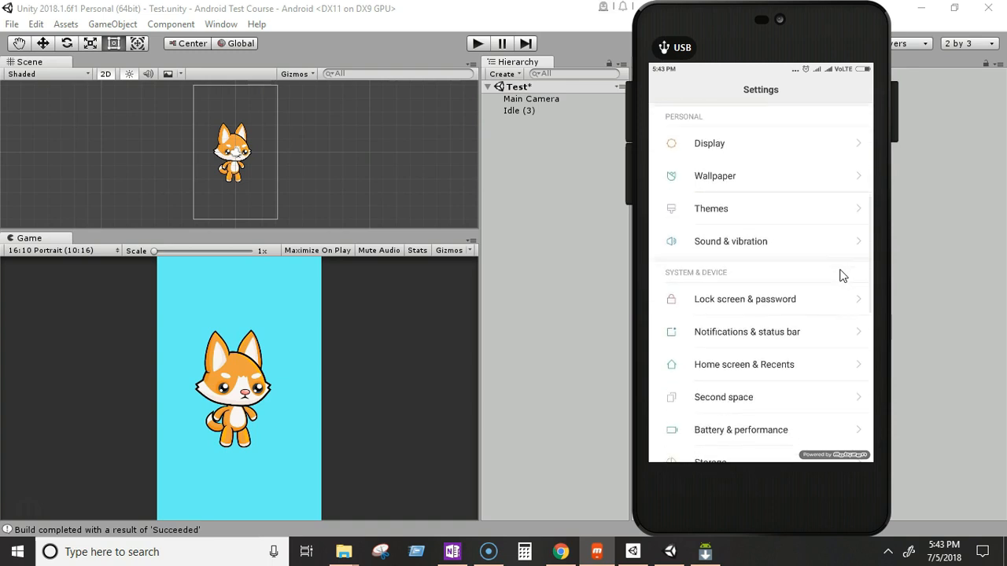
{"action": "scroll", "coordinate": [841, 275], "scroll_direction": "down", "scroll_amount": 4}
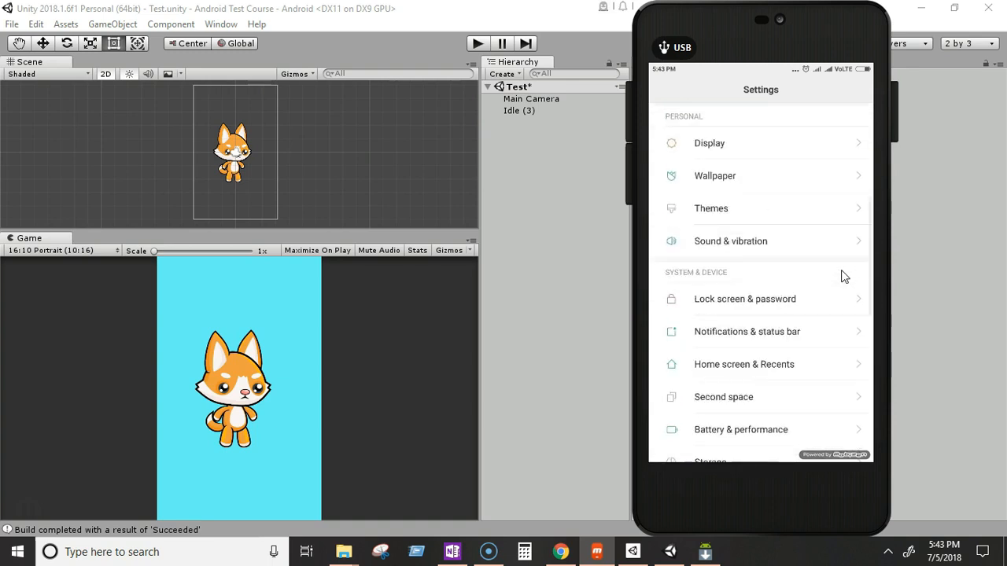
{"action": "scroll", "coordinate": [842, 274], "scroll_direction": "up", "scroll_amount": 4}
{"action": "scroll", "coordinate": [842, 274], "scroll_direction": "down", "scroll_amount": 6}
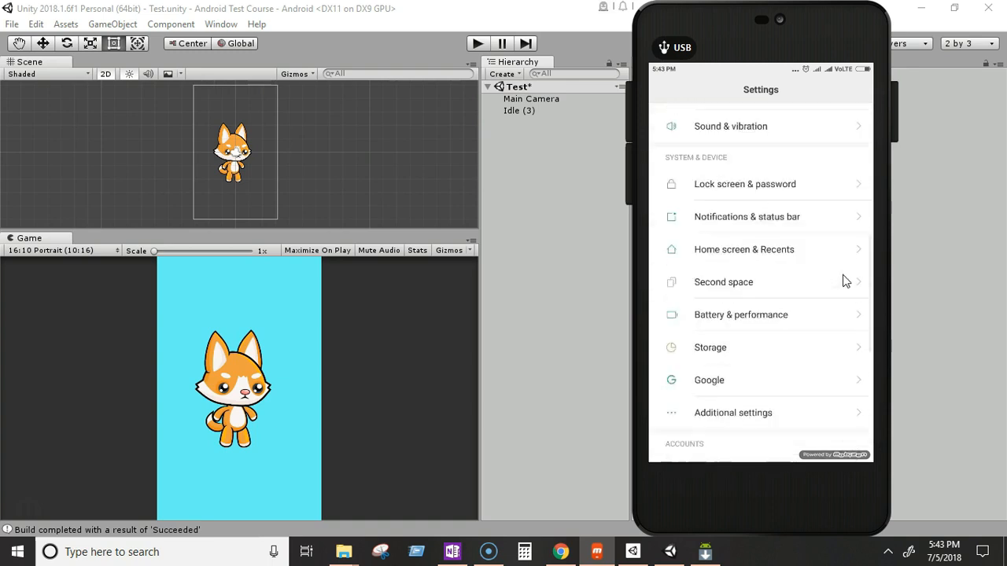
{"action": "scroll", "coordinate": [844, 277], "scroll_direction": "down", "scroll_amount": 5}
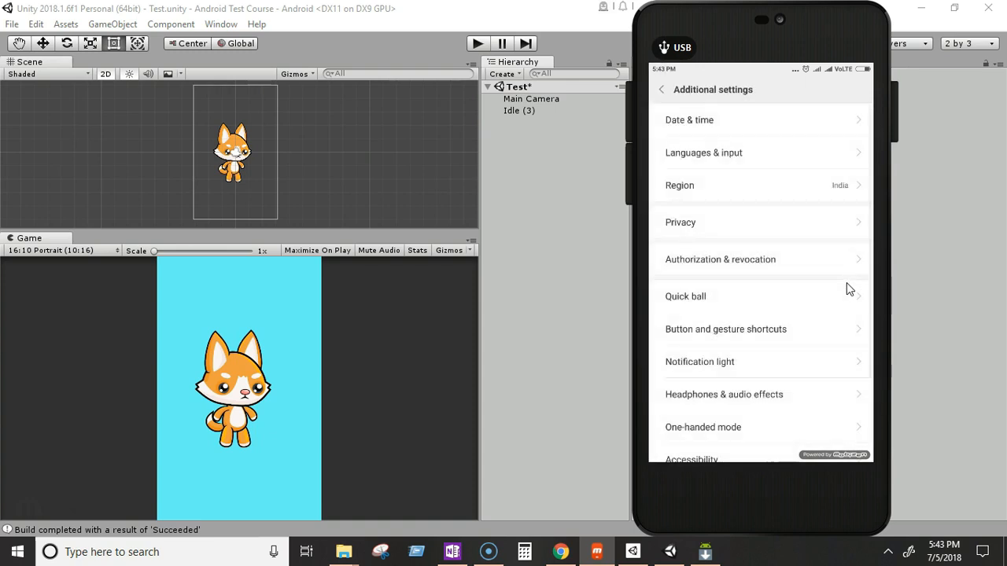
{"action": "scroll", "coordinate": [847, 285], "scroll_direction": "down", "scroll_amount": 3}
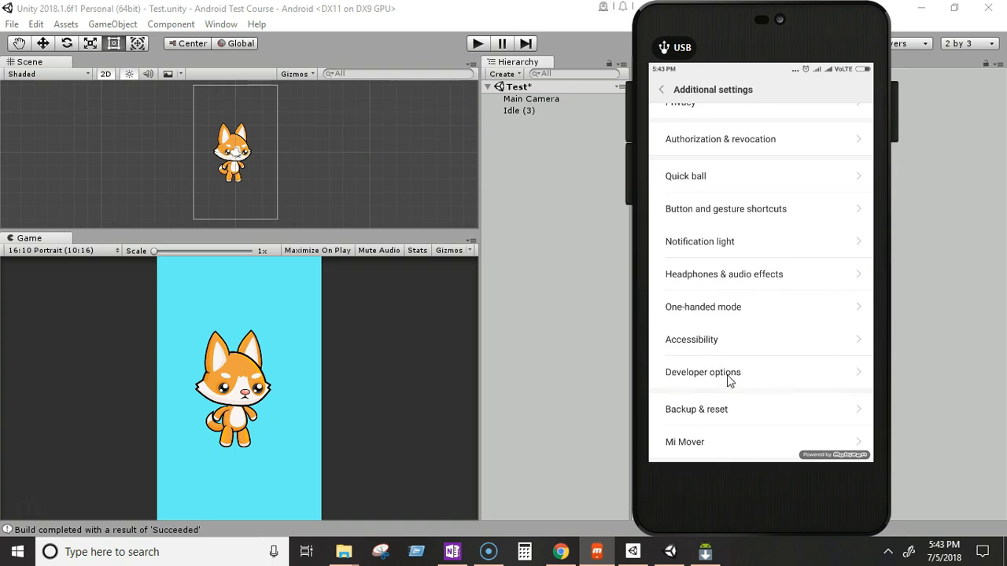
{"action": "left_click", "coordinate": [675, 381]}
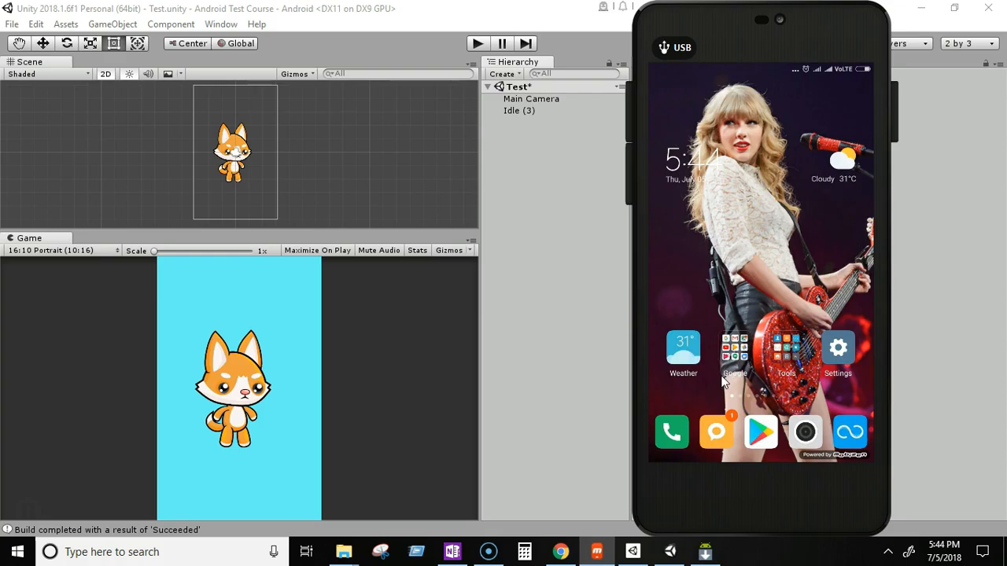
Step: Switch to Chrome and read the Android Developers steps for enabling Developer options, including the Build number instruction
{"action": "left_click", "coordinate": [560, 552]}
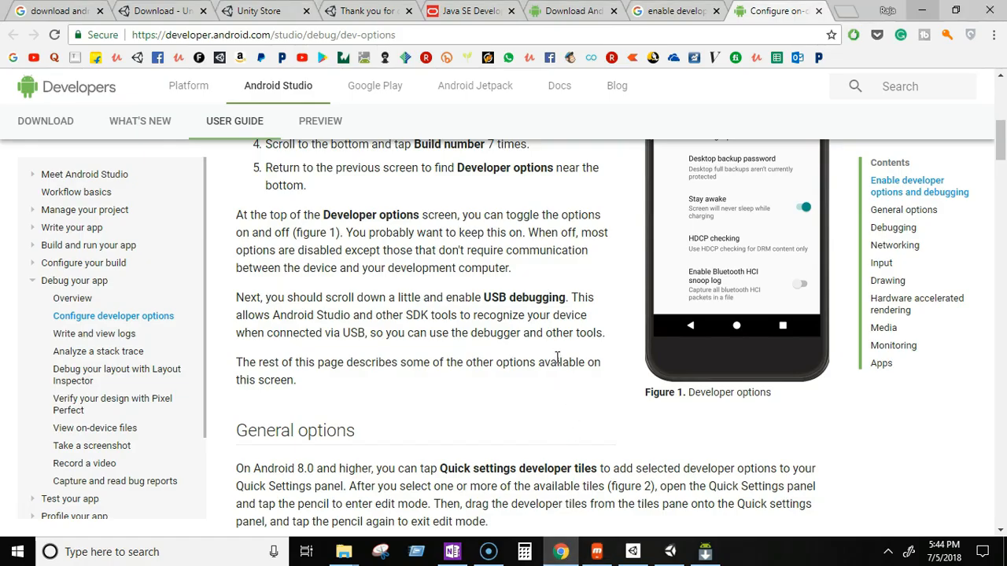
{"action": "scroll", "coordinate": [843, 187], "scroll_direction": "up", "scroll_amount": 6}
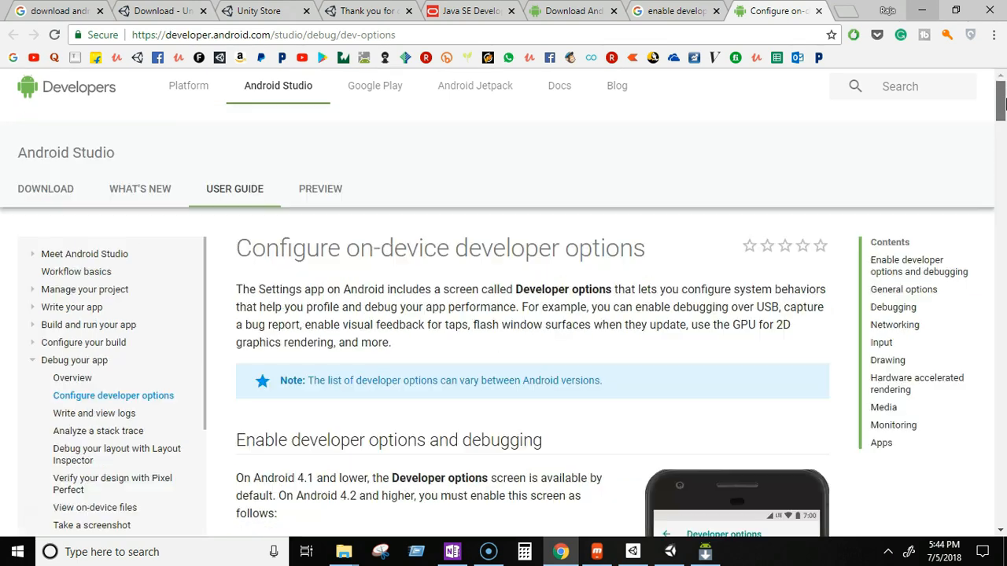
{"action": "scroll", "coordinate": [598, 260], "scroll_direction": "down", "scroll_amount": 2}
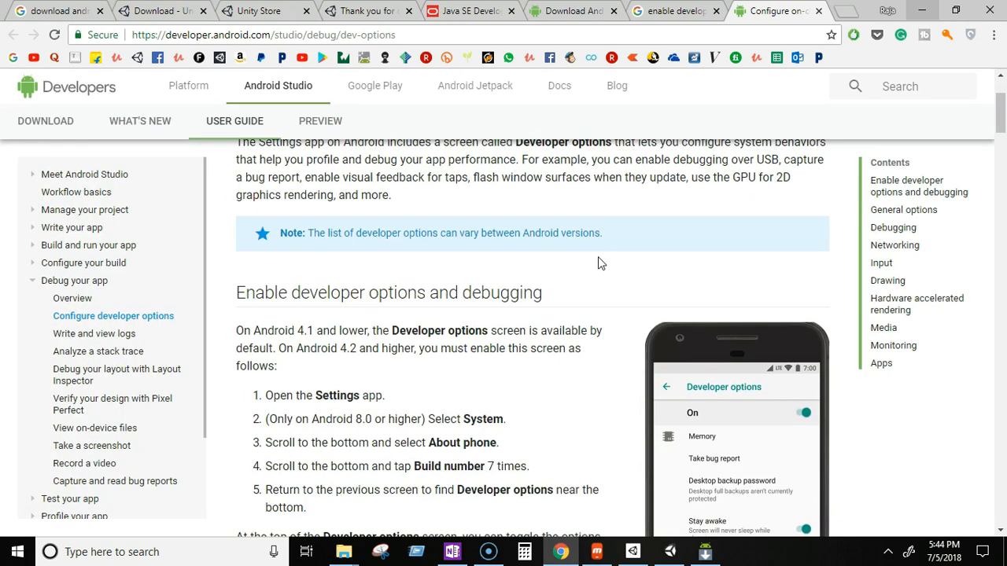
{"action": "scroll", "coordinate": [598, 259], "scroll_direction": "down", "scroll_amount": 1}
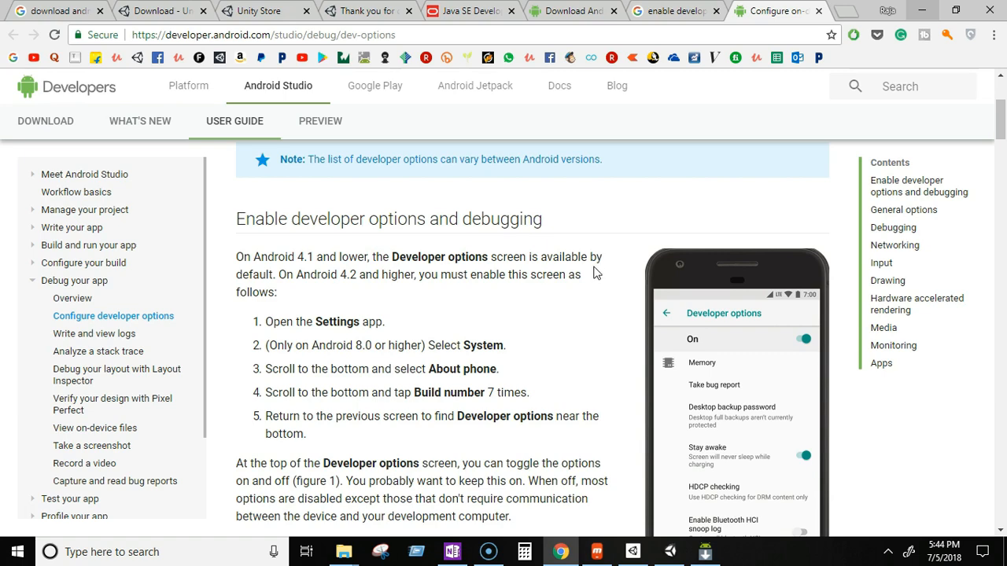
{"action": "scroll", "coordinate": [596, 273], "scroll_direction": "down", "scroll_amount": 1}
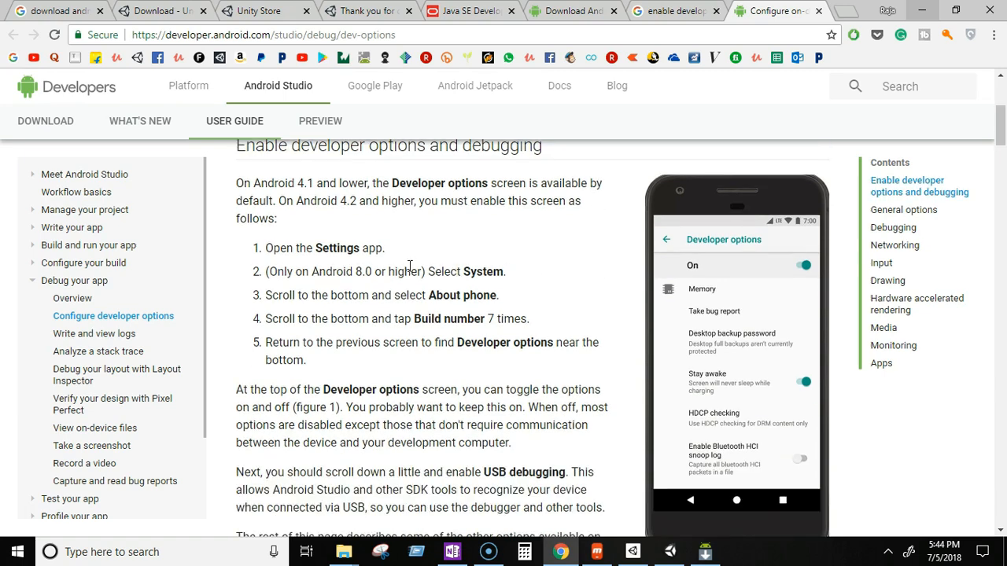
{"action": "left_click_drag", "start_coordinate": [316, 248], "coordinate": [356, 248]}
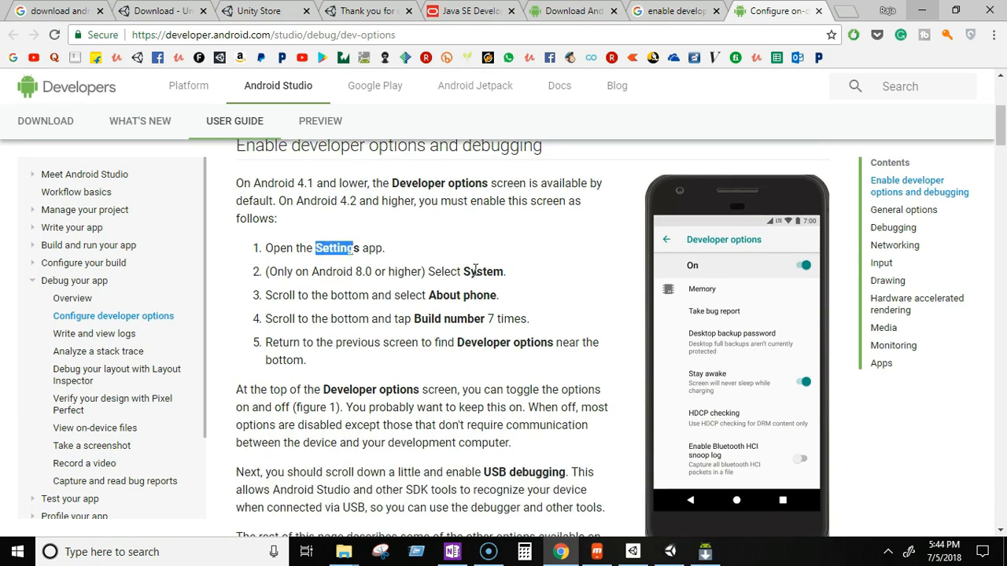
{"action": "left_click_drag", "start_coordinate": [463, 272], "coordinate": [504, 272]}
{"action": "scroll", "coordinate": [532, 277], "scroll_direction": "down", "scroll_amount": 1}
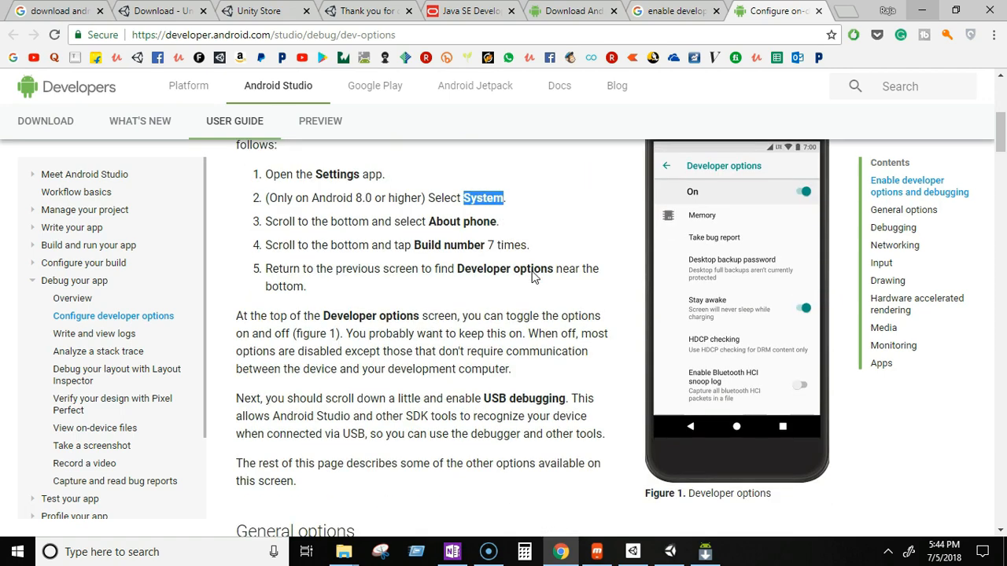
{"action": "left_click_drag", "start_coordinate": [427, 222], "coordinate": [498, 226]}
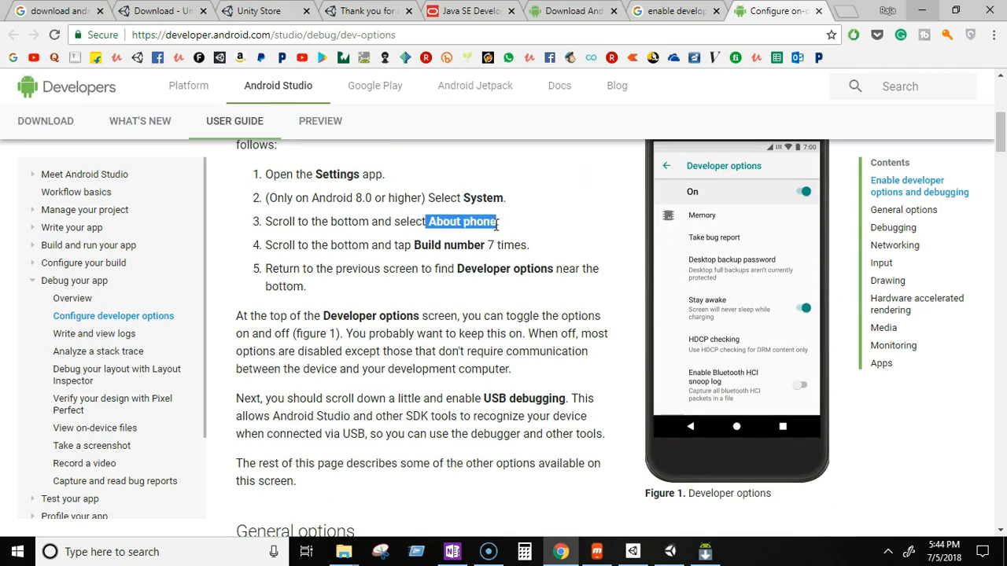
{"action": "left_click_drag", "start_coordinate": [415, 245], "coordinate": [483, 243]}
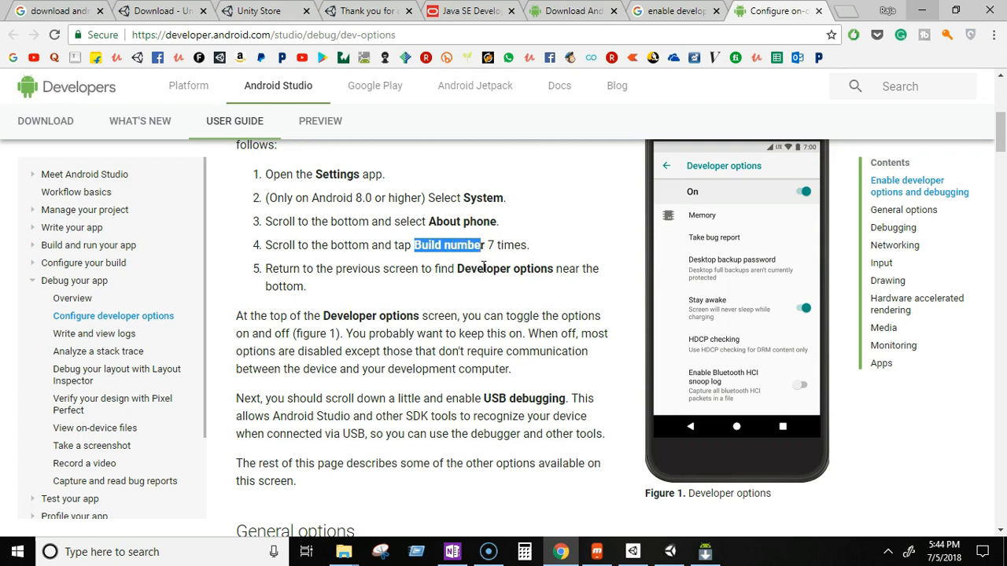
{"action": "left_click_drag", "start_coordinate": [457, 269], "coordinate": [554, 270]}
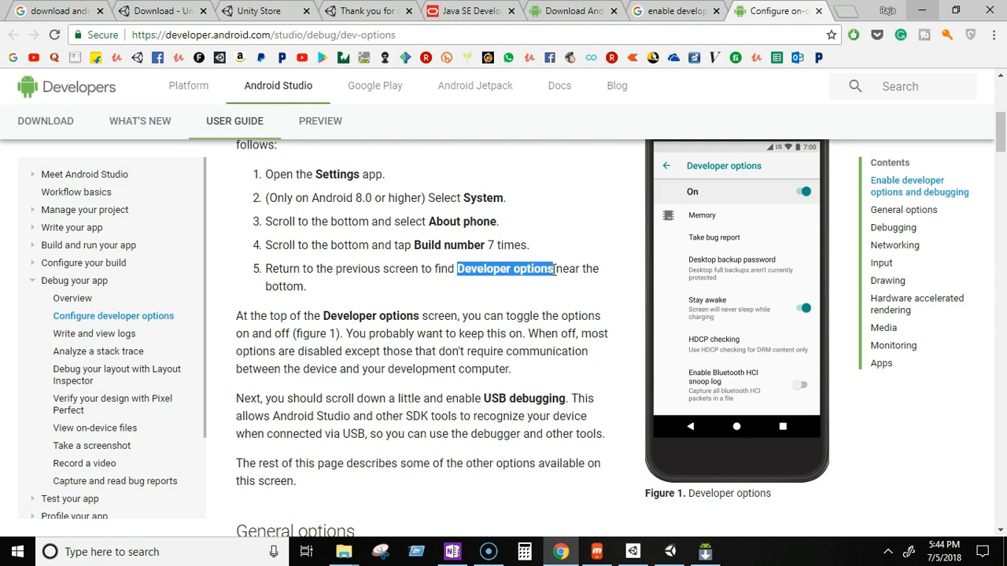
Step: Read the instructions on the same page about enabling USB debugging in Developer options
{"action": "scroll", "coordinate": [594, 253], "scroll_direction": "down", "scroll_amount": 1}
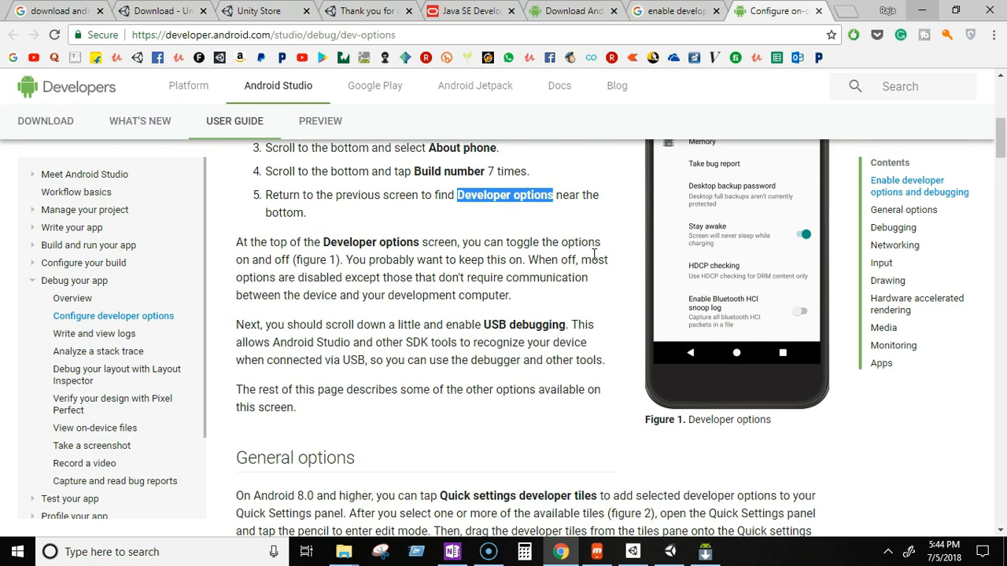
{"action": "left_click_drag", "start_coordinate": [484, 325], "coordinate": [565, 325]}
{"action": "left_click", "coordinate": [538, 344]}
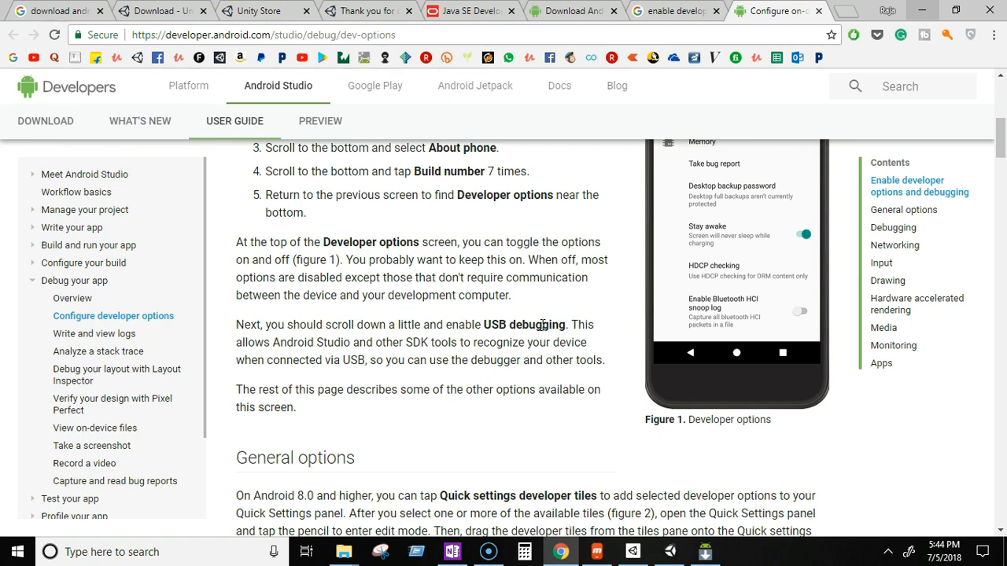
Step: Switch back to Unity and open the Android player settings from the Build Settings window
{"action": "key", "text": "alt+Tab"}
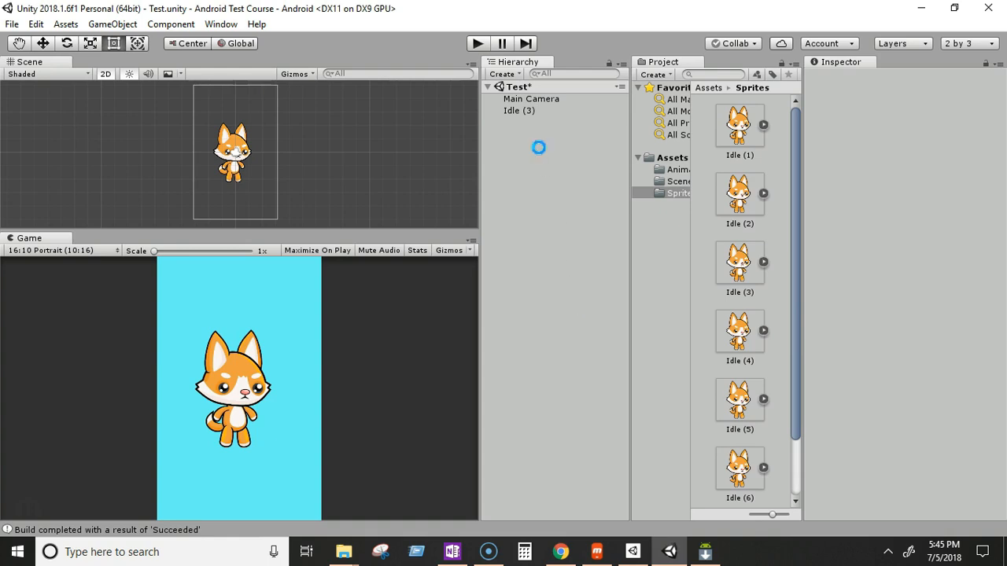
{"action": "left_click", "coordinate": [12, 24]}
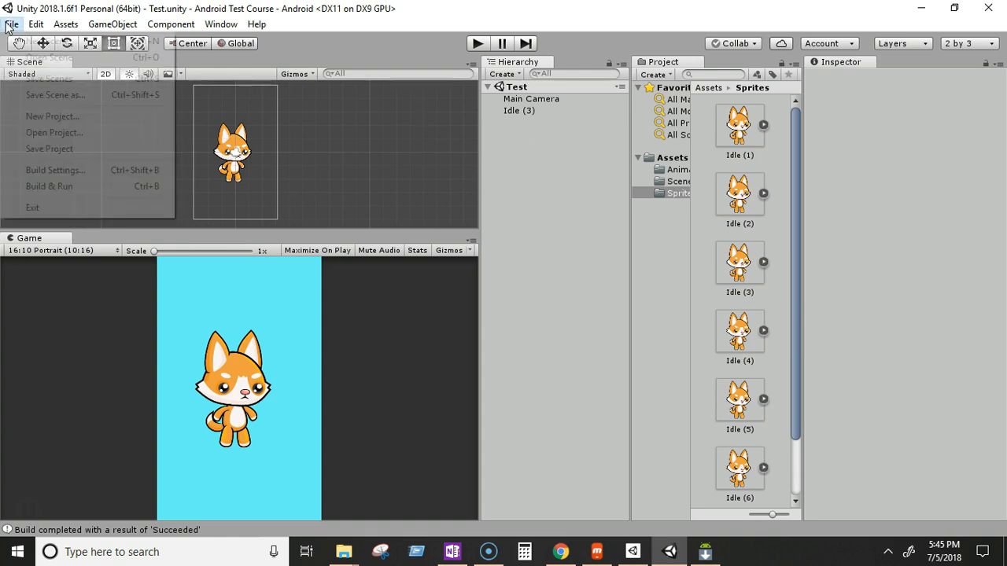
{"action": "left_click", "coordinate": [71, 171]}
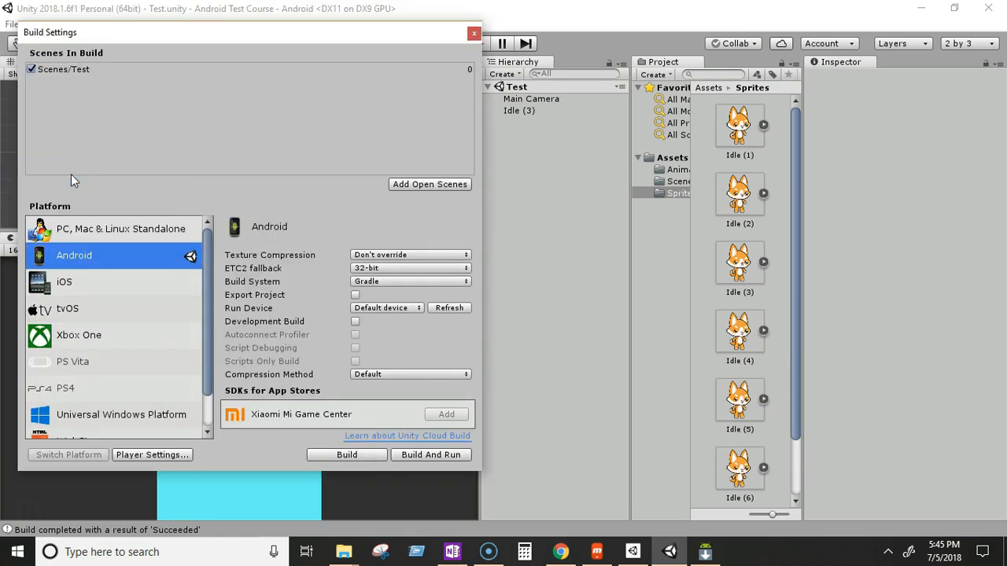
{"action": "left_click", "coordinate": [135, 457]}
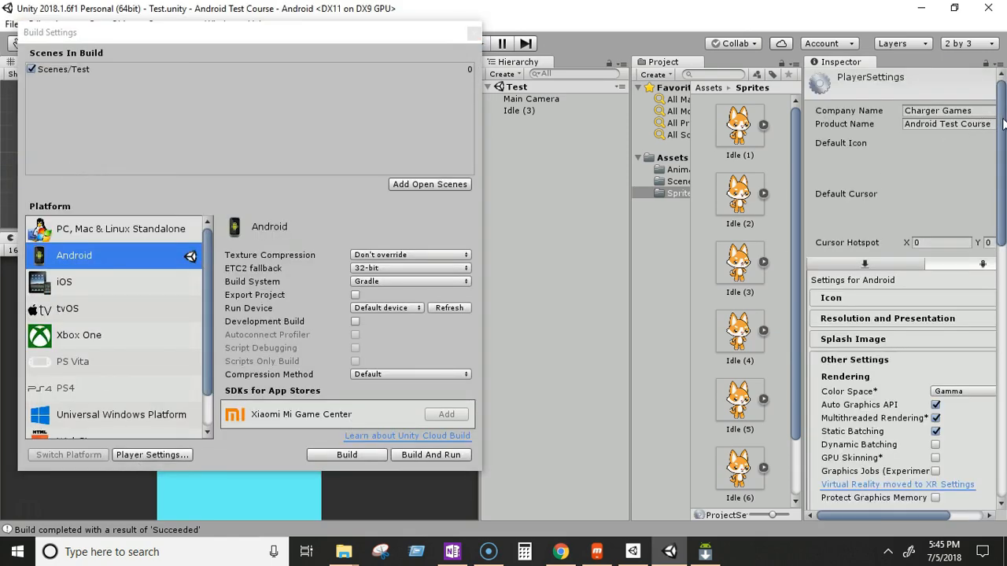
{"action": "mouse_move", "coordinate": [1001, 123]}
{"action": "left_mouse_down"}
{"action": "mouse_move", "coordinate": [1005, 441]}
{"action": "mouse_move", "coordinate": [1006, 120]}
{"action": "left_mouse_up"}
Step: Move the mirrored phone aside, and build and run the Android APK in the Android Test Course folder, appending 2 to the Cat Test file name
{"action": "left_click", "coordinate": [595, 553]}
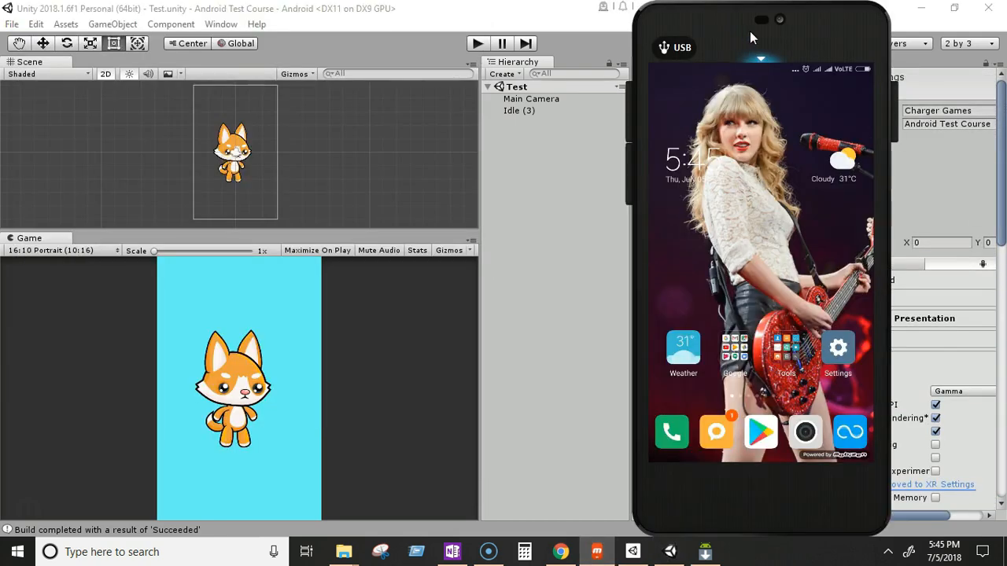
{"action": "mouse_move", "coordinate": [750, 31]}
{"action": "left_mouse_down"}
{"action": "mouse_move", "coordinate": [781, 37]}
{"action": "mouse_move", "coordinate": [768, 33]}
{"action": "left_mouse_up"}
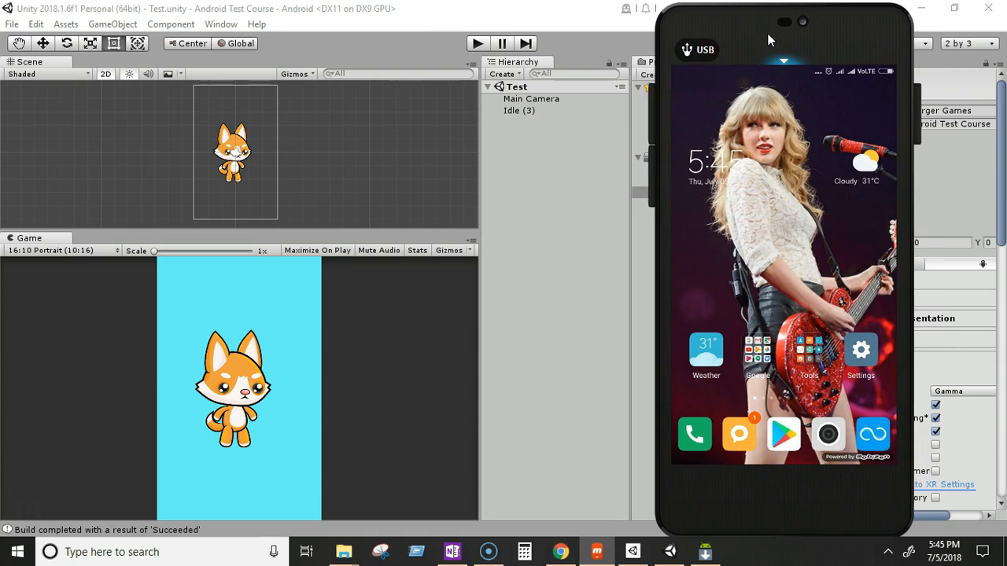
{"action": "left_click", "coordinate": [12, 25]}
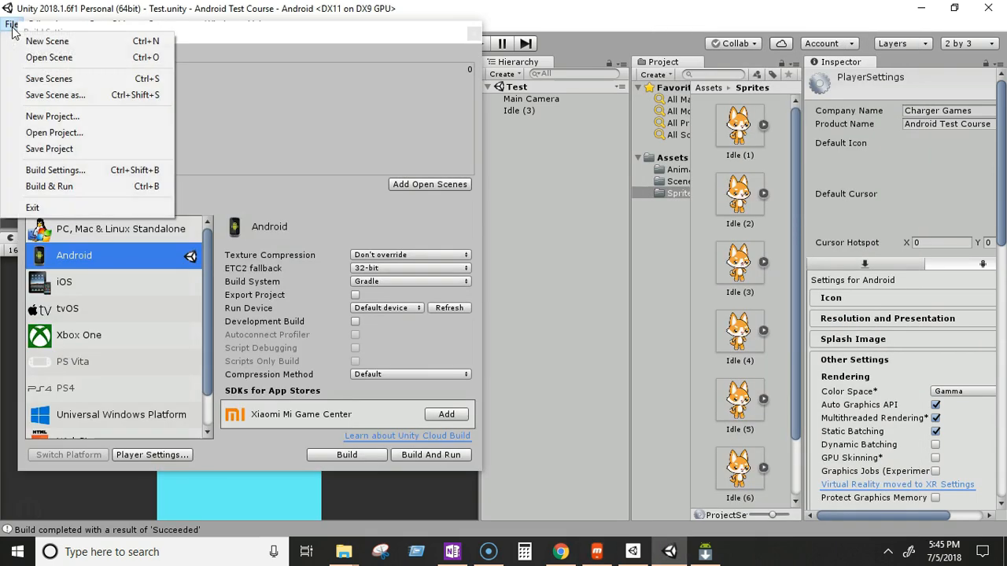
{"action": "left_click", "coordinate": [54, 170]}
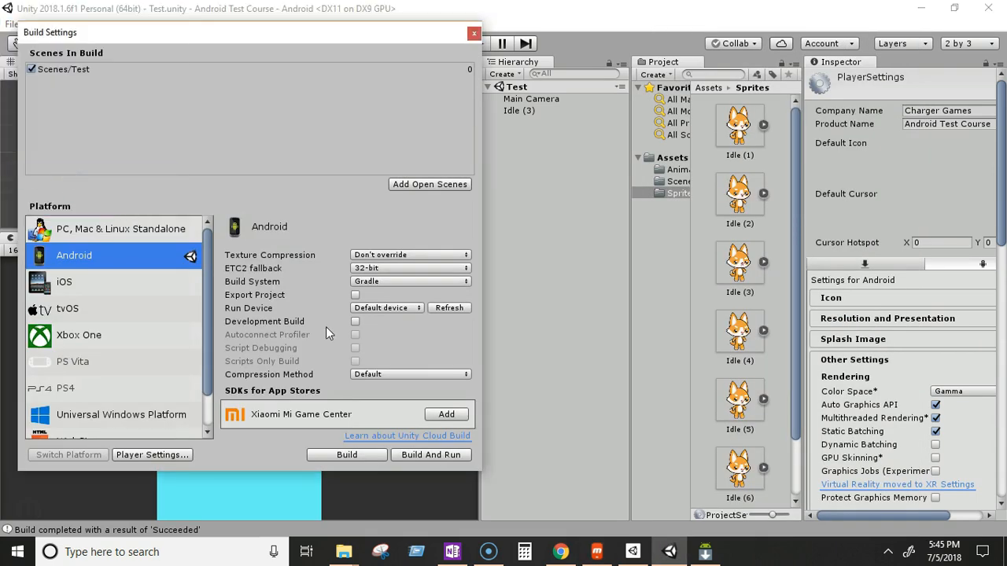
{"action": "left_click", "coordinate": [431, 455]}
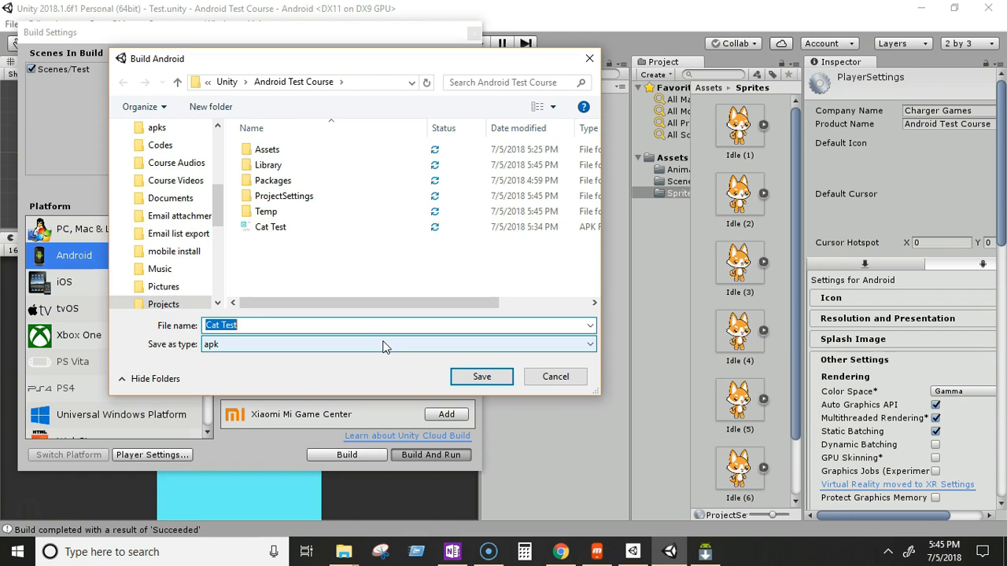
{"action": "left_click", "coordinate": [275, 324]}
{"action": "type", "text": "2"}
{"action": "left_click", "coordinate": [482, 377]}
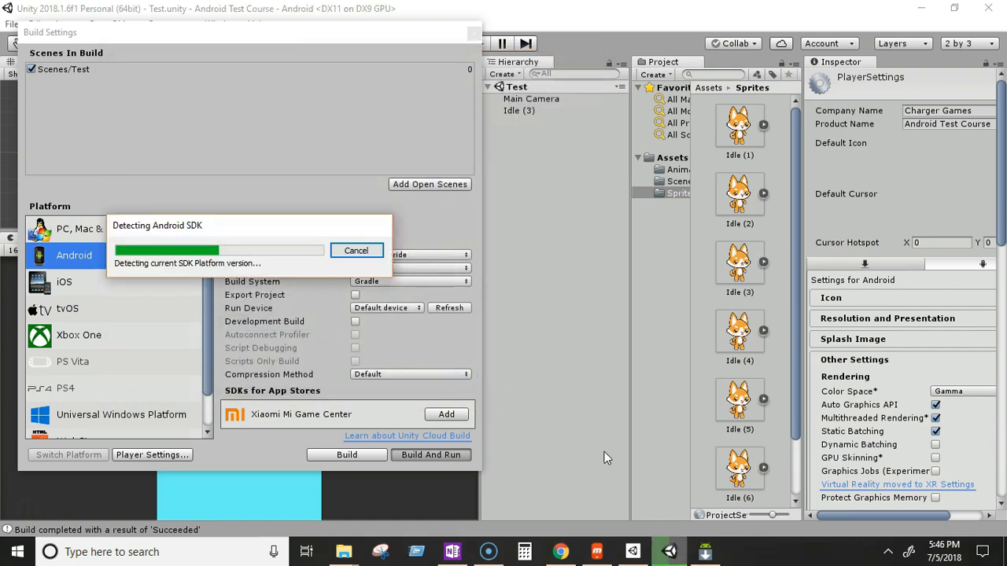
Step: Switch to the mirrored phone to examine the running cat app, and return to Unity
{"action": "left_click", "coordinate": [597, 552]}
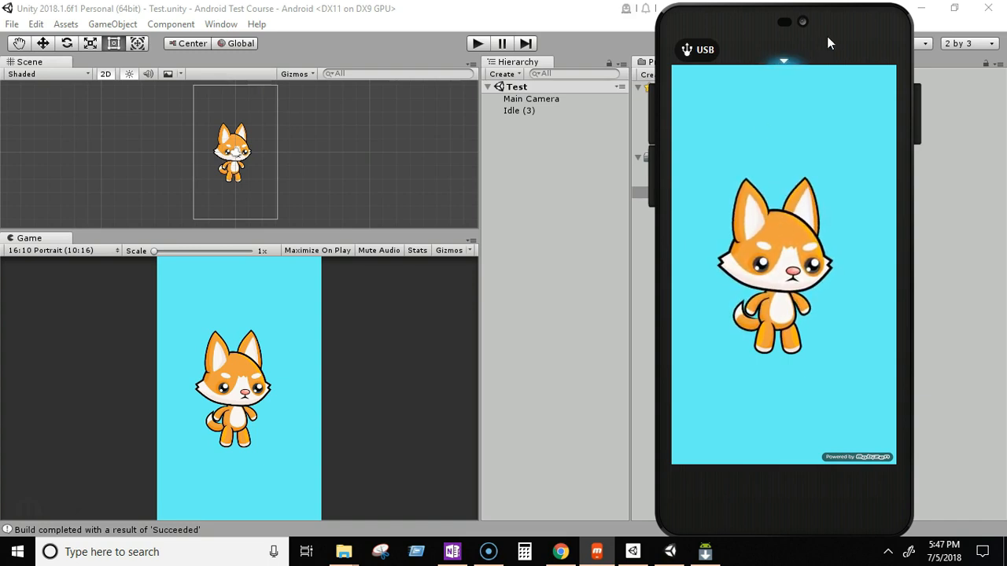
{"action": "left_click_drag", "start_coordinate": [831, 19], "coordinate": [811, 33]}
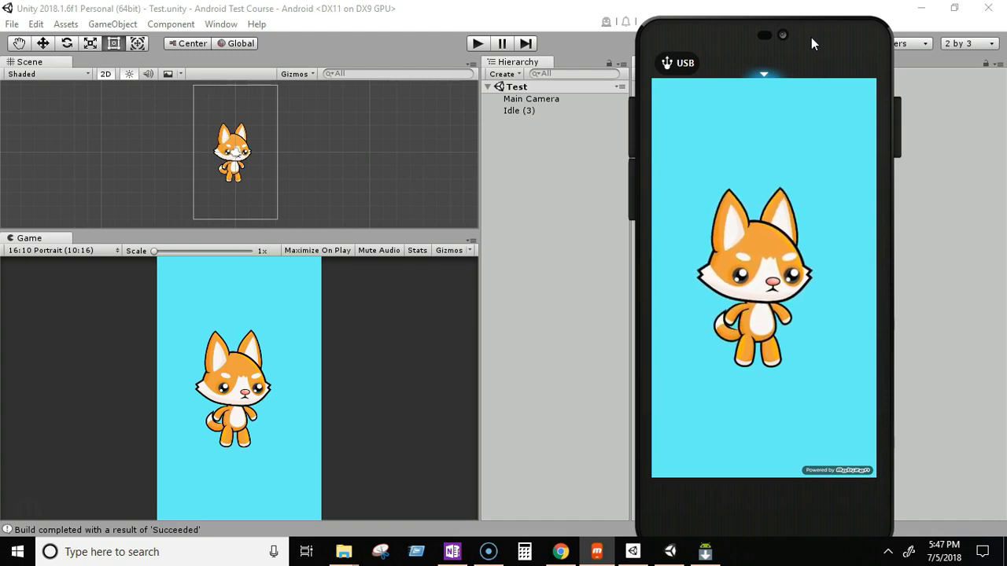
{"action": "left_click_drag", "start_coordinate": [806, 47], "coordinate": [810, 37]}
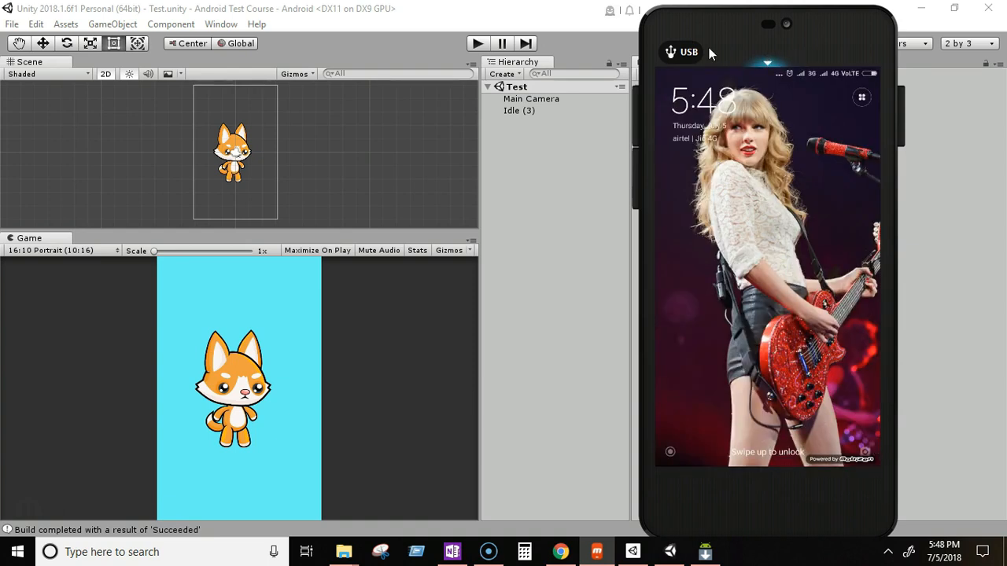
{"action": "left_click", "coordinate": [608, 8]}
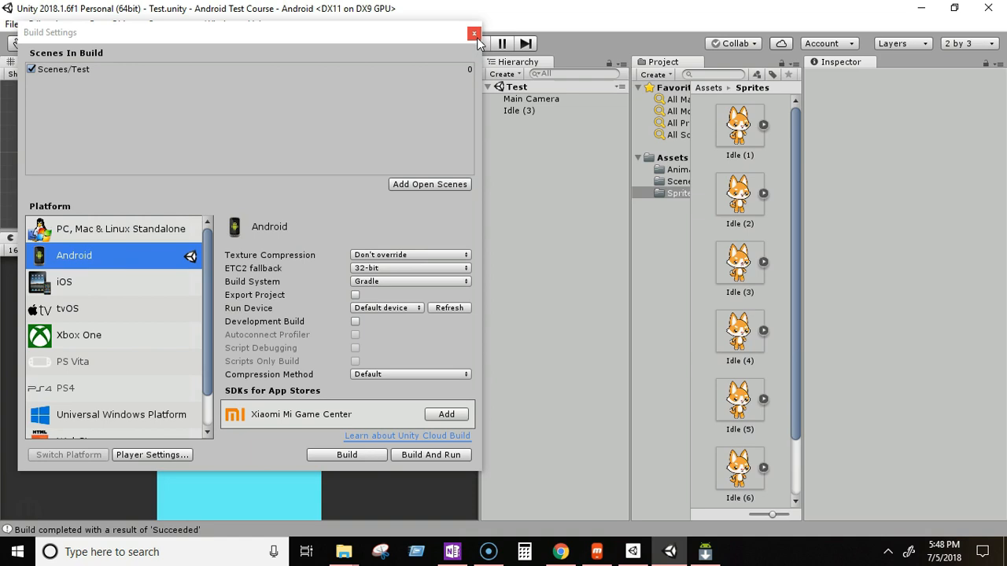
{"action": "left_click_drag", "start_coordinate": [346, 38], "coordinate": [394, 52]}
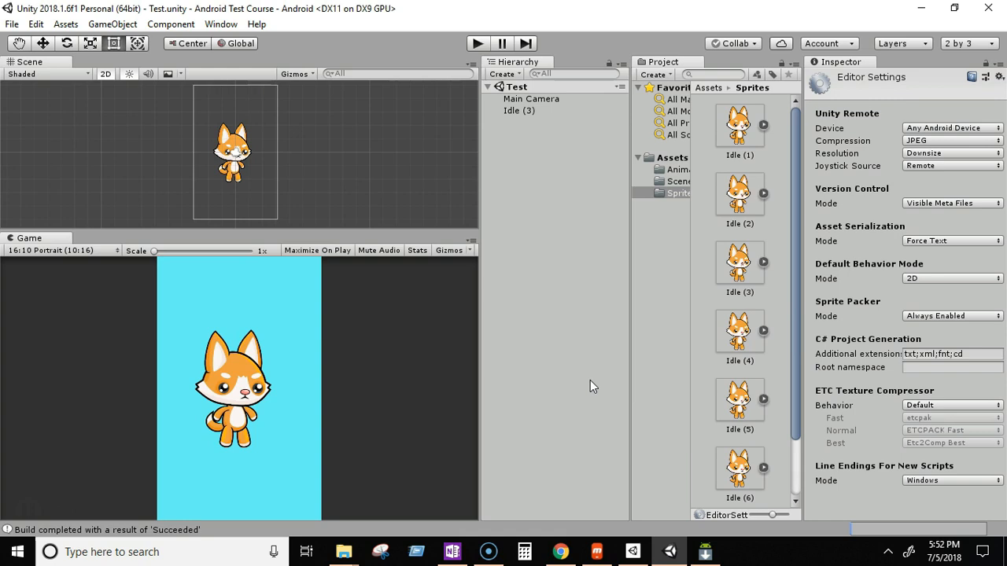
Step: Switch to the mirrored phone, search Google Play for unity remote 5 and open the Unity Remote 5 app
{"action": "left_click", "coordinate": [603, 553]}
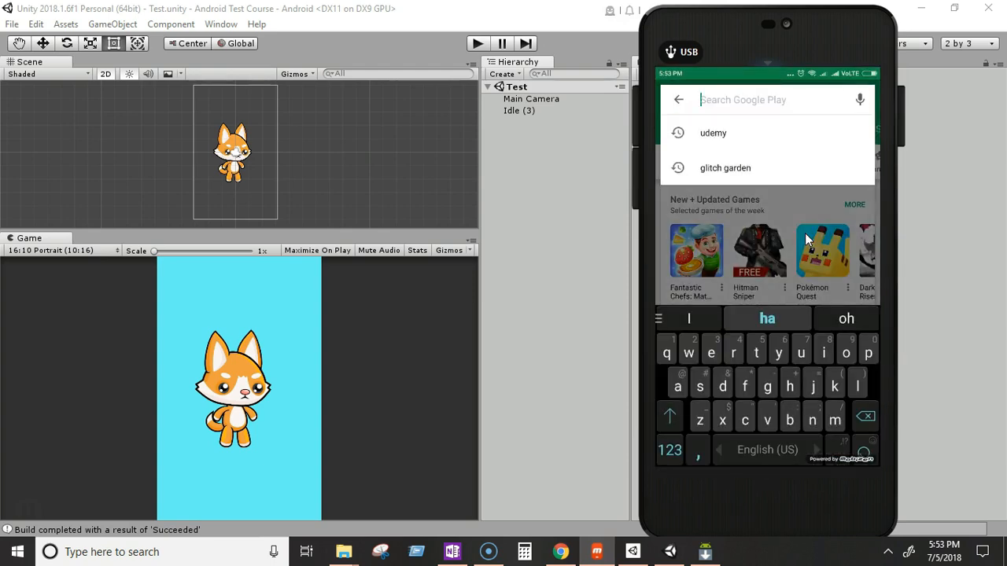
{"action": "type", "text": "remo"}
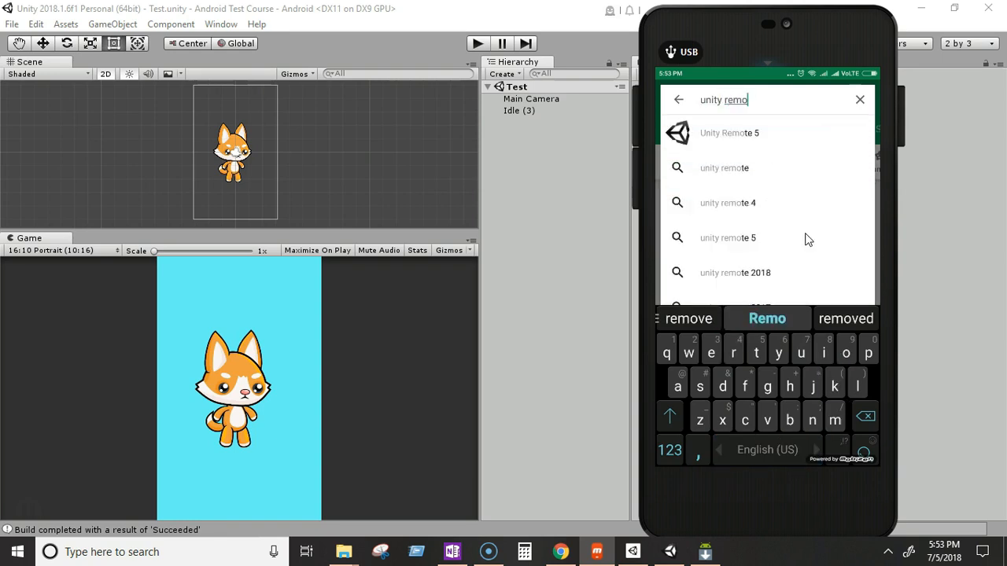
{"action": "left_click", "coordinate": [805, 234]}
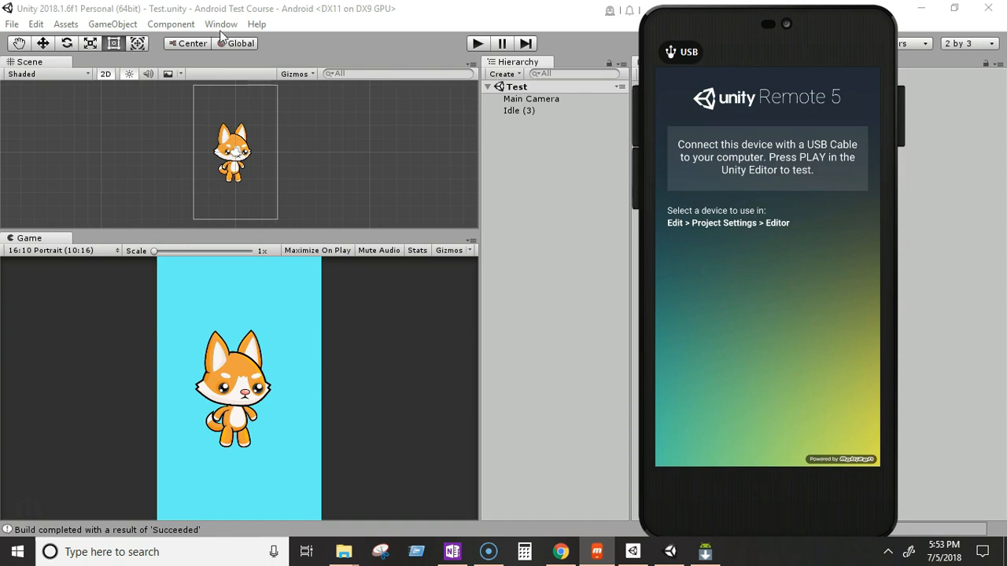
Step: Return to Unity, open the project's Editor settings and set the Unity Remote device to Any Android Device
{"action": "left_click", "coordinate": [149, 13]}
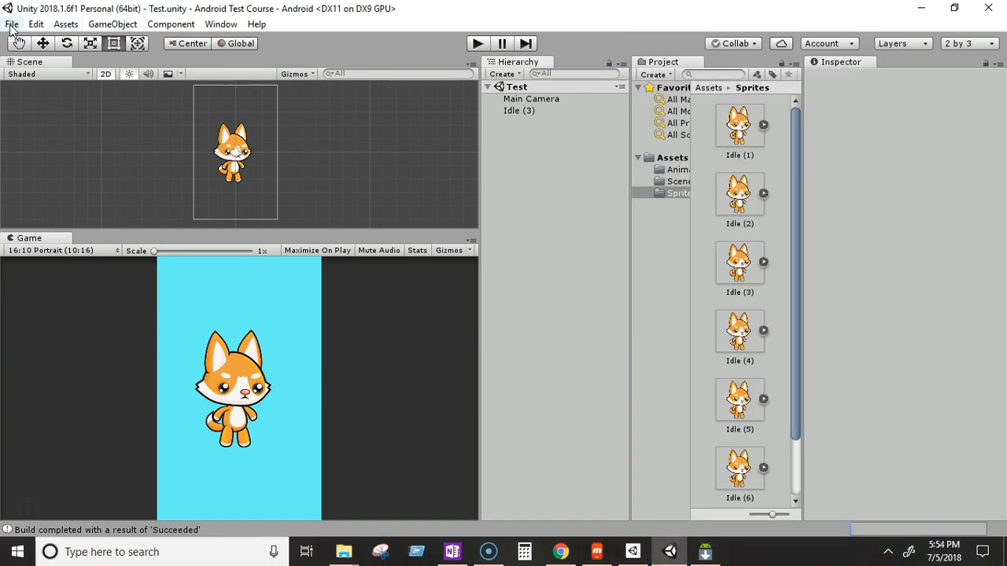
{"action": "left_click", "coordinate": [35, 24]}
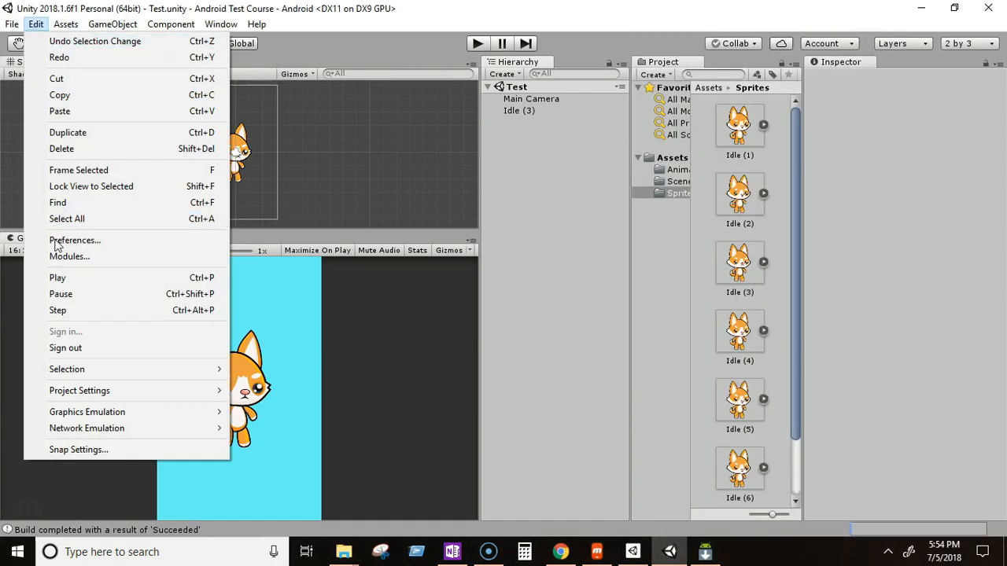
{"action": "mouse_move", "coordinate": [149, 396]}
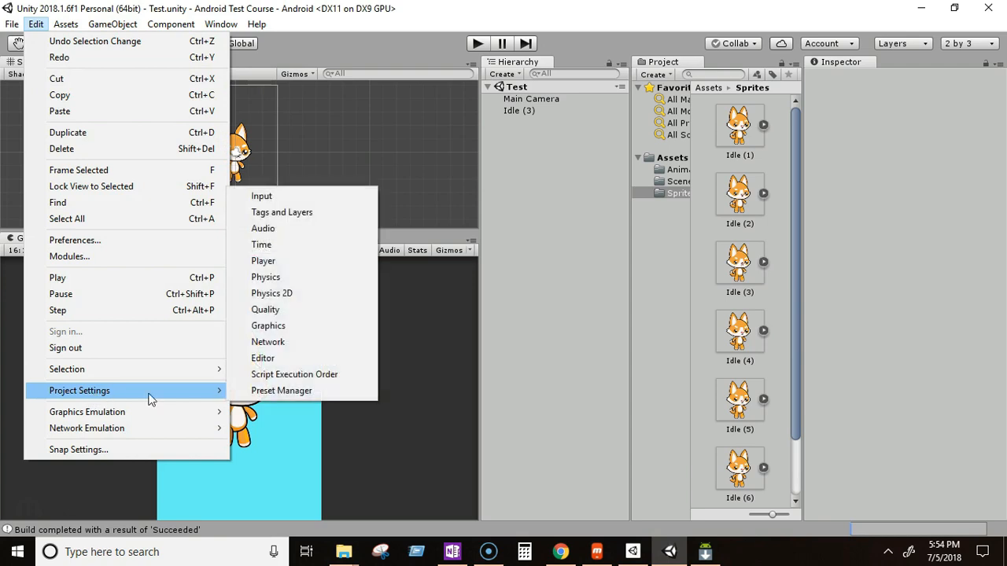
{"action": "left_click", "coordinate": [272, 359]}
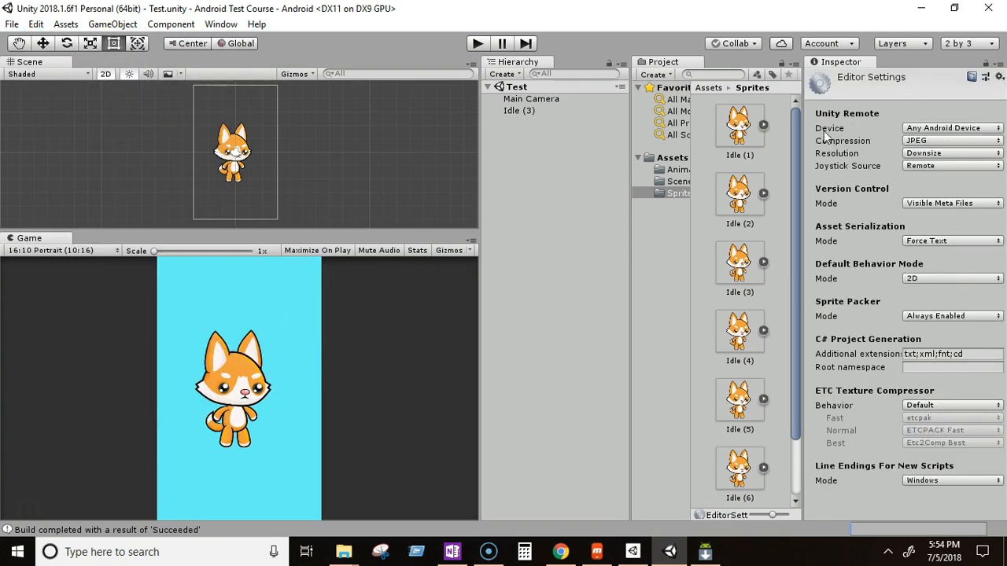
{"action": "left_click", "coordinate": [975, 128]}
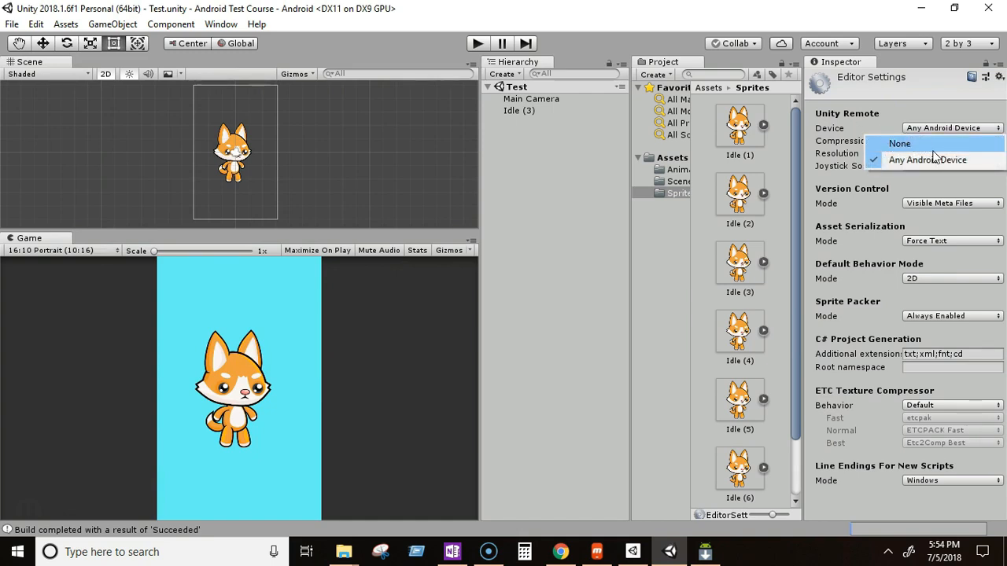
{"action": "left_click", "coordinate": [926, 163]}
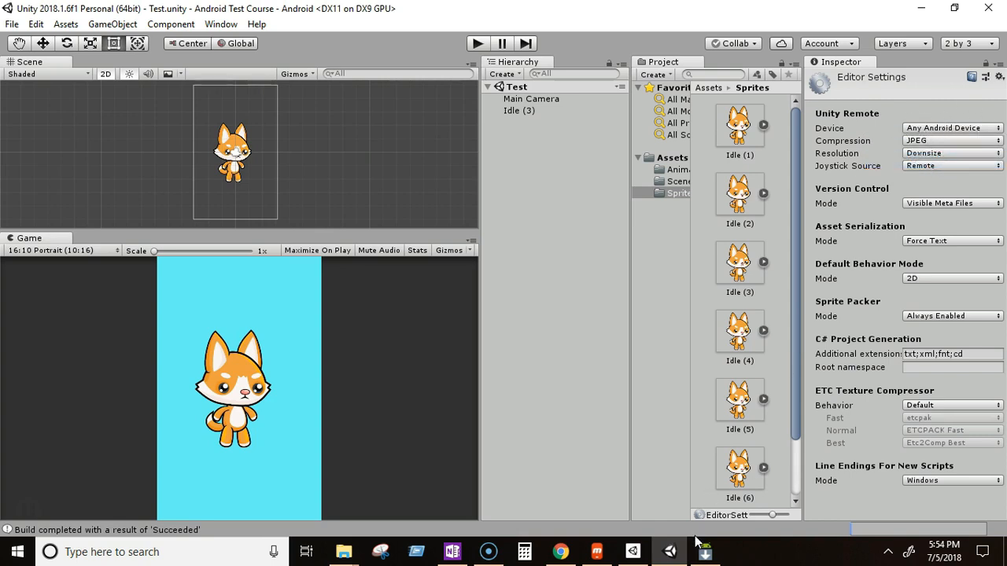
Step: Move the mirrored phone aside, play the scene to examine the cat on the phone through Unity Remote 5, and stop Play mode
{"action": "left_click", "coordinate": [606, 553]}
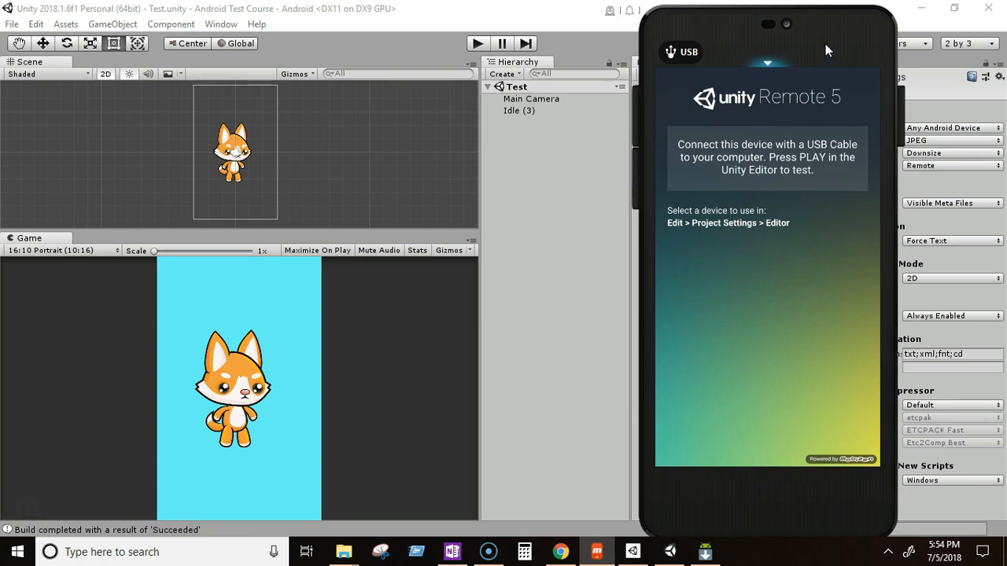
{"action": "left_click_drag", "start_coordinate": [825, 44], "coordinate": [878, 44]}
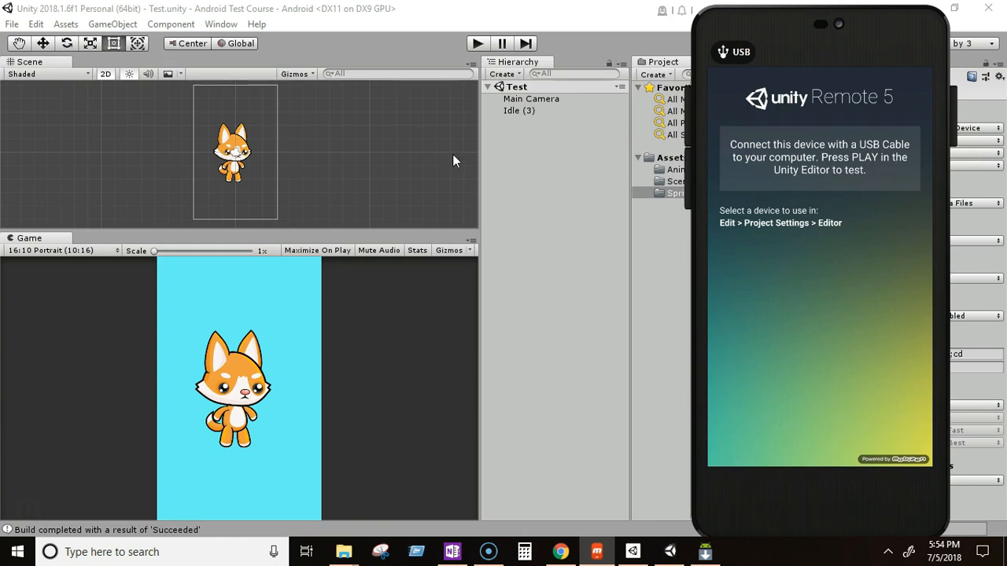
{"action": "left_click", "coordinate": [475, 45]}
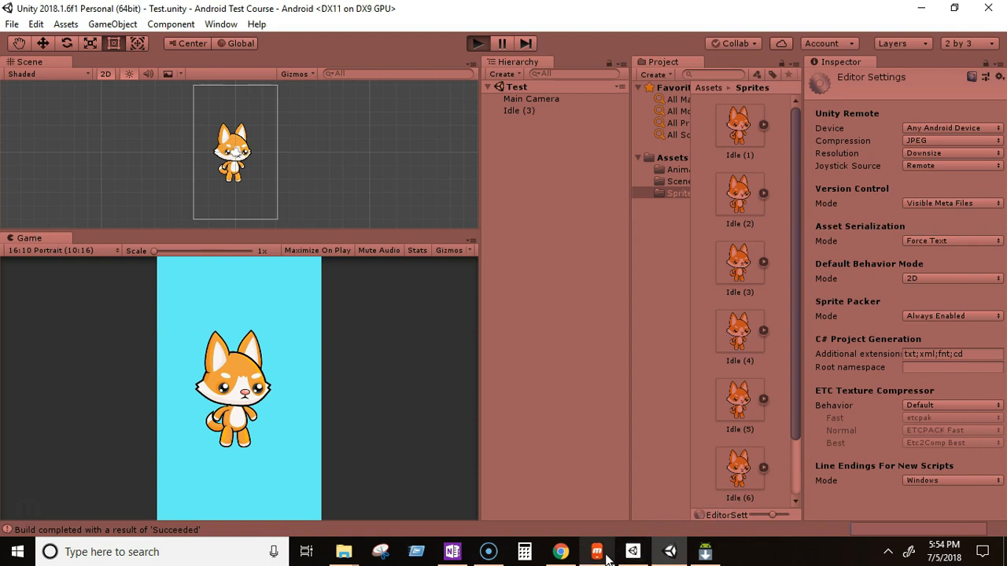
{"action": "left_click", "coordinate": [603, 553]}
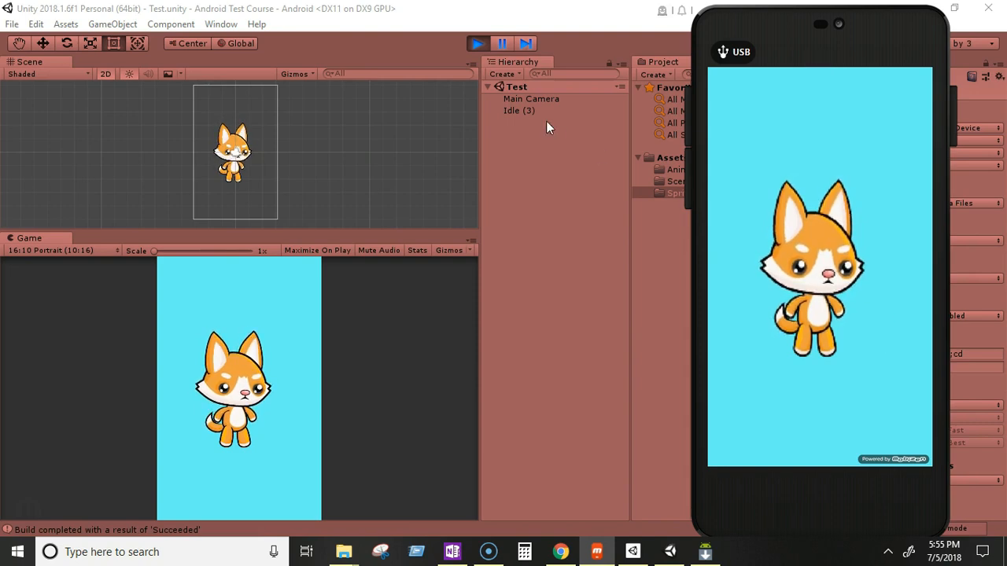
{"action": "left_click", "coordinate": [477, 44]}
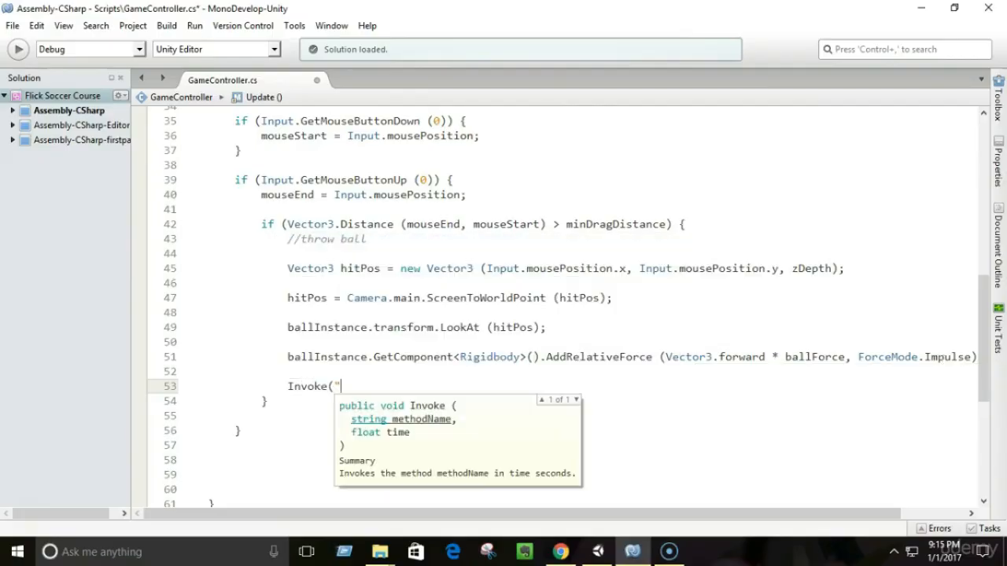
{"action": "type", "text": "CreateBall\","}
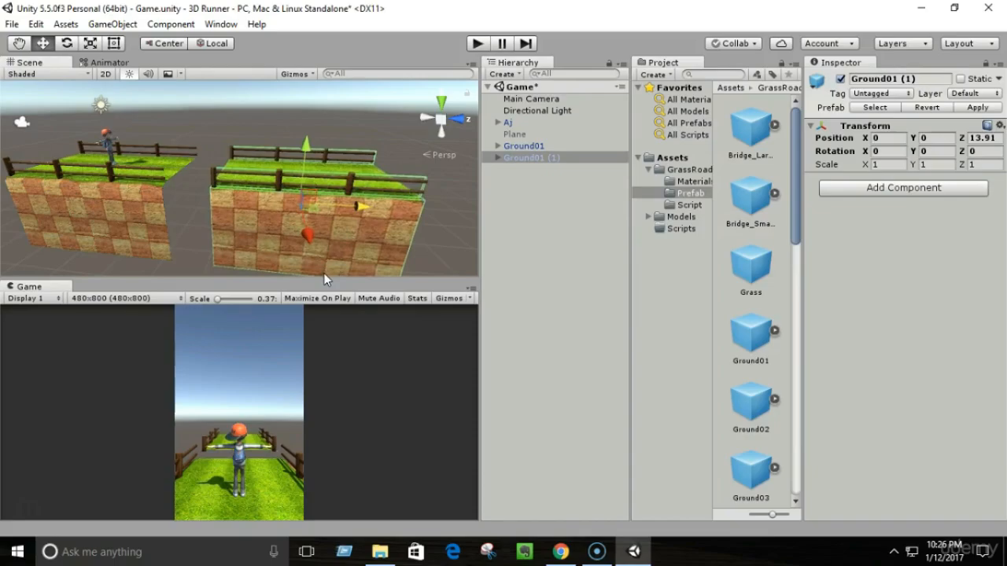
{"action": "left_click_drag", "start_coordinate": [326, 279], "coordinate": [338, 212], "text": "alt"}
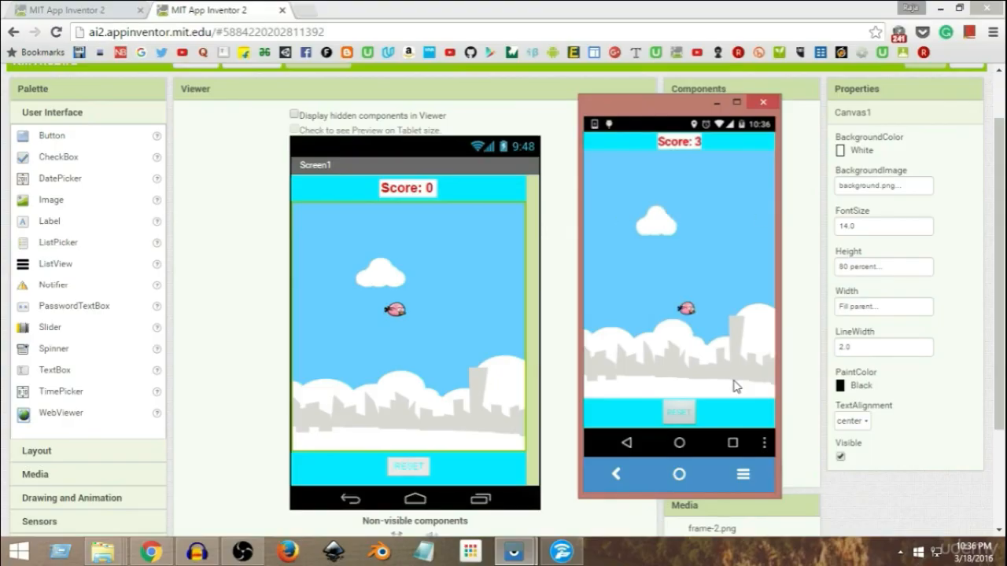